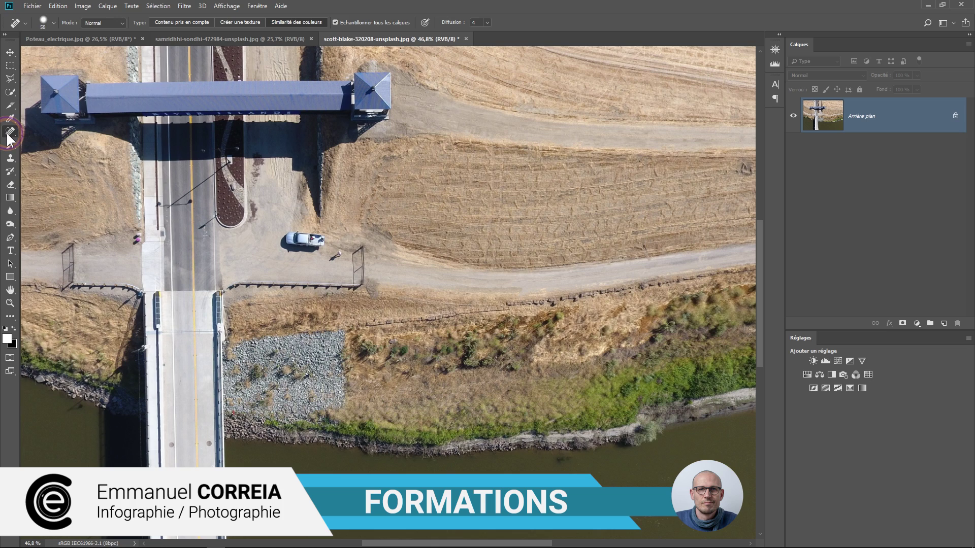
# - Activate the Spot Healing Brush tool (Outil Correcteur localisé) and look over its brush settings and available modes
pyautogui.rightClick(10, 133)
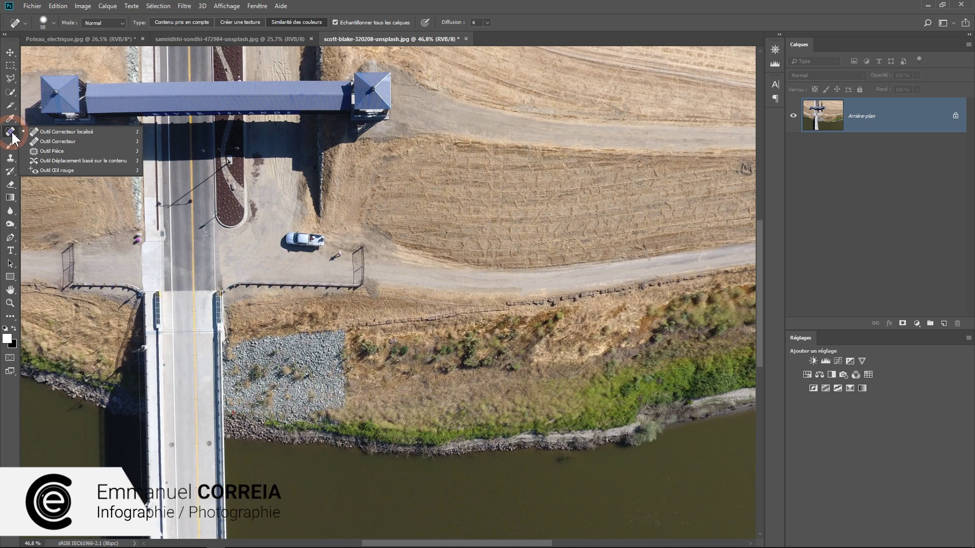
pyautogui.click(64, 131)
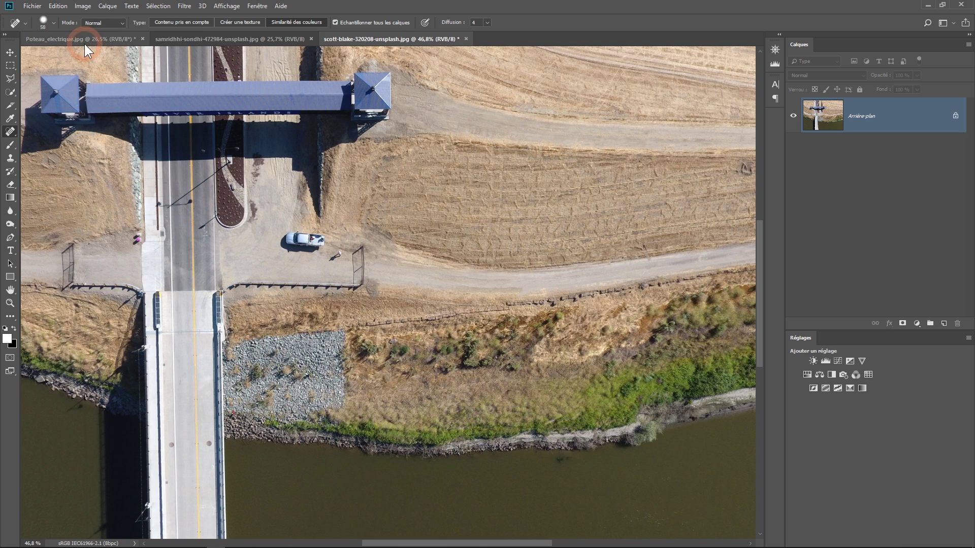
pyautogui.click(53, 22)
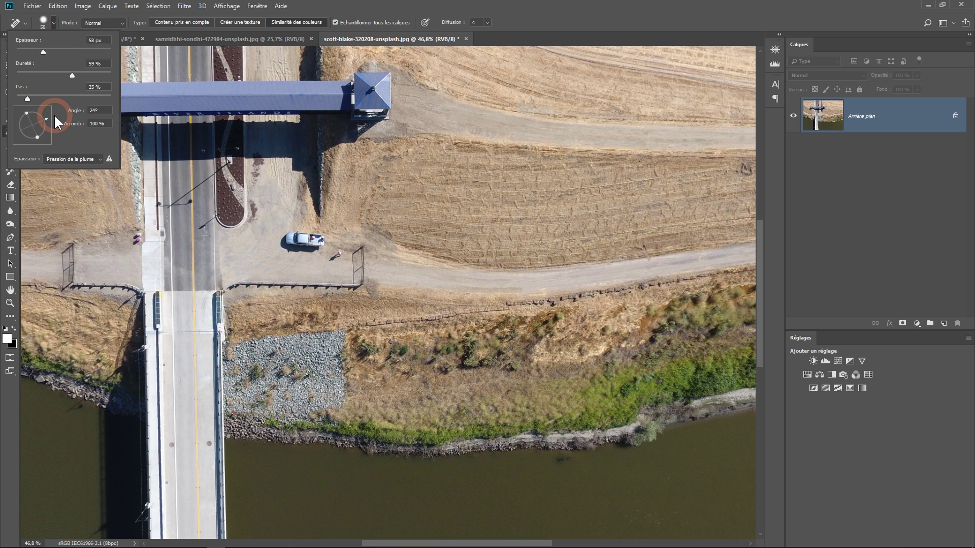
pyautogui.moveTo(55, 113)
pyautogui.mouseDown()
pyautogui.moveTo(42, 132)
pyautogui.moveTo(40, 116)
pyautogui.moveTo(39, 129)
pyautogui.moveTo(53, 120)
pyautogui.mouseUp()
pyautogui.press('Return')
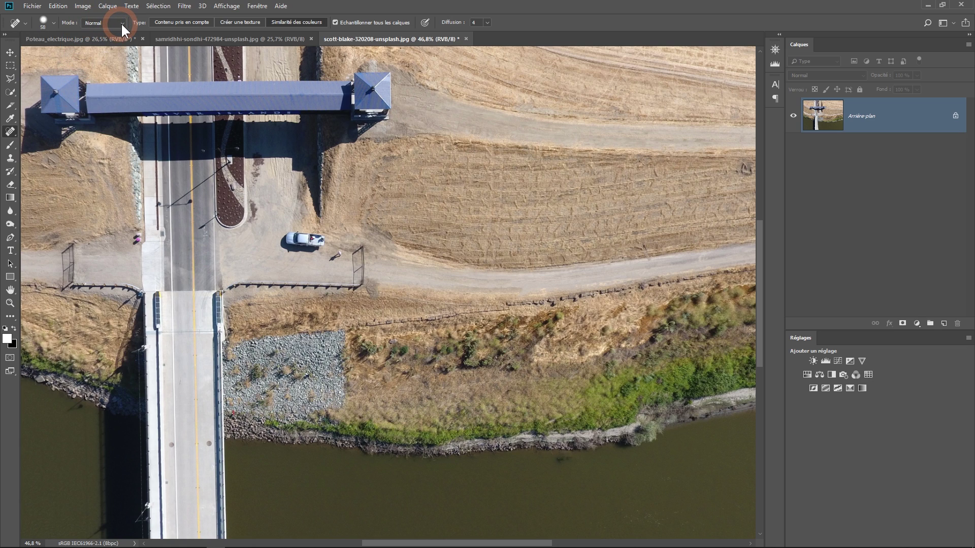
pyautogui.click(123, 23)
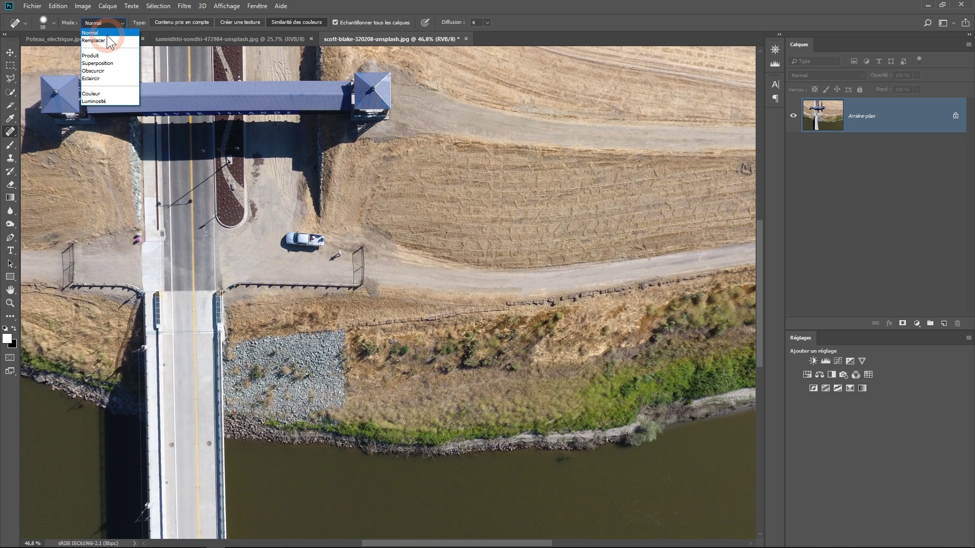
pyautogui.click(105, 40)
pyautogui.click(163, 30)
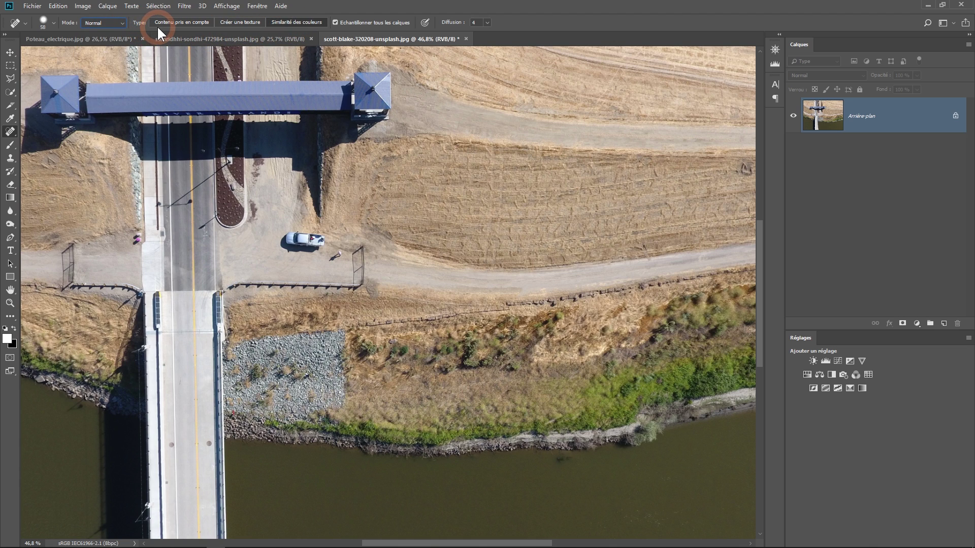
# - Switch the healing type through Créer une texture and Contenu pris en compte, ending on Similarité des couleurs
pyautogui.click(235, 23)
pyautogui.click(177, 24)
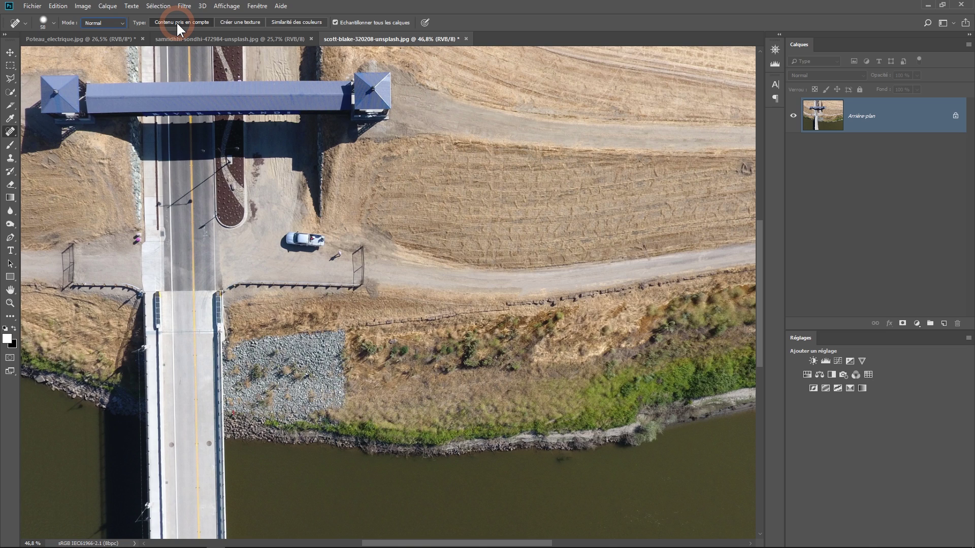
pyautogui.click(231, 22)
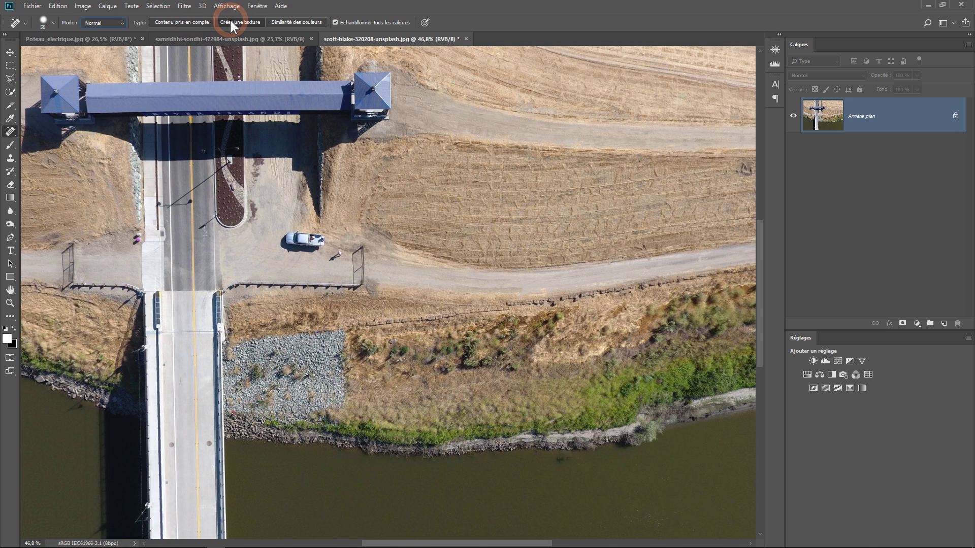
pyautogui.click(303, 21)
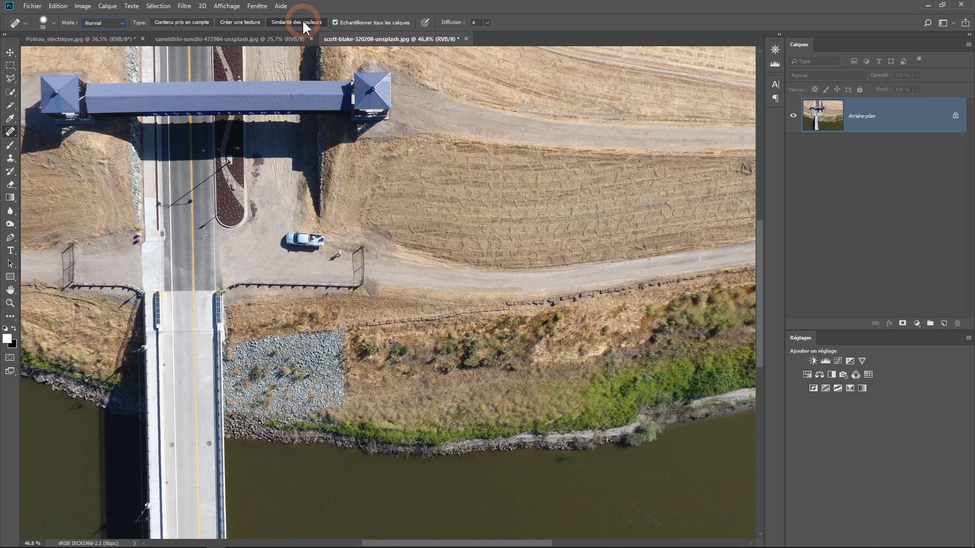
# - Create a new empty layer above Arrière-plan for the retouching
pyautogui.click(928, 288)
pyautogui.click(944, 323)
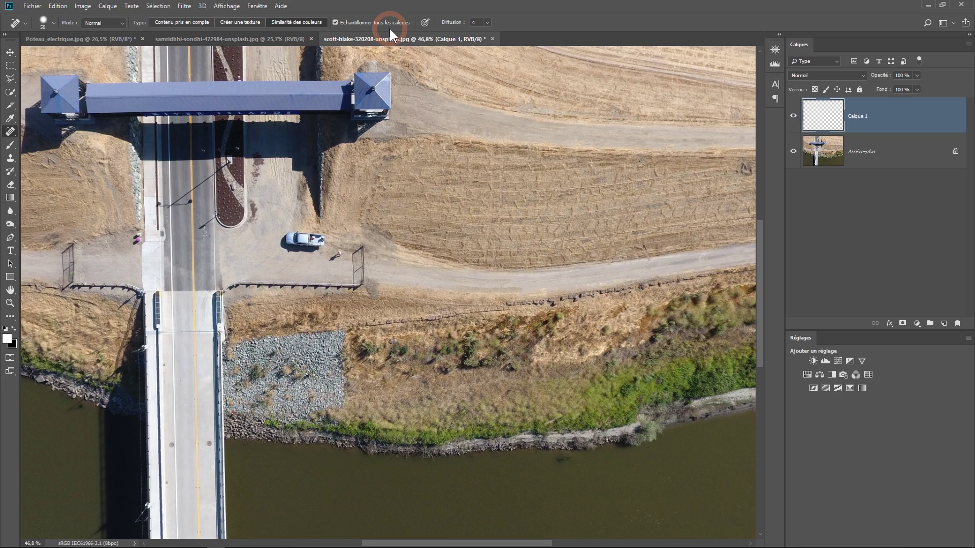
# - Reduce the healing brush to 38 px to suit the person standing beside the white pickup
pyautogui.keyDown('alt'); pyautogui.scroll(5, 342, 250); pyautogui.keyUp('alt')
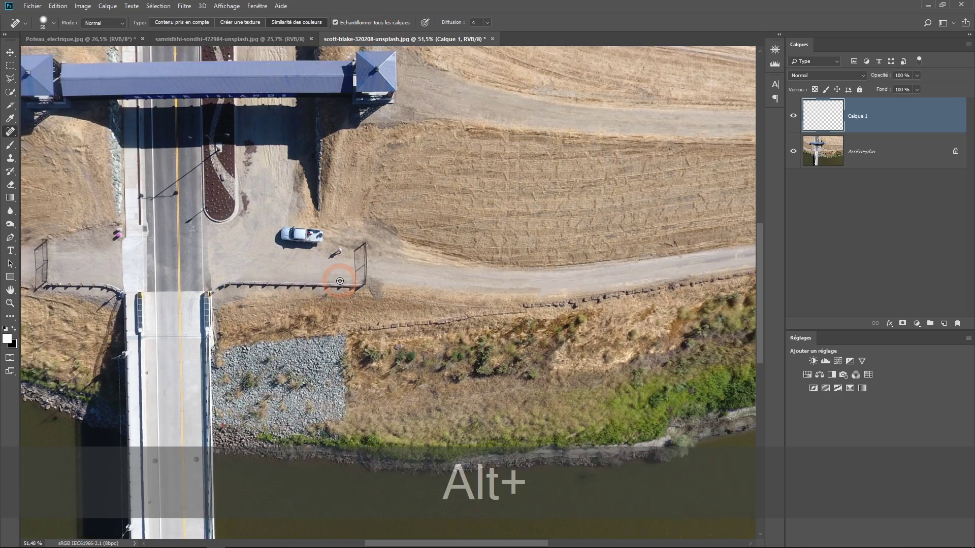
pyautogui.keyDown('alt'); pyautogui.scroll(5, 341, 250); pyautogui.keyUp('alt')
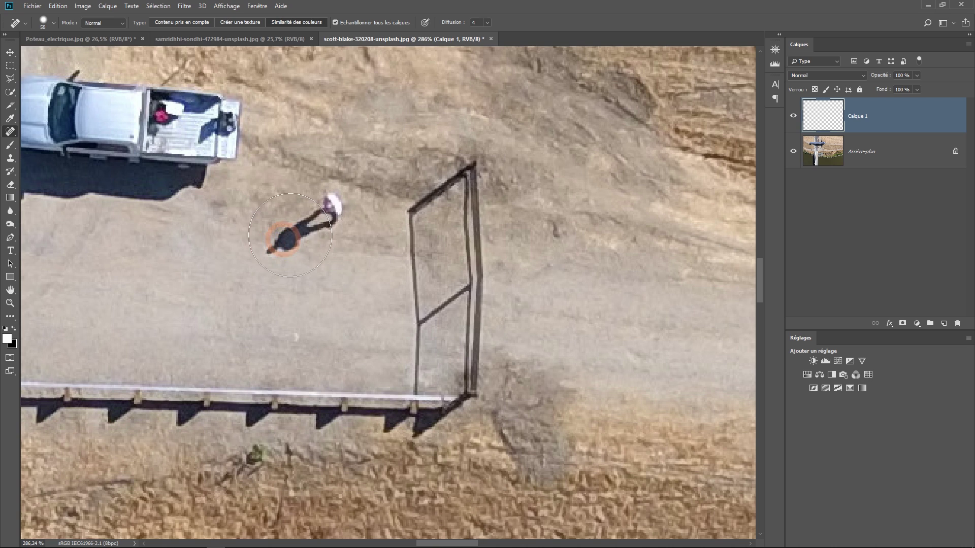
pyautogui.click(264, 258)
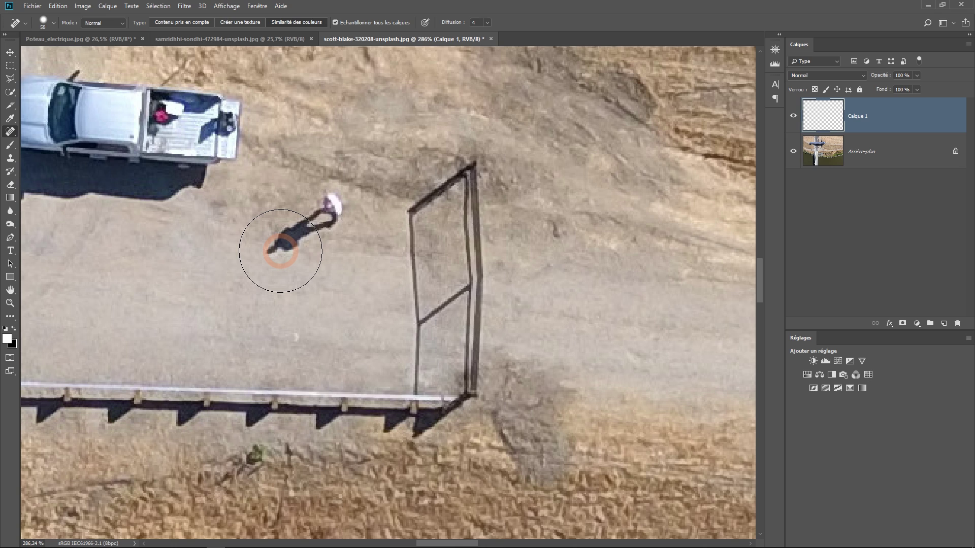
pyautogui.moveTo(257, 224); pyautogui.dragTo(305, 274)
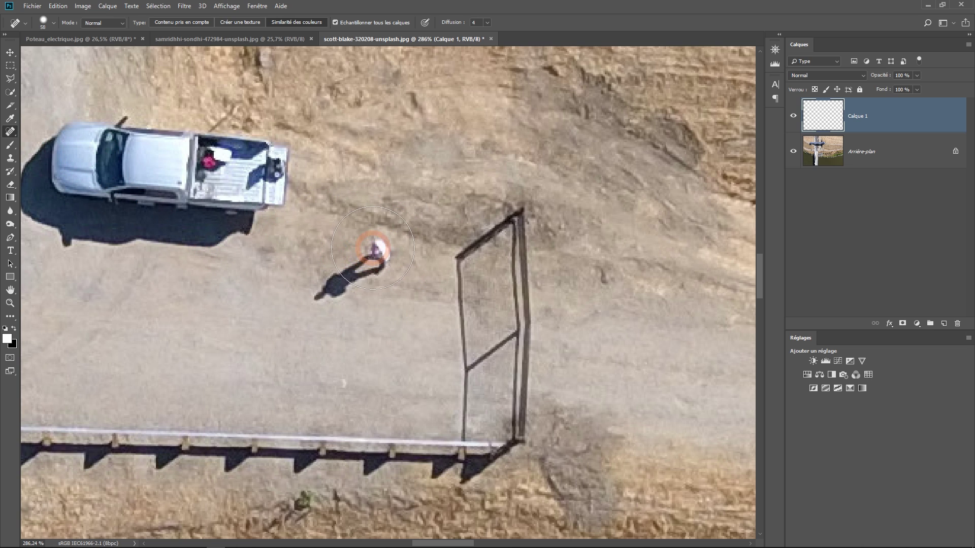
pyautogui.moveTo(372, 249); pyautogui.dragTo(357, 257)
pyautogui.moveTo(308, 297); pyautogui.dragTo(308, 297)
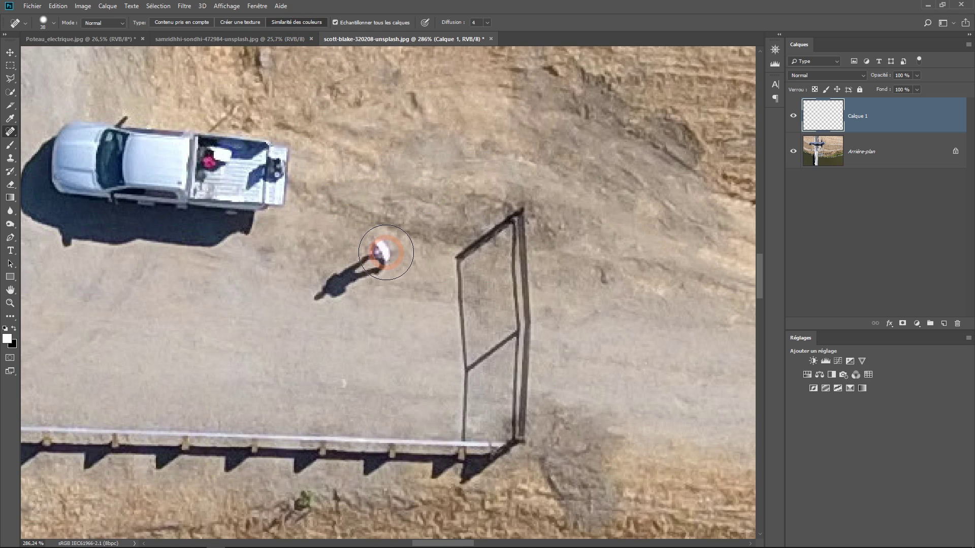
# - Try healing away the person and shadow with repeated Similarité des couleurs strokes, undoing each stroke
pyautogui.moveTo(386, 252); pyautogui.dragTo(311, 300)
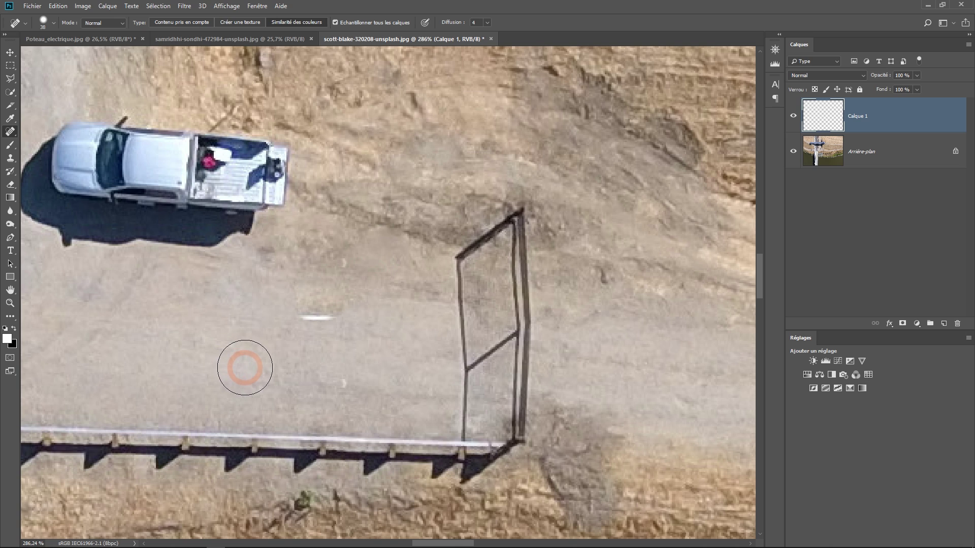
pyautogui.hotkey('ctrl', 'z')
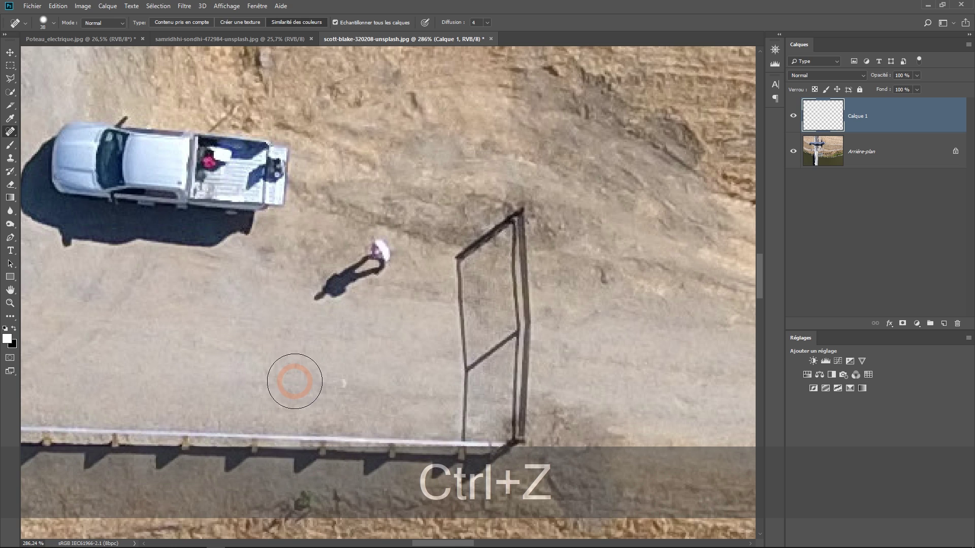
pyautogui.moveTo(380, 253); pyautogui.dragTo(318, 295)
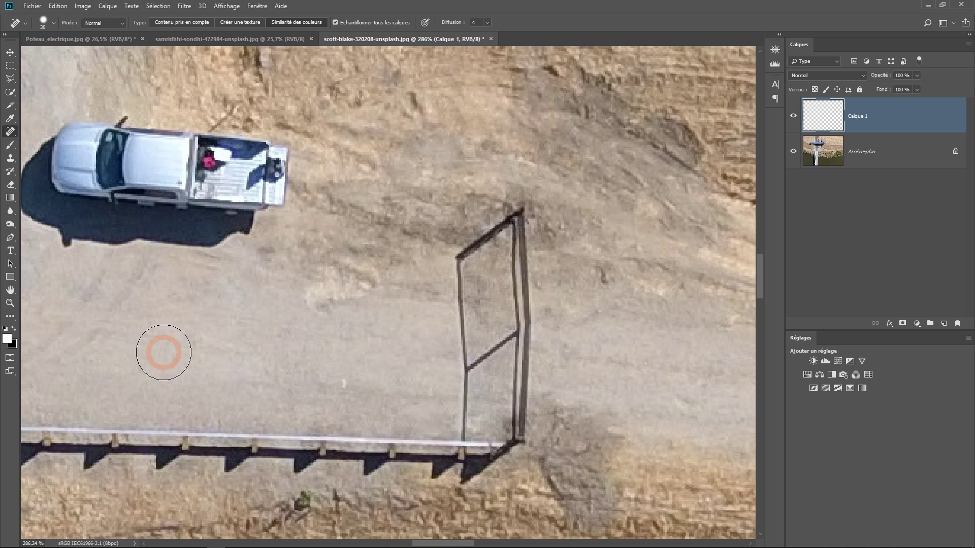
pyautogui.hotkey('ctrl', 'z')
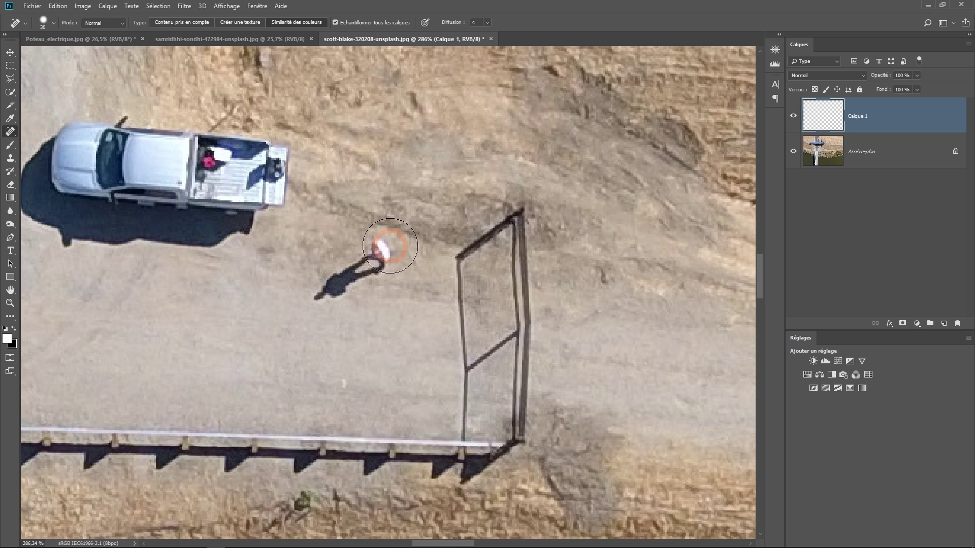
pyautogui.moveTo(390, 245); pyautogui.dragTo(318, 297)
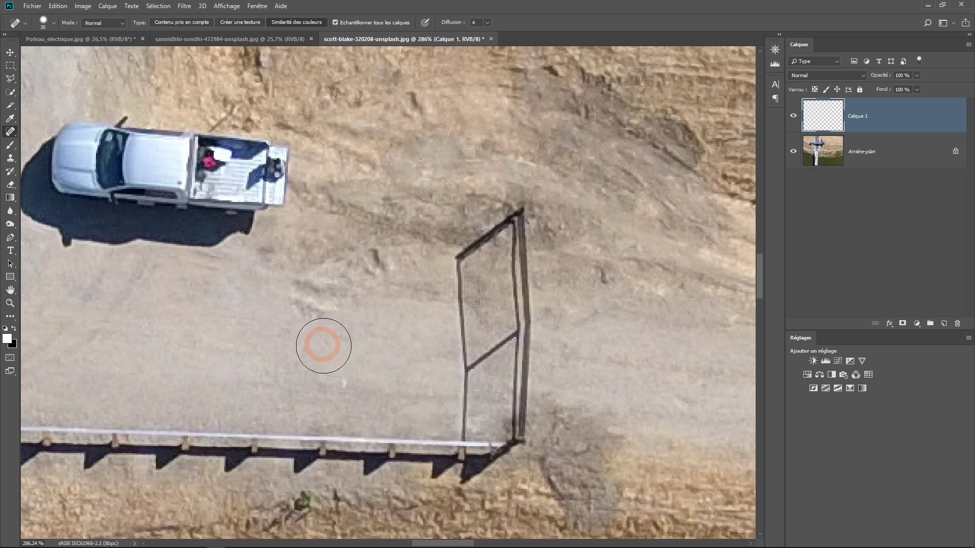
pyautogui.hotkey('ctrl', 'z')
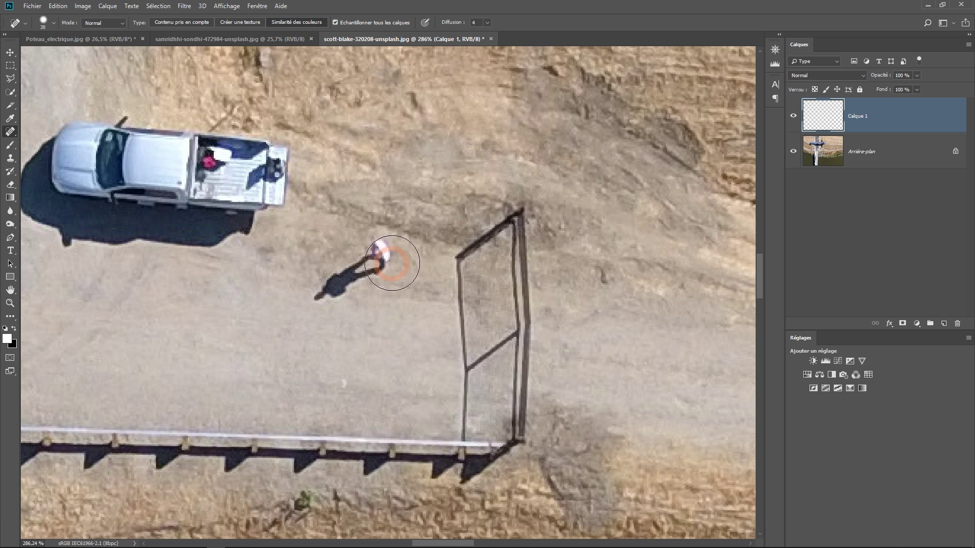
pyautogui.moveTo(385, 251); pyautogui.dragTo(317, 299)
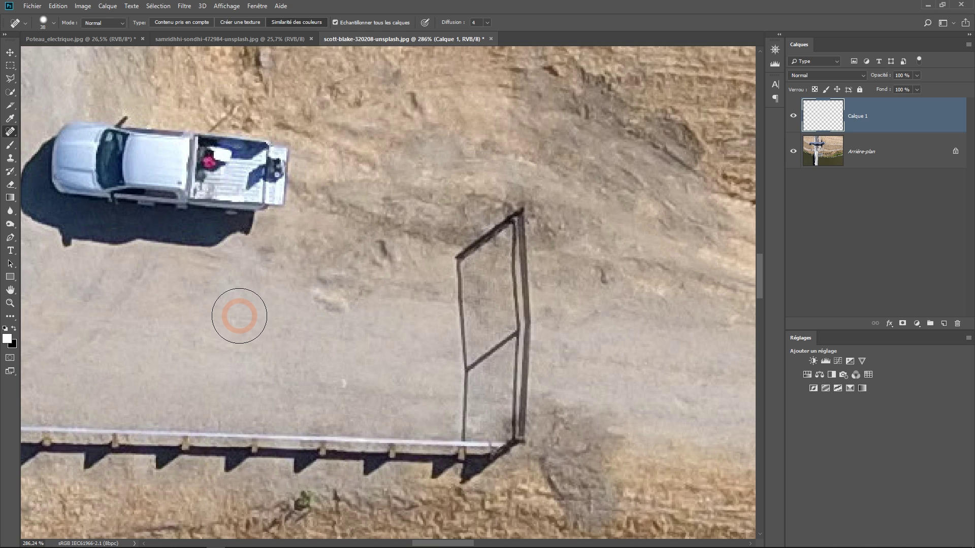
pyautogui.hotkey('ctrl', 'z')
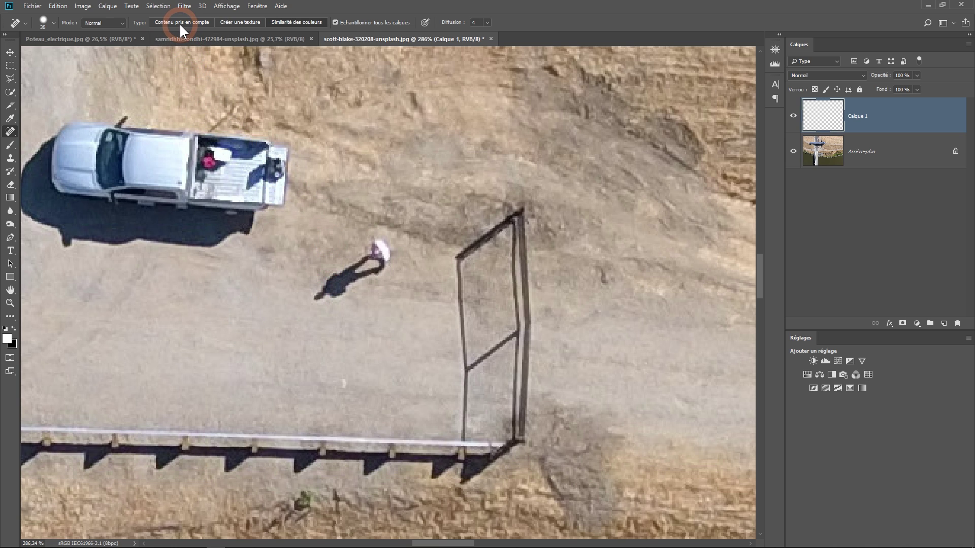
# - Set the healing type to Contenu pris en compte, try one stroke over the person and shadow, and undo it
pyautogui.click(178, 22)
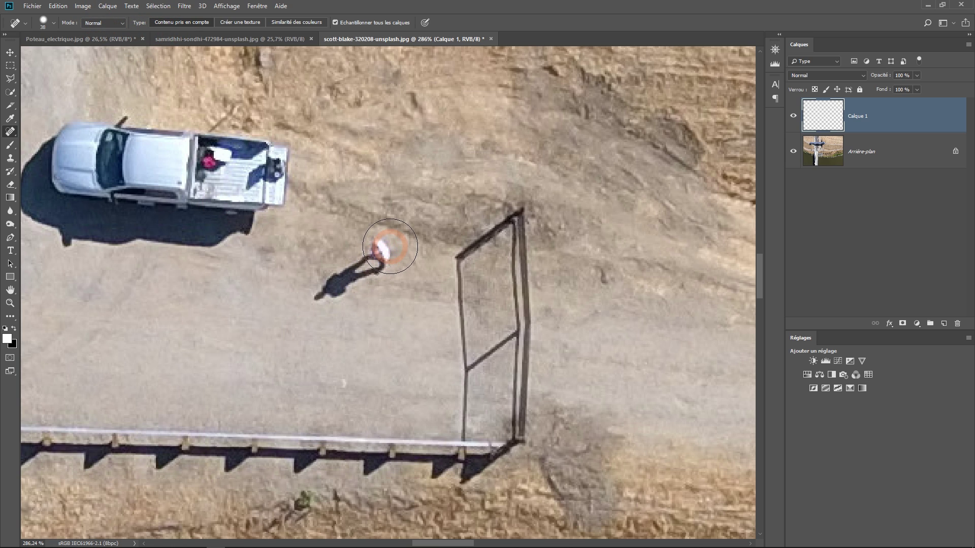
pyautogui.moveTo(388, 243)
pyautogui.mouseDown()
pyautogui.moveTo(358, 270)
pyautogui.moveTo(319, 284)
pyautogui.mouseUp()
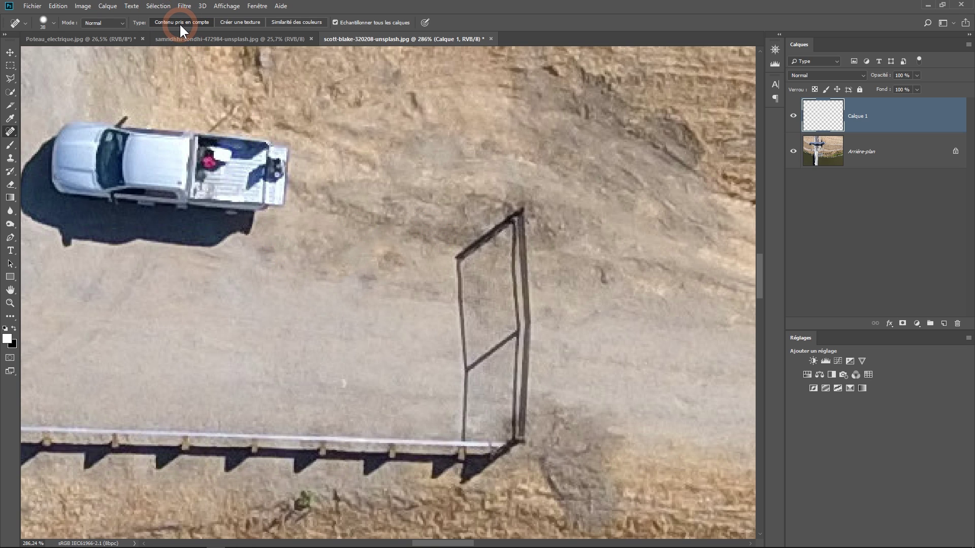
pyautogui.click(302, 26)
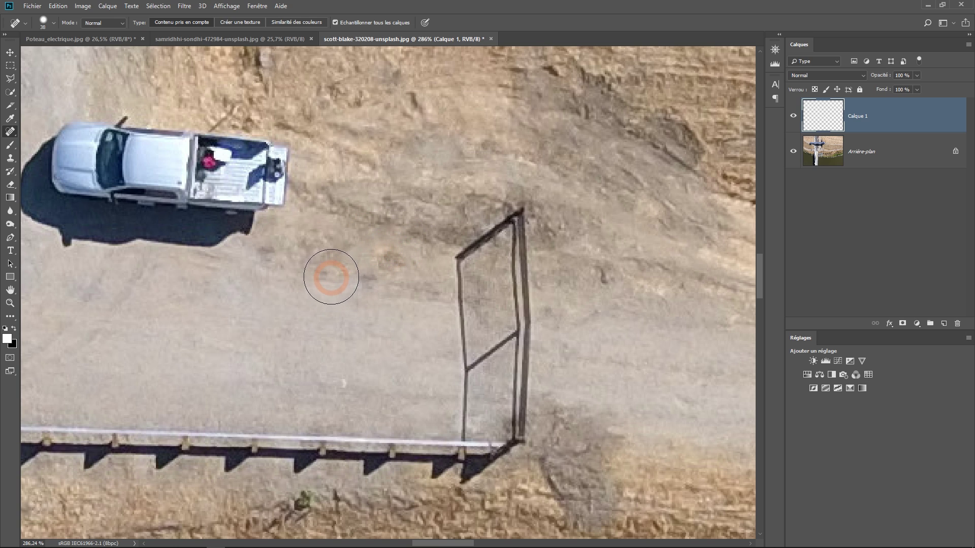
pyautogui.hotkey('ctrl', 'z')
# - Adjust the healing brush's hardness, try another stroke over the person and shadow, and undo it
pyautogui.rightClick(336, 273)
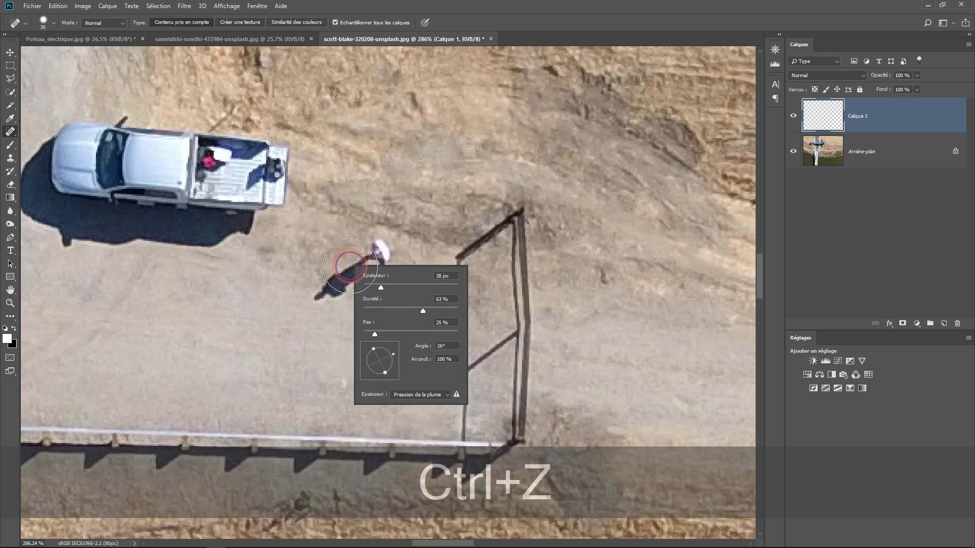
pyautogui.click(422, 311)
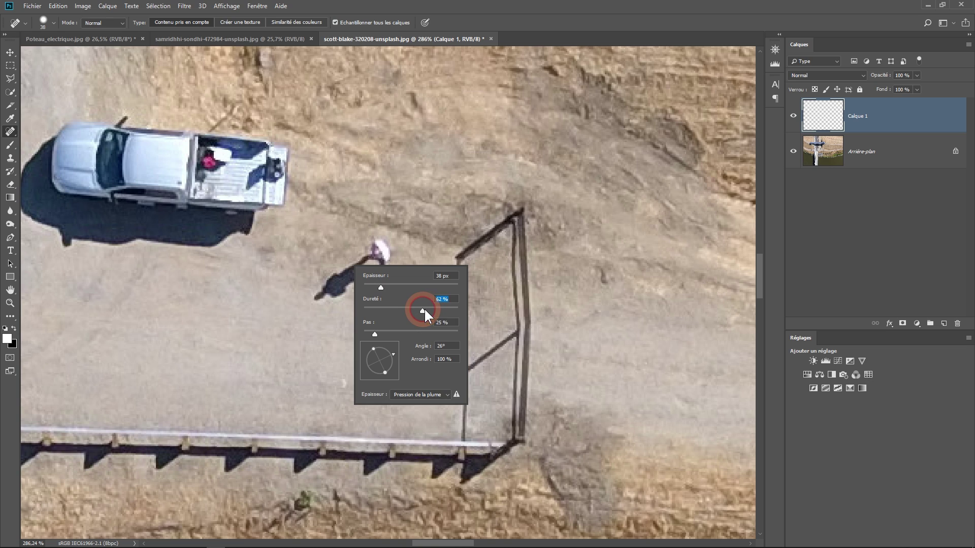
pyautogui.moveTo(380, 246); pyautogui.dragTo(311, 309)
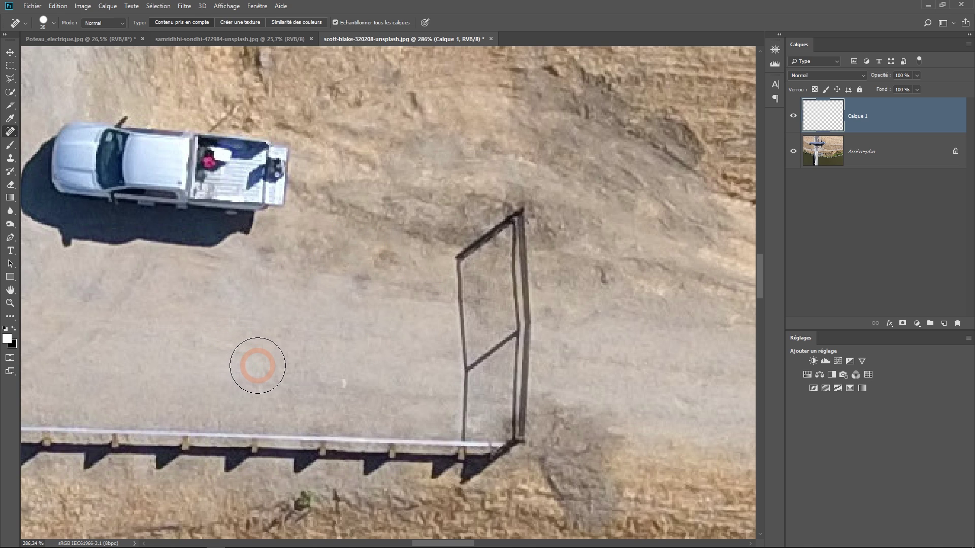
pyautogui.hotkey('ctrl', 'z')
# - Set the healing brush mode to Remplacer and paint over the person and shadow to remove them
pyautogui.scroll(-2, 320, 342)
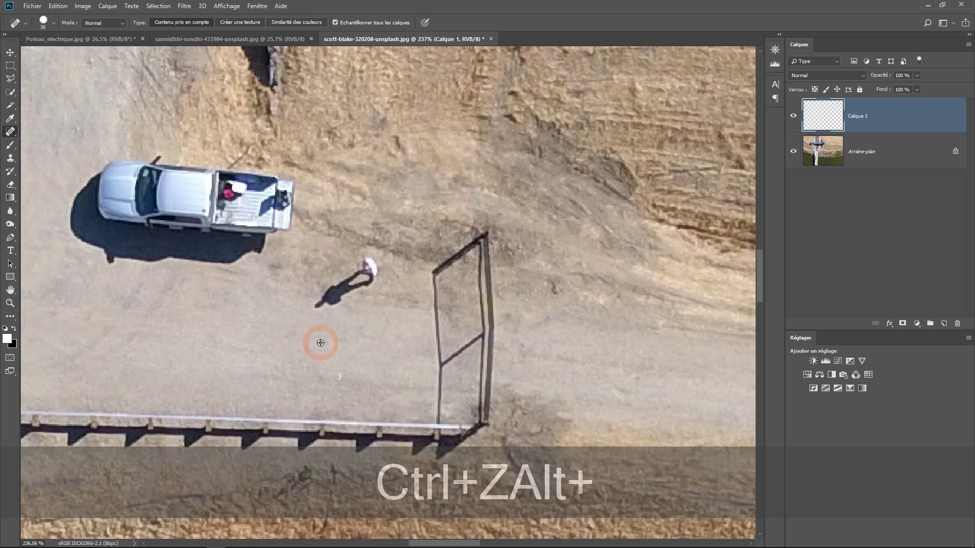
pyautogui.scroll(-1, 320, 343)
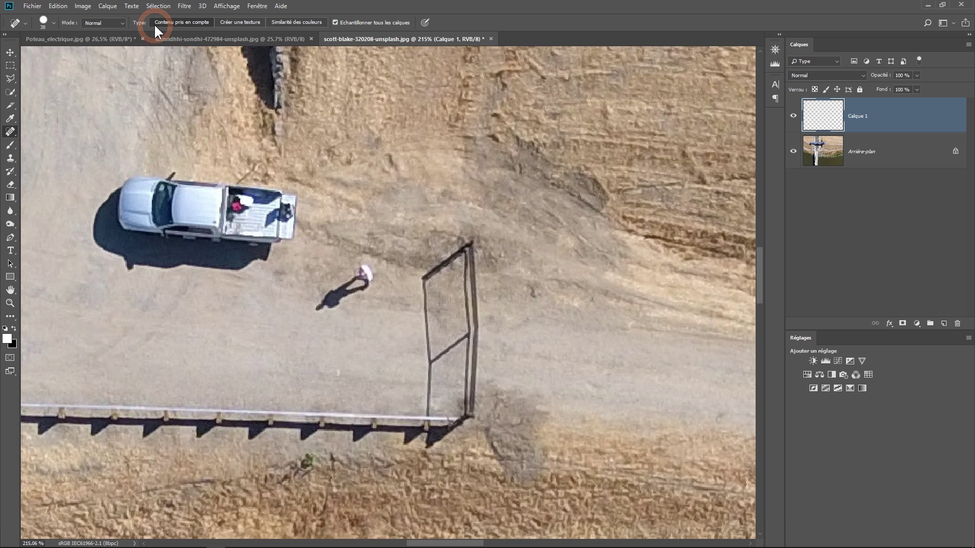
pyautogui.click(109, 24)
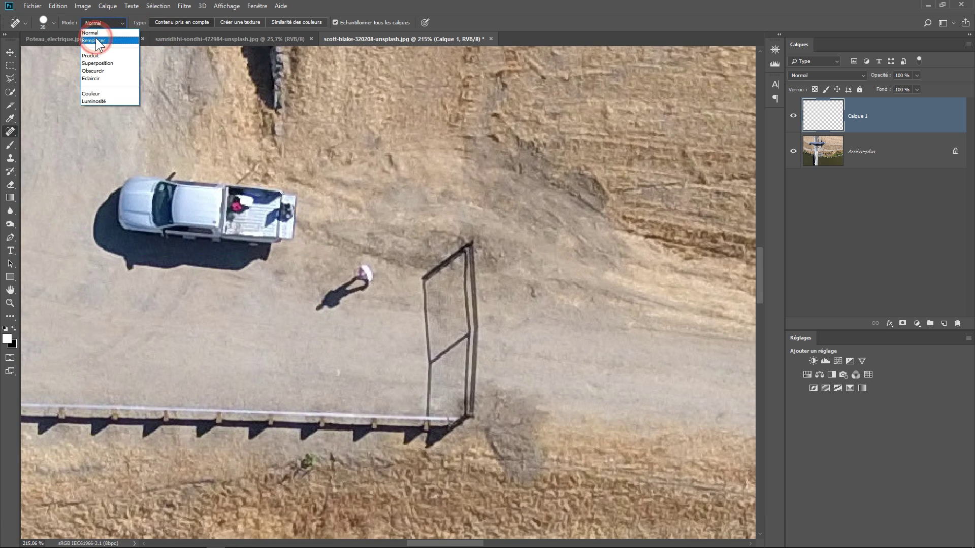
pyautogui.click(102, 47)
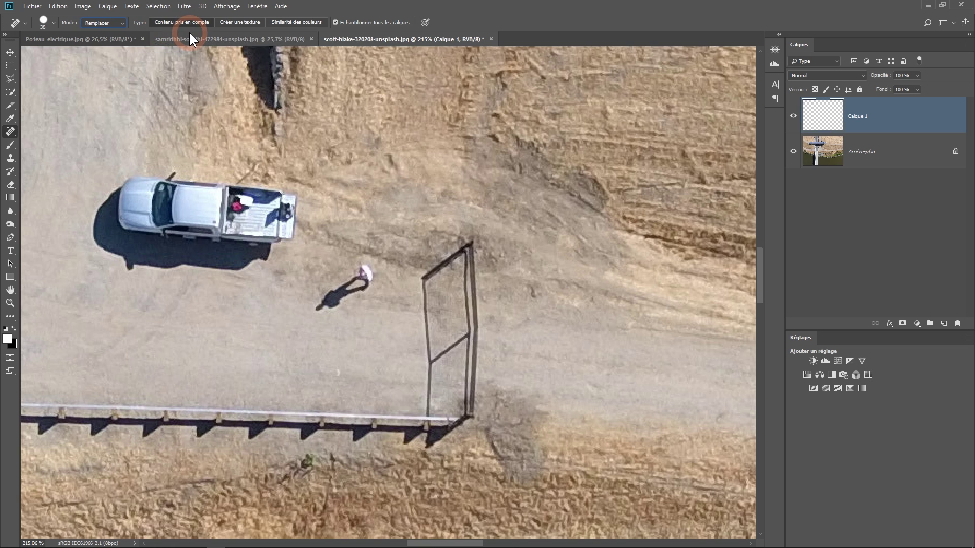
pyautogui.moveTo(366, 273); pyautogui.dragTo(305, 310)
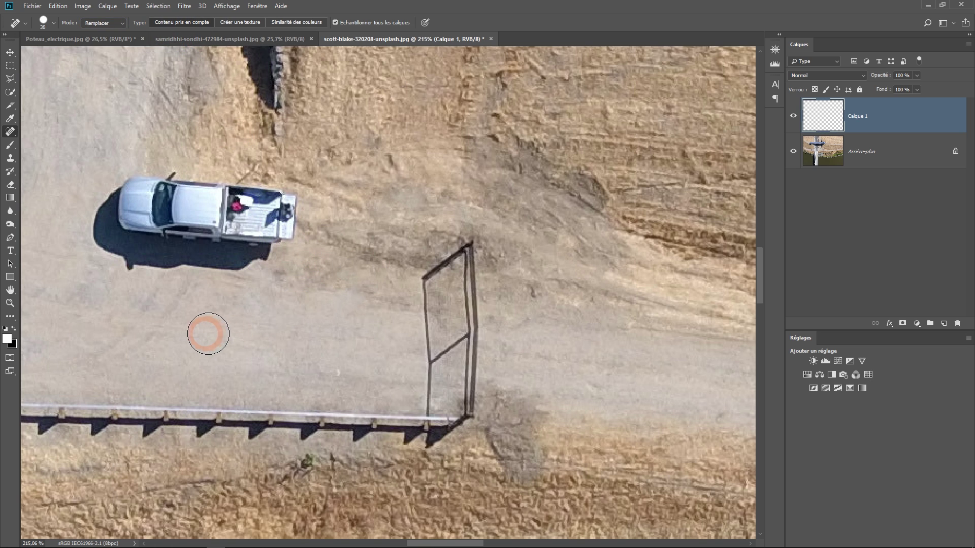
pyautogui.scroll(2, 209, 334)
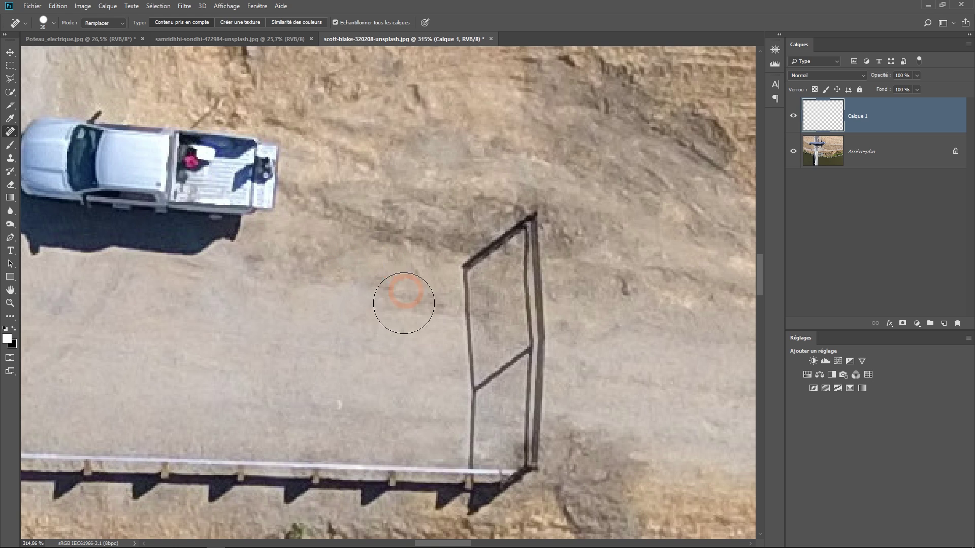
# - Undo the last heal, set the healing brush's hardness to 58 %, and paint over the person and shadow to remove them
pyautogui.hotkey('ctrl', 'z')
pyautogui.rightClick(358, 286)
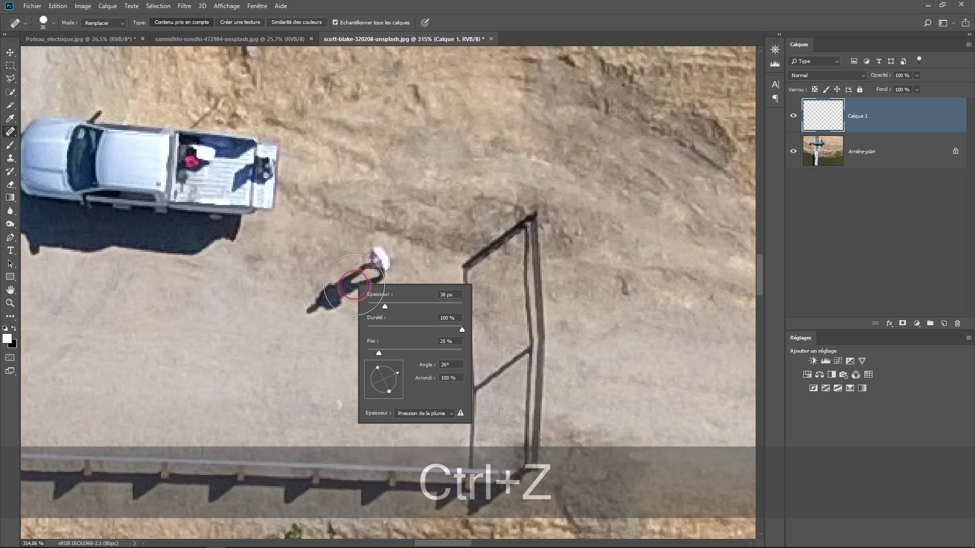
pyautogui.click(425, 328)
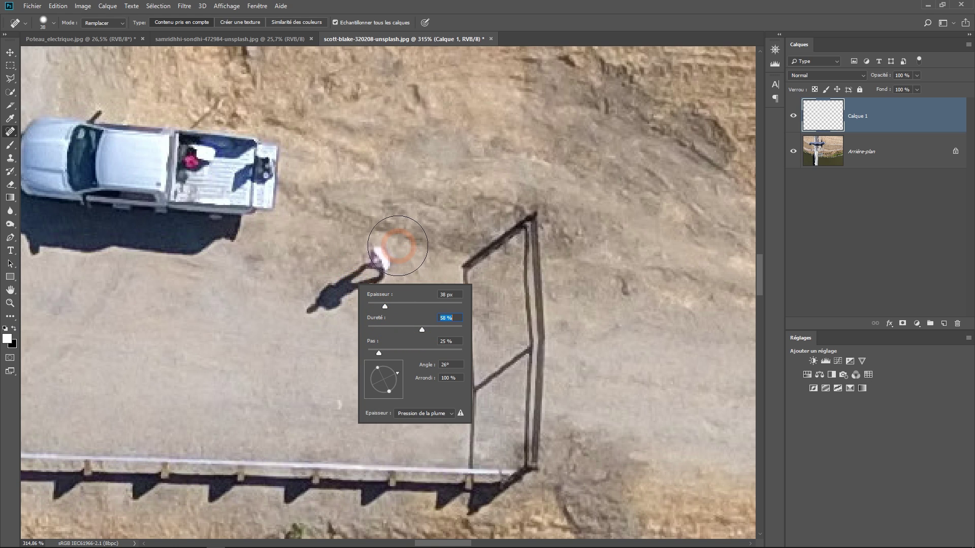
pyautogui.moveTo(399, 236); pyautogui.dragTo(311, 304)
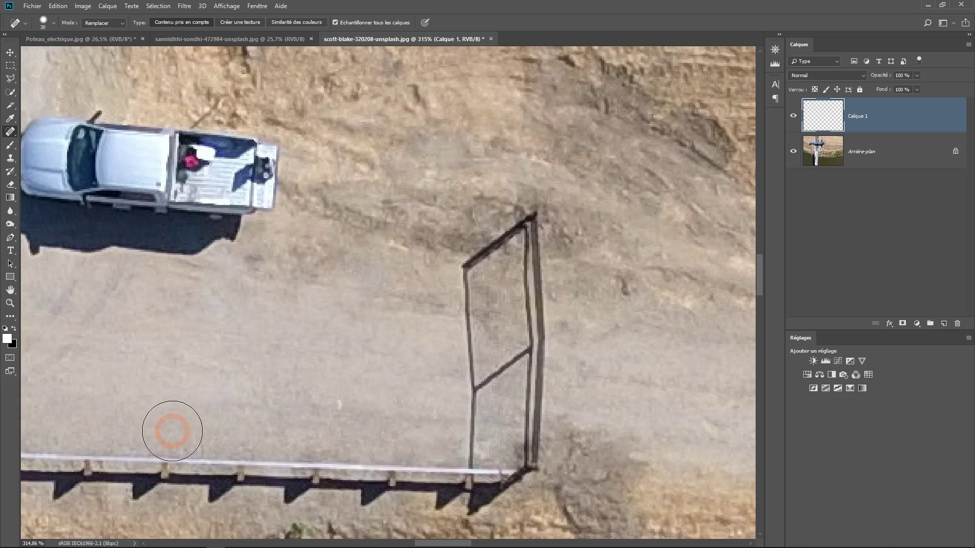
# - Examine the healed ground between the truck and the gate at several zoom levels
pyautogui.scroll(-6, 311, 364)
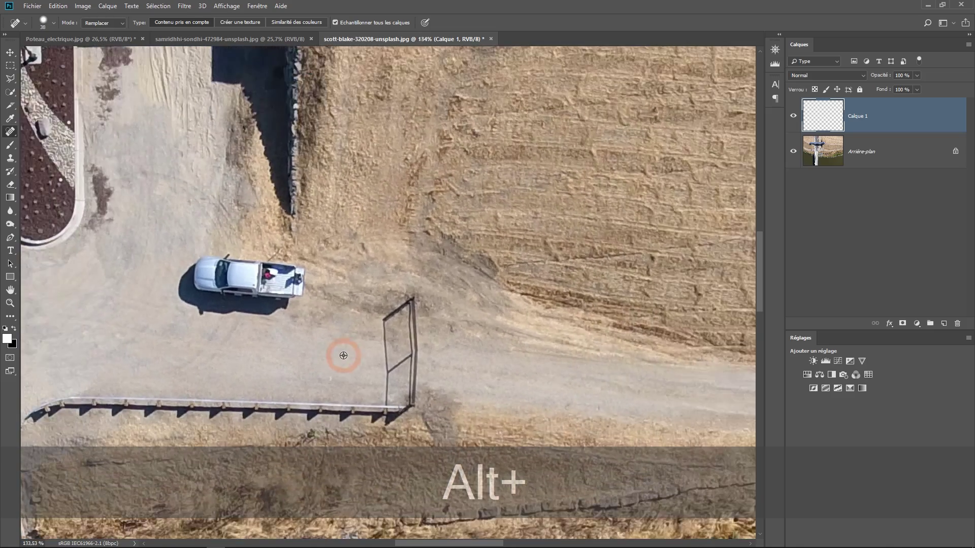
pyautogui.scroll(-6, 405, 361)
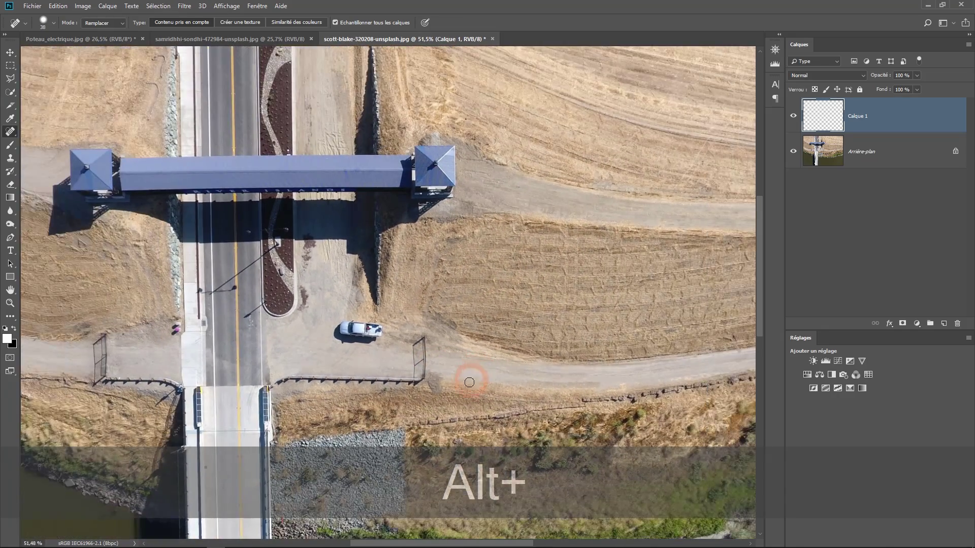
pyautogui.scroll(6, 389, 361)
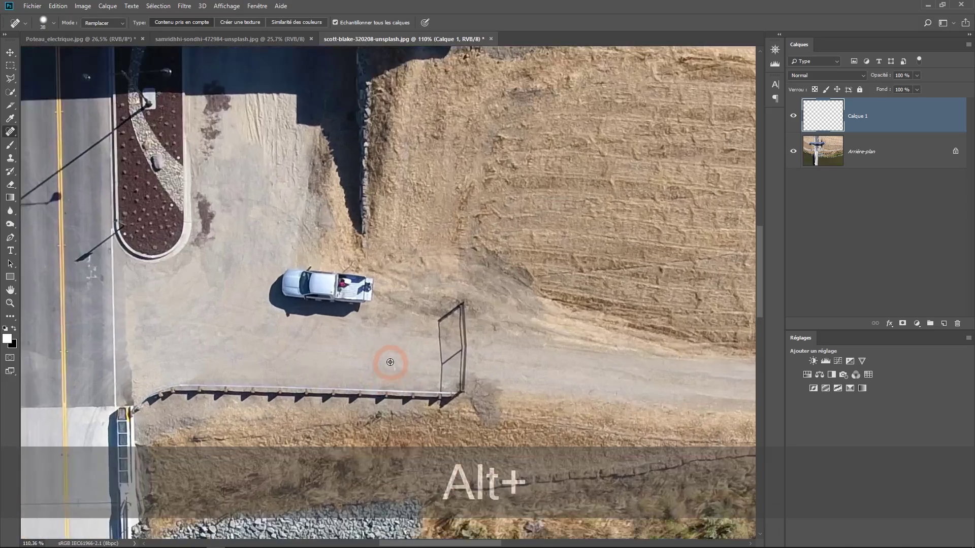
pyautogui.scroll(7, 389, 358)
pyautogui.scroll(-1, 371, 307)
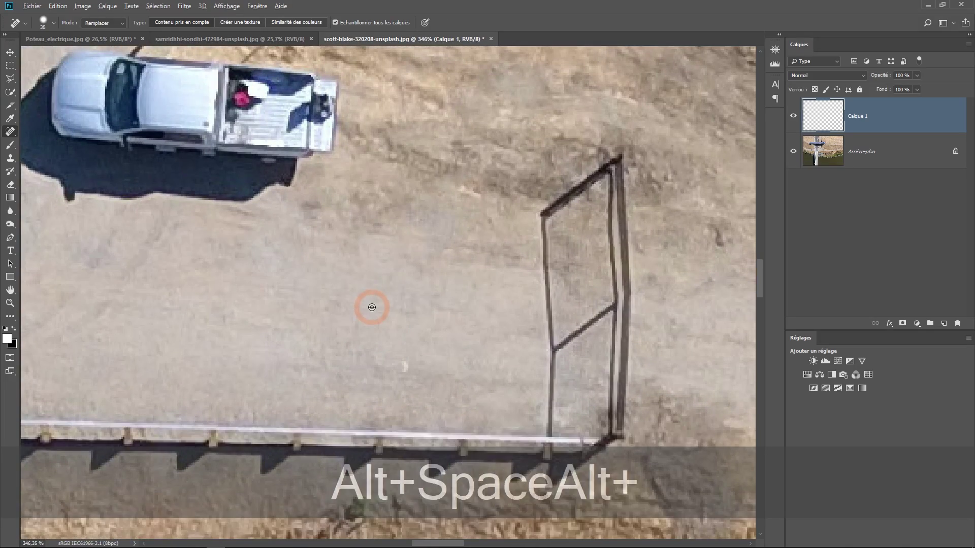
pyautogui.scroll(-6, 372, 307)
pyautogui.scroll(-1, 365, 300)
pyautogui.moveTo(348, 283); pyautogui.dragTo(398, 355)
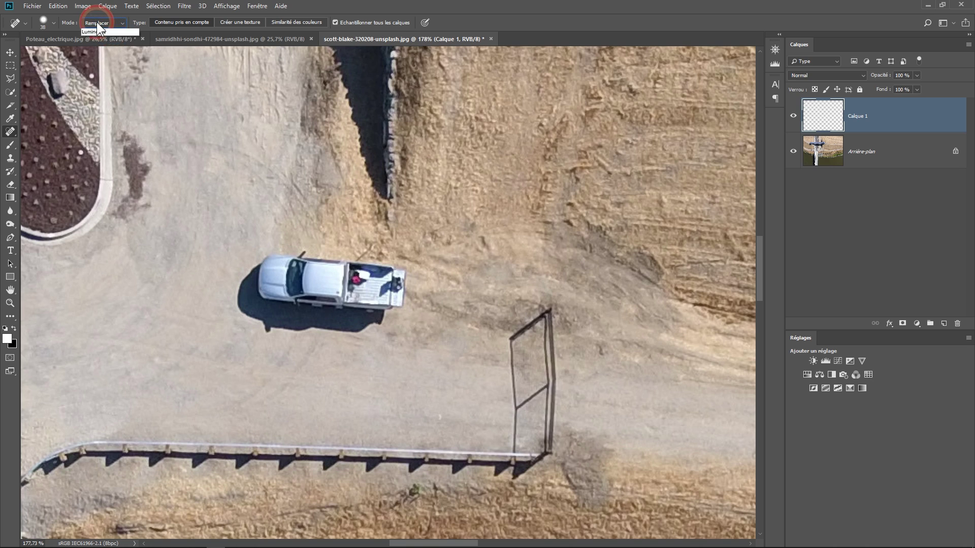
# - Set the healing brush mode to Normal and enlarge the brush to 100 px
pyautogui.click(97, 23)
pyautogui.click(92, 33)
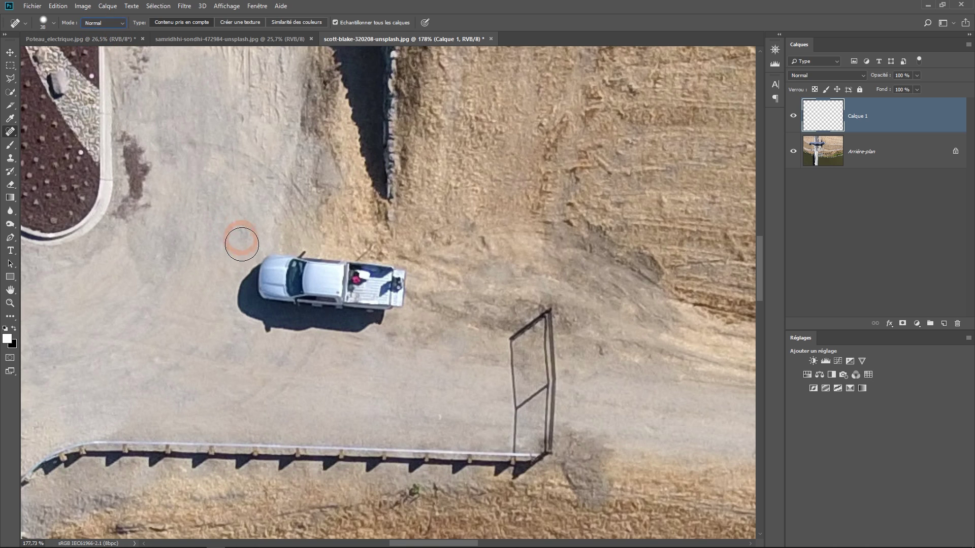
pyautogui.keyDown('alt'); pyautogui.rightClick(243, 252); pyautogui.keyUp('alt')
# - Try healing away the truck and its shadow with Contenu pris en compte, inspect the area, and undo it
pyautogui.moveTo(253, 253)
pyautogui.mouseDown()
pyautogui.moveTo(264, 252)
pyautogui.moveTo(239, 276)
pyautogui.mouseUp()
pyautogui.moveTo(390, 295)
pyautogui.mouseDown()
pyautogui.moveTo(264, 291)
pyautogui.moveTo(247, 301)
pyautogui.moveTo(286, 315)
pyautogui.moveTo(389, 310)
pyautogui.moveTo(388, 292)
pyautogui.moveTo(280, 283)
pyautogui.mouseUp()
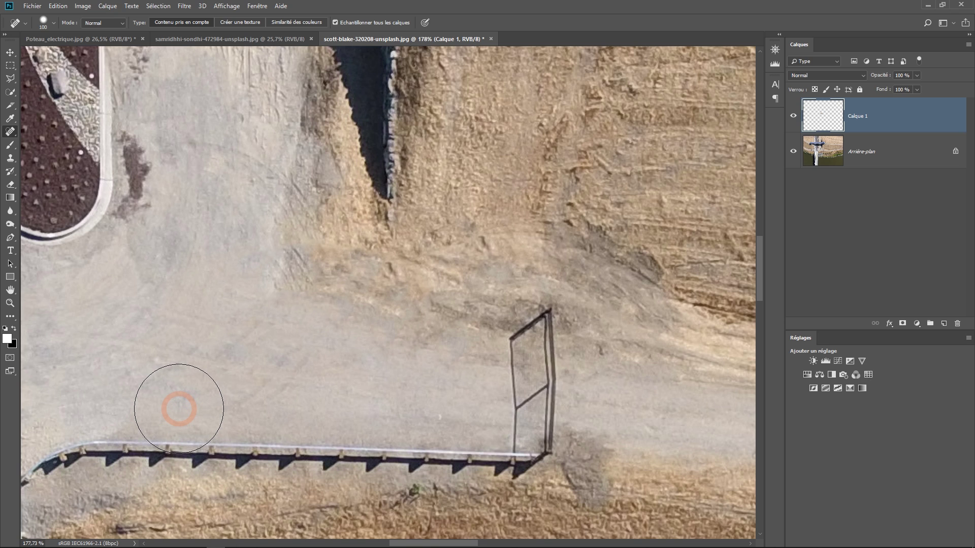
pyautogui.scroll(-3, 243, 341)
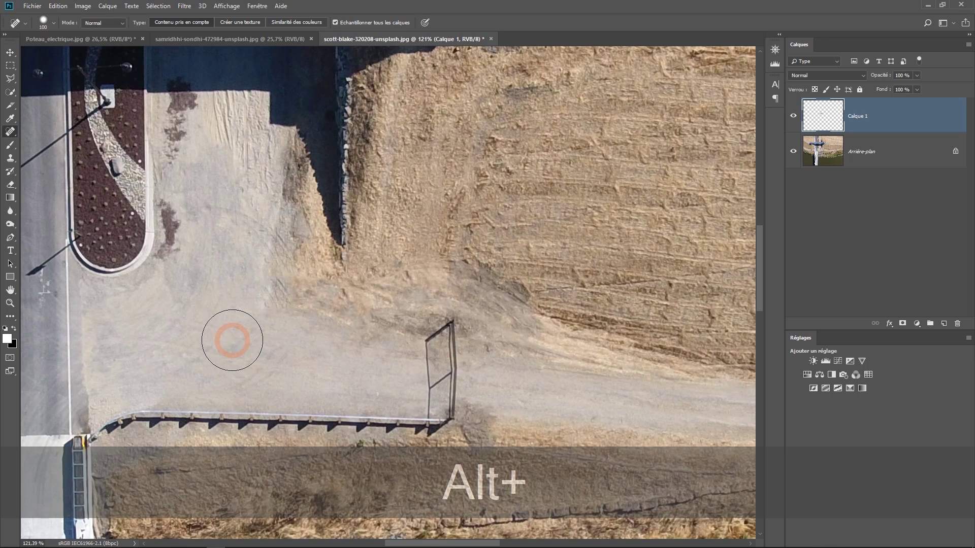
pyautogui.scroll(3, 233, 339)
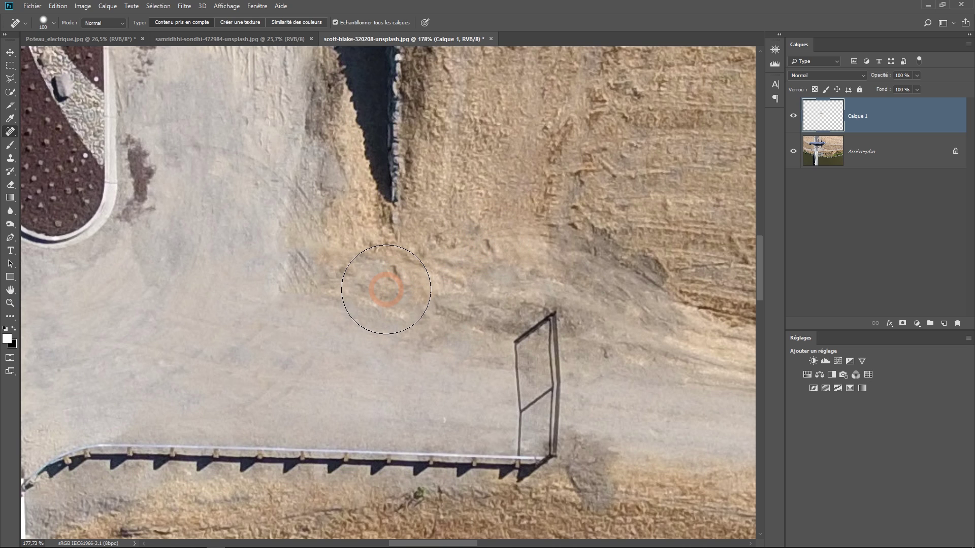
pyautogui.hotkey('ctrl', 'z')
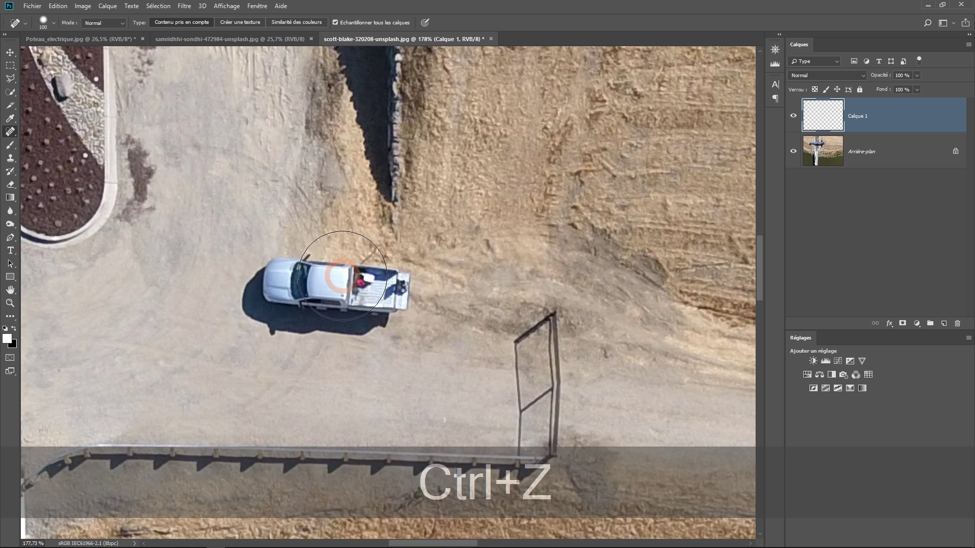
# - Set the healing type to Similarité des couleurs and hardness to about 85 %, try a stroke over the truck, and undo it
pyautogui.click(293, 22)
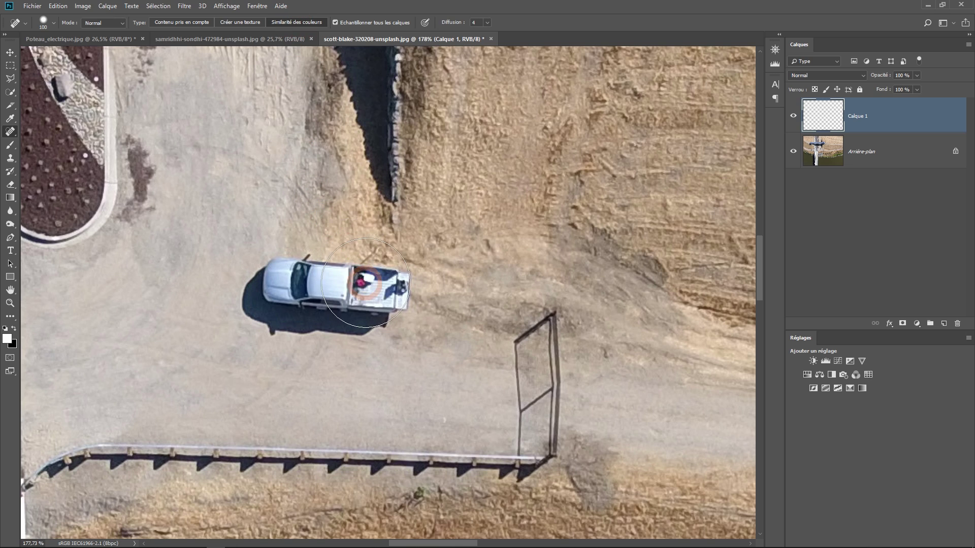
pyautogui.rightClick(375, 297)
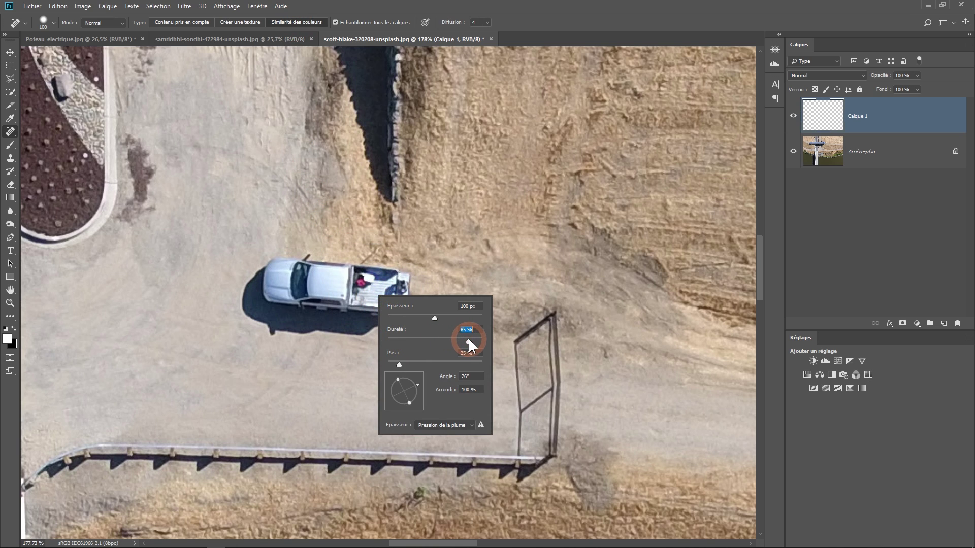
pyautogui.moveTo(273, 323)
pyautogui.mouseDown()
pyautogui.moveTo(262, 286)
pyautogui.moveTo(280, 281)
pyautogui.moveTo(388, 299)
pyautogui.moveTo(375, 310)
pyautogui.moveTo(310, 305)
pyautogui.mouseUp()
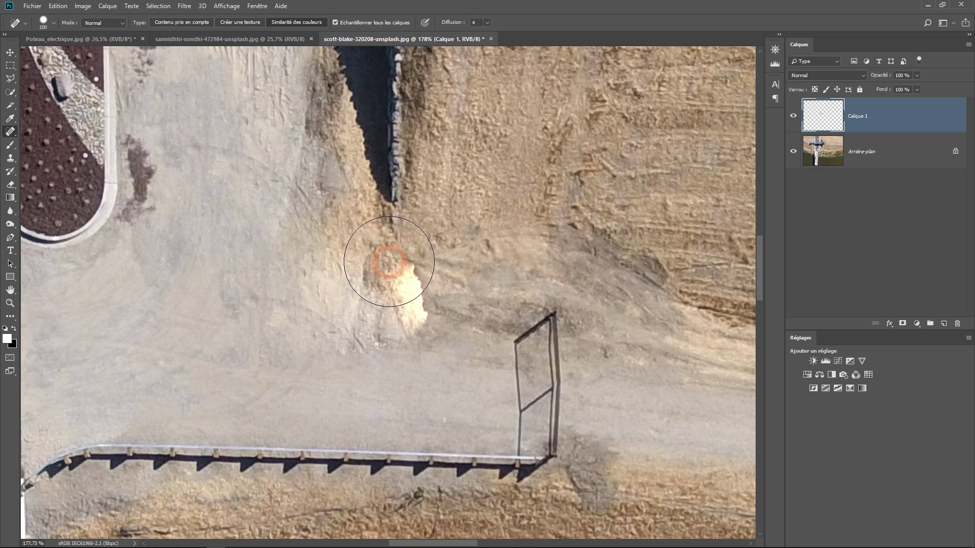
pyautogui.hotkey('ctrl', 'z')
# - Set the healing brush's Diffusion to 1, try another stroke over the truck and its shadow, and undo it
pyautogui.click(485, 24)
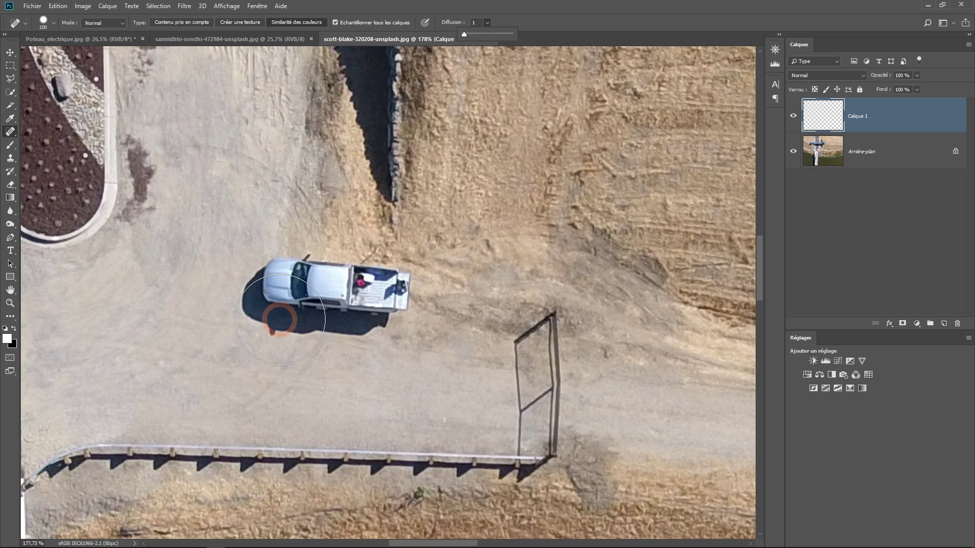
pyautogui.moveTo(269, 307)
pyautogui.mouseDown()
pyautogui.moveTo(380, 300)
pyautogui.moveTo(325, 303)
pyautogui.moveTo(311, 289)
pyautogui.mouseUp()
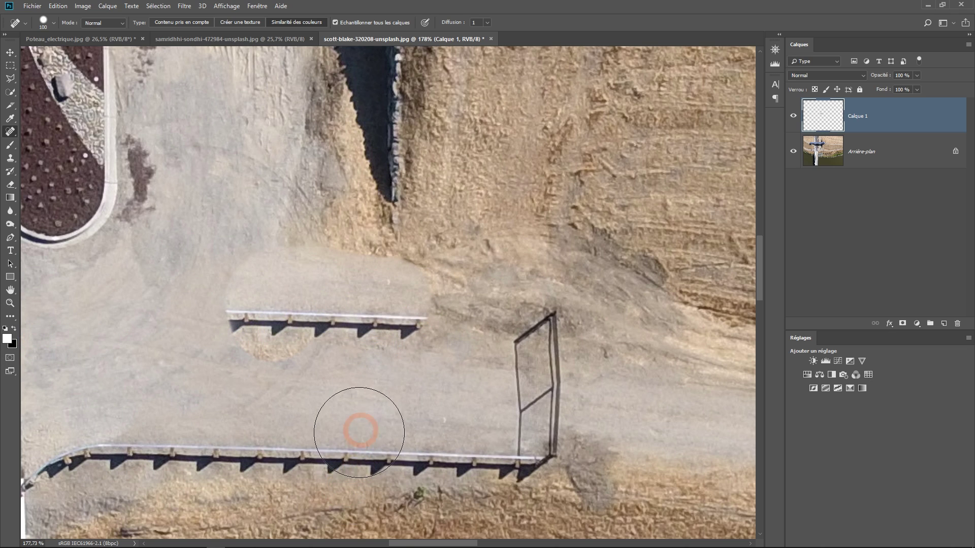
pyautogui.hotkey('ctrl', 'z')
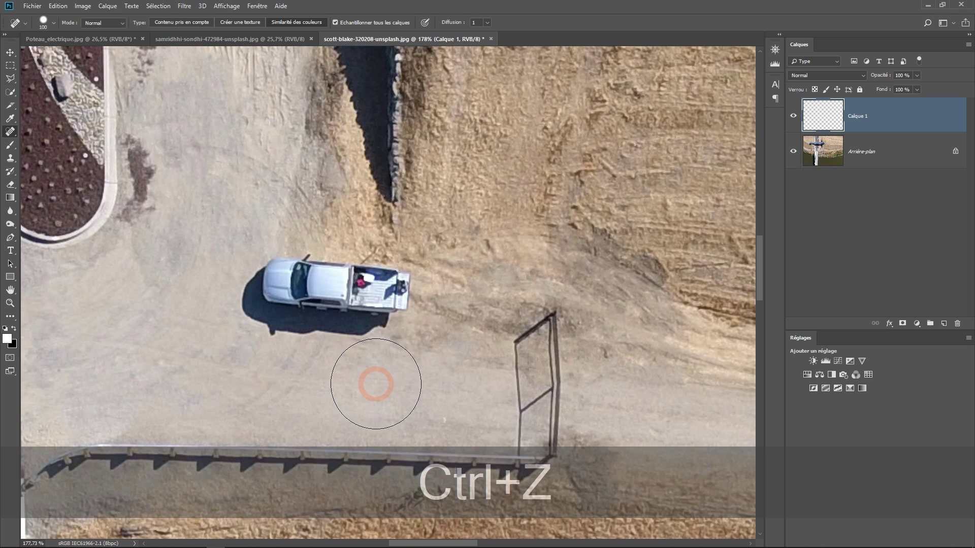
# - Set the healing type to Contenu pris en compte and repaint over the truck and its shadow until they are cleanly removed
pyautogui.moveTo(404, 294)
pyautogui.mouseDown()
pyautogui.moveTo(278, 292)
pyautogui.moveTo(311, 315)
pyautogui.moveTo(370, 317)
pyautogui.moveTo(329, 325)
pyautogui.mouseUp()
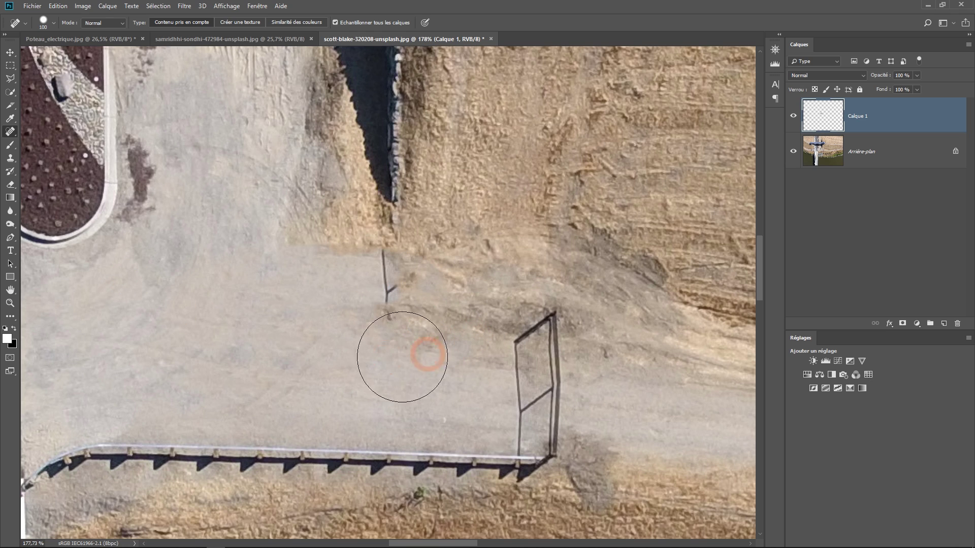
pyautogui.hotkey('ctrl', 'z')
pyautogui.moveTo(403, 294)
pyautogui.mouseDown()
pyautogui.moveTo(363, 283)
pyautogui.moveTo(277, 286)
pyautogui.moveTo(273, 306)
pyautogui.moveTo(360, 332)
pyautogui.mouseUp()
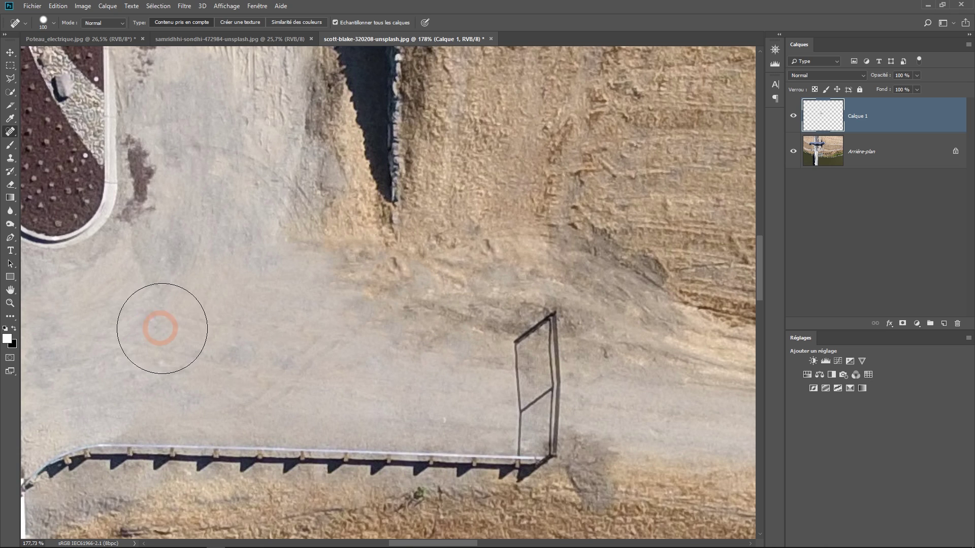
pyautogui.hotkey('ctrl', 'z')
pyautogui.hotkey('ctrl', 'z')
# - Compare the photo with and without the retouching on Calque 1, leaving that layer hidden
pyautogui.keyDown('alt'); pyautogui.scroll(-3, 351, 354); pyautogui.keyUp('alt')
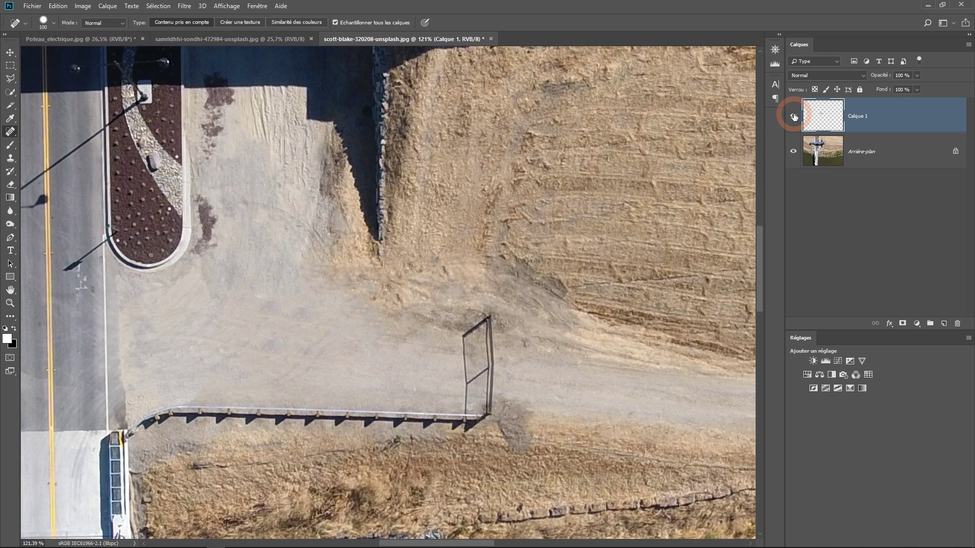
pyautogui.click(794, 117)
pyautogui.click(794, 117)
pyautogui.click(794, 117)
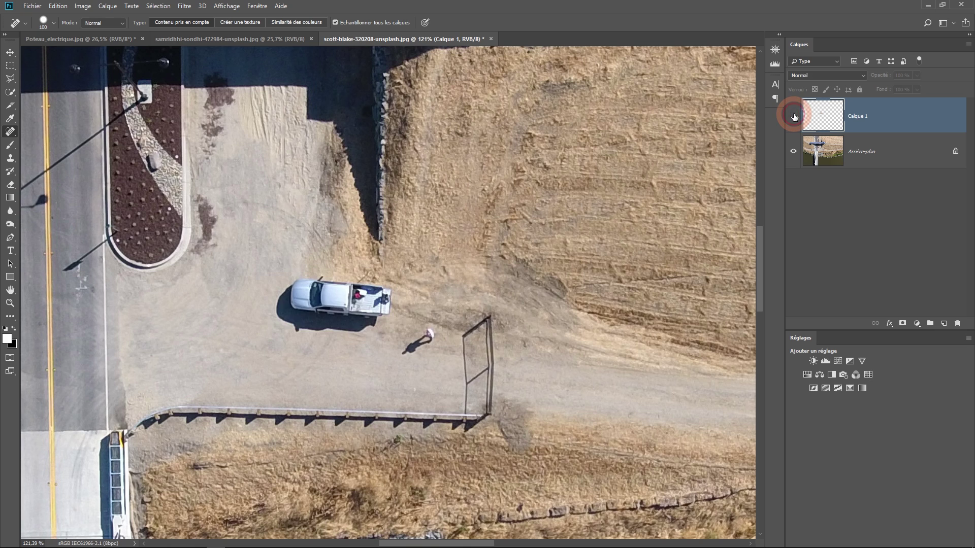
pyautogui.click(794, 117)
pyautogui.click(795, 117)
pyautogui.click(794, 117)
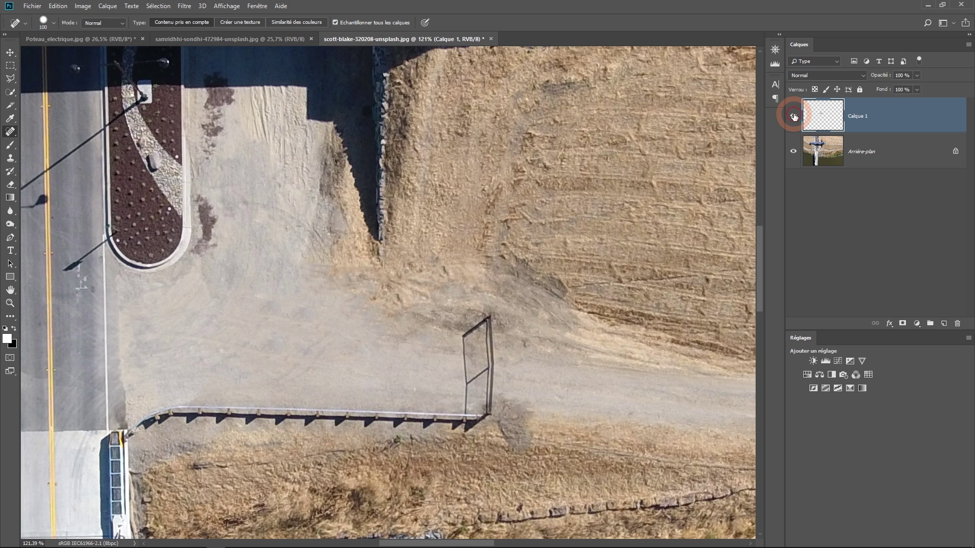
pyautogui.click(793, 117)
# - Set the healing type to Créer une texture
pyautogui.moveTo(306, 278); pyautogui.dragTo(377, 273)
pyautogui.scroll(3, 390, 293)
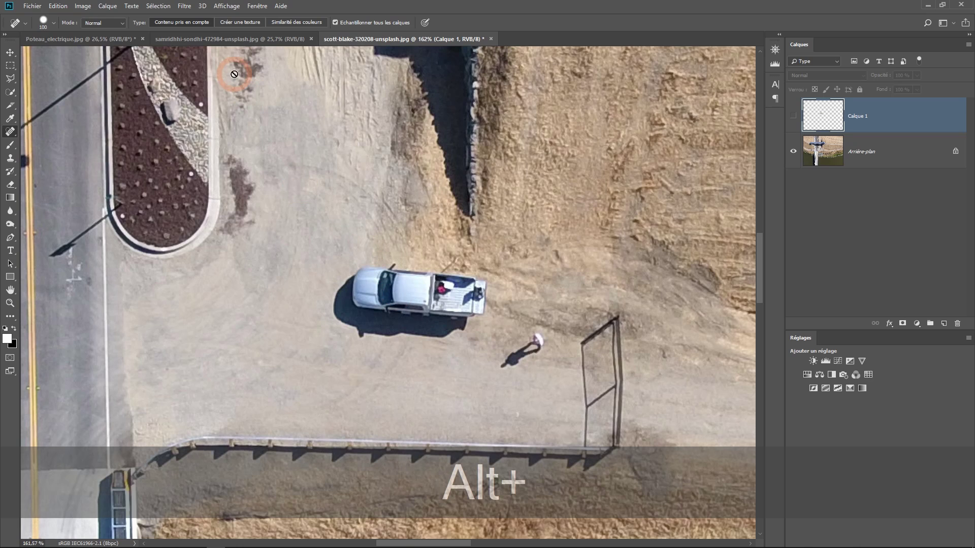
pyautogui.click(243, 21)
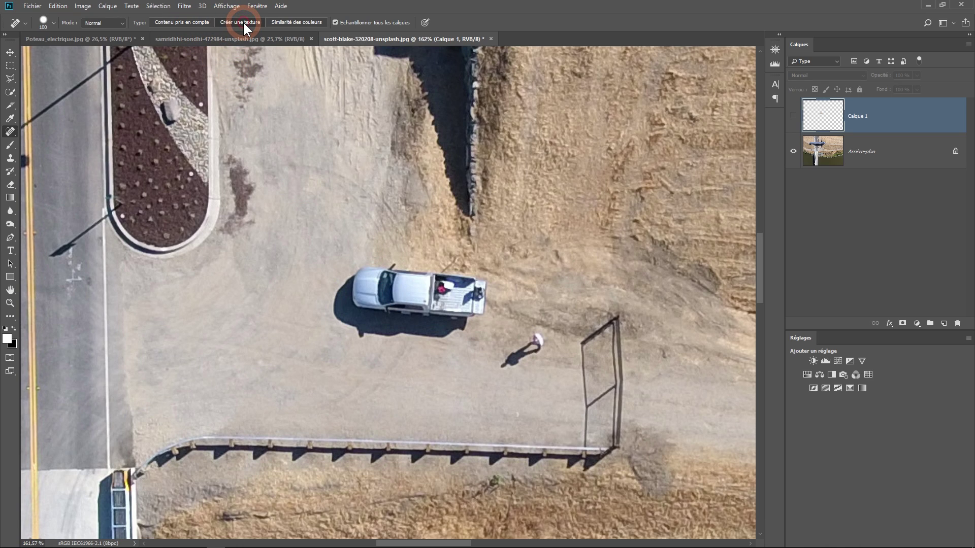
pyautogui.scroll(2, 416, 286)
pyautogui.moveTo(520, 334); pyautogui.dragTo(393, 270)
pyautogui.scroll(1, 394, 270)
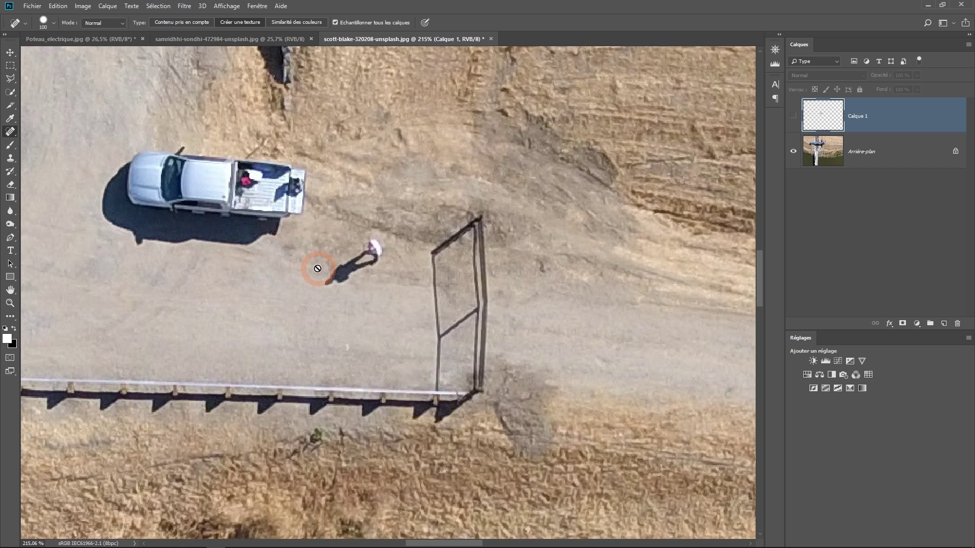
# - Check the retouching on Calque 1, hide it again, and add a new empty layer directly above Arrière-plan
pyautogui.click(793, 116)
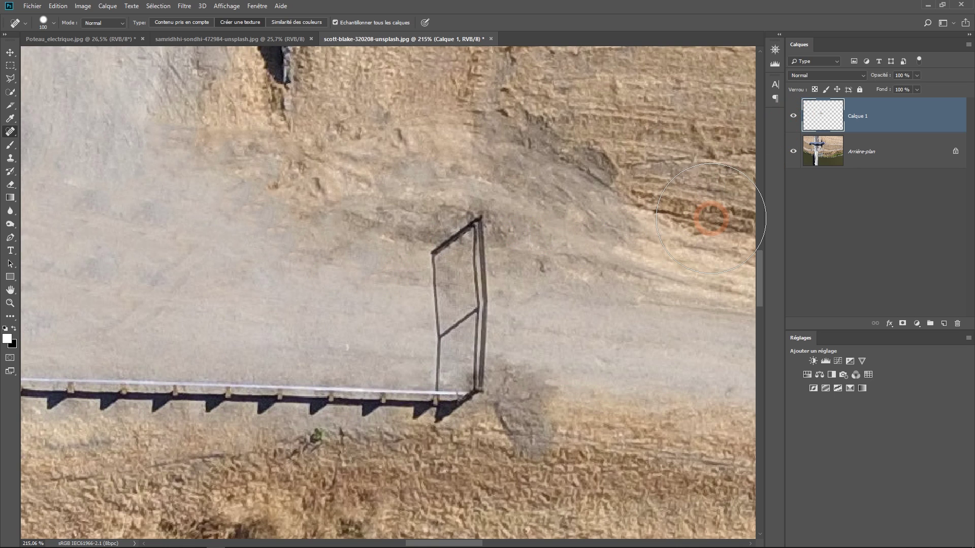
pyautogui.click(793, 116)
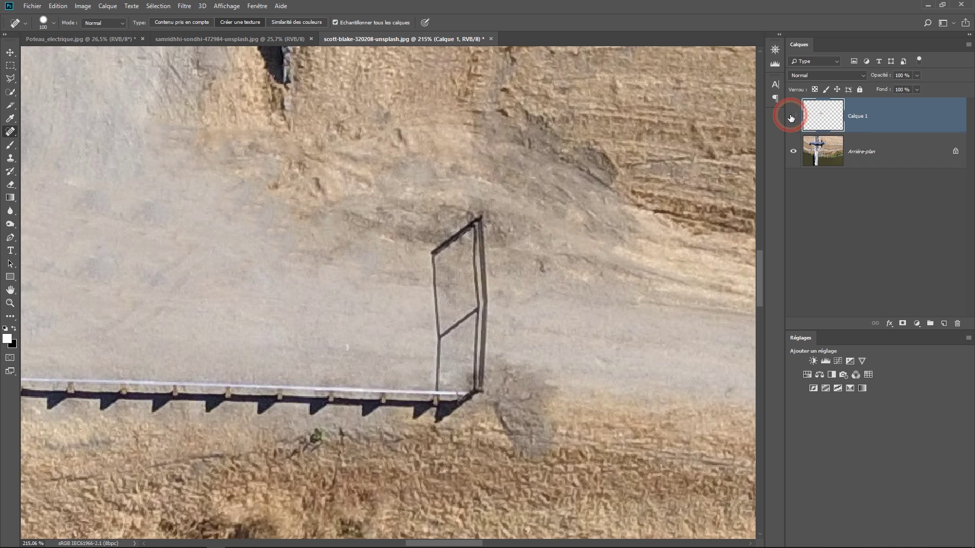
pyautogui.click(888, 150)
pyautogui.click(942, 323)
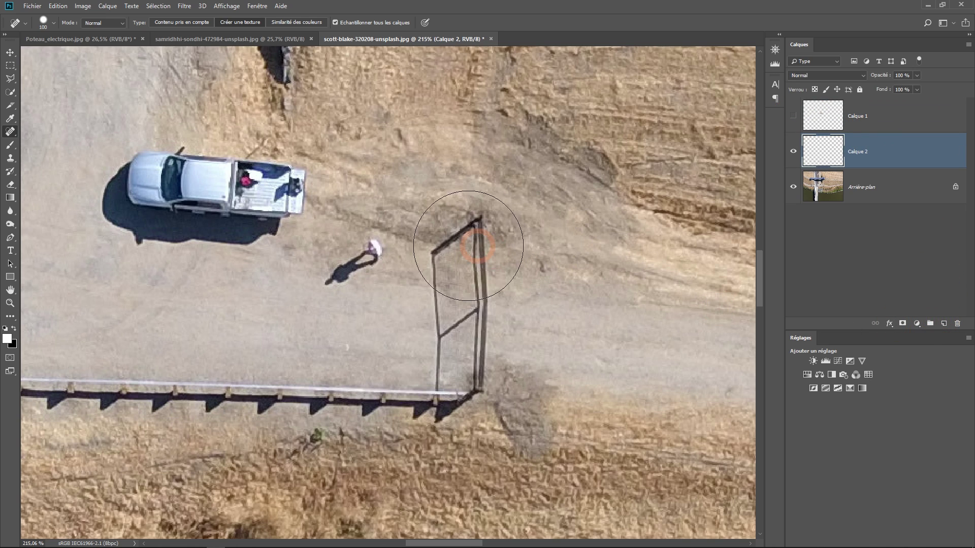
# - Try healing away the person and shadow with Créer une texture and a 29 px brush on the new layer, undoing each stroke
pyautogui.moveTo(380, 256)
pyautogui.mouseDown()
pyautogui.moveTo(340, 271)
pyautogui.moveTo(373, 248)
pyautogui.moveTo(319, 284)
pyautogui.mouseUp()
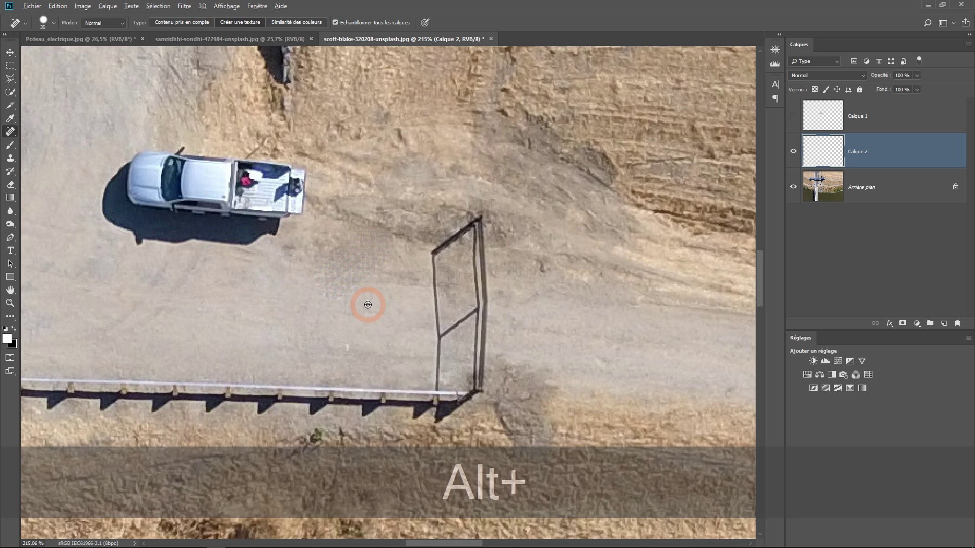
pyautogui.keyDown('alt'); pyautogui.scroll(3, 367, 304); pyautogui.keyUp('alt')
pyautogui.hotkey('ctrl', 'alt', 'z')
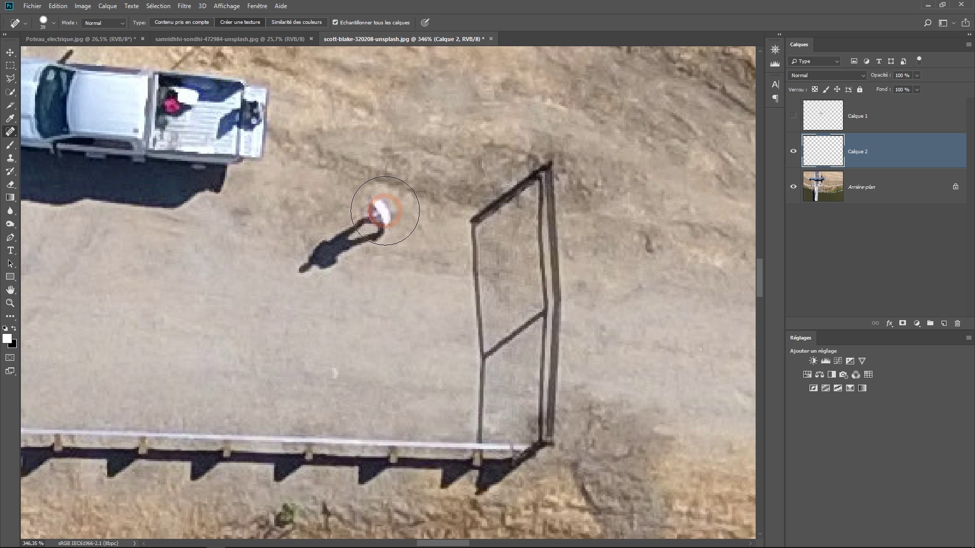
pyautogui.moveTo(378, 211); pyautogui.dragTo(301, 267)
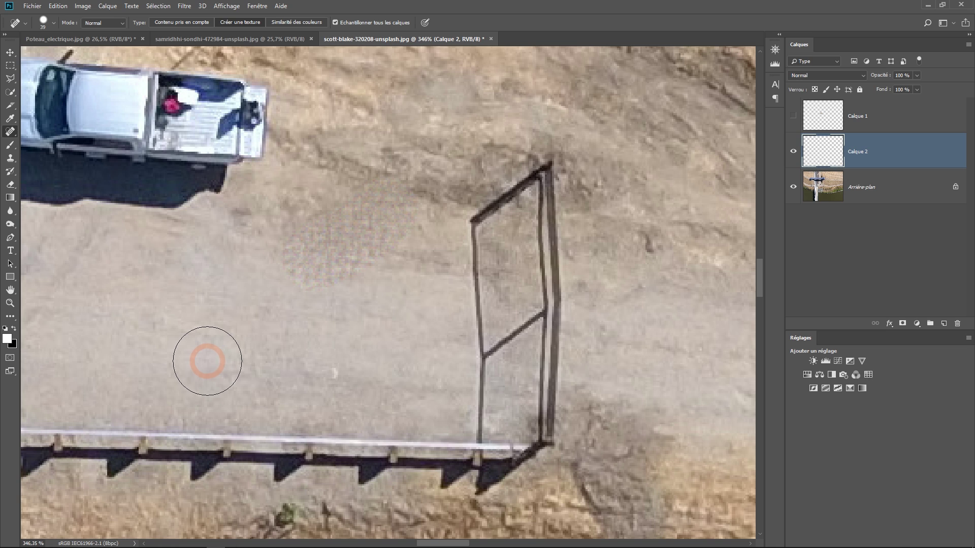
pyautogui.hotkey('ctrl', 'z')
pyautogui.moveTo(309, 270); pyautogui.dragTo(396, 213)
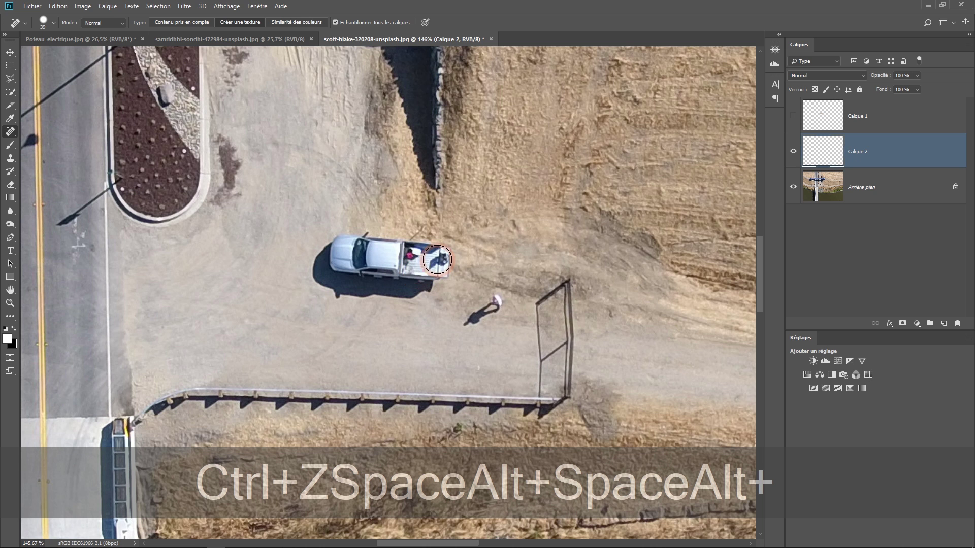
# - Paint over the truck and its shadow with the Créer une texture healing type on the new layer
pyautogui.moveTo(437, 260)
pyautogui.mouseDown()
pyautogui.moveTo(325, 247)
pyautogui.moveTo(418, 256)
pyautogui.moveTo(395, 276)
pyautogui.moveTo(326, 265)
pyautogui.moveTo(327, 311)
pyautogui.moveTo(425, 278)
pyautogui.moveTo(393, 288)
pyautogui.moveTo(326, 273)
pyautogui.moveTo(321, 264)
pyautogui.moveTo(357, 233)
pyautogui.moveTo(432, 243)
pyautogui.moveTo(433, 288)
pyautogui.moveTo(330, 290)
pyautogui.moveTo(355, 241)
pyautogui.moveTo(378, 238)
pyautogui.mouseUp()
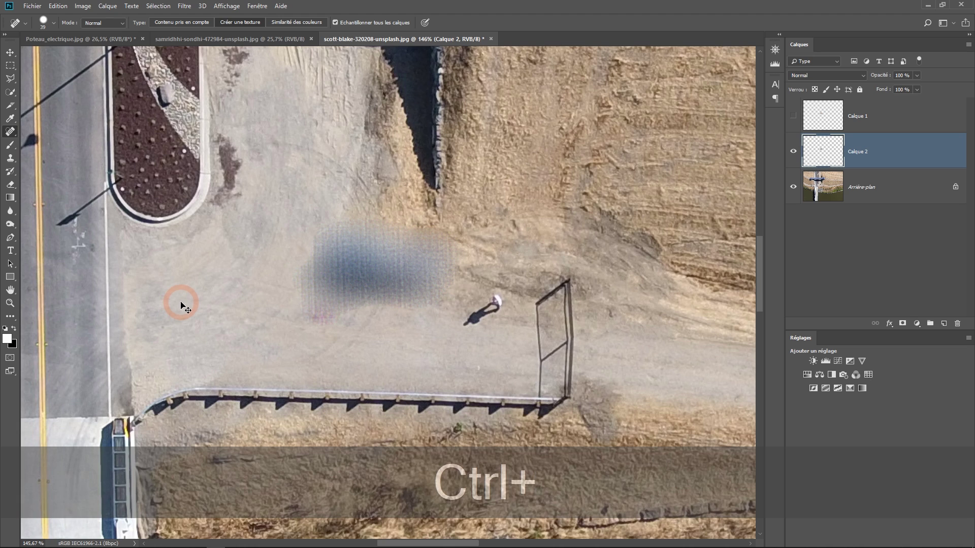
# - Switch to the open portrait of the boy and add a new empty layer above Arrière-plan
pyautogui.hotkey('ctrl', 'shift', 'Tab')
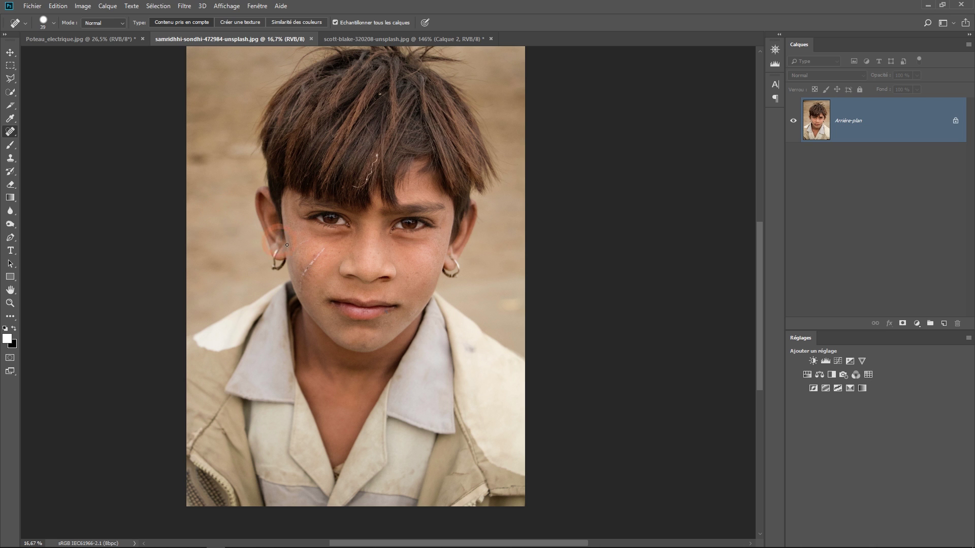
pyautogui.scroll(5, 311, 263)
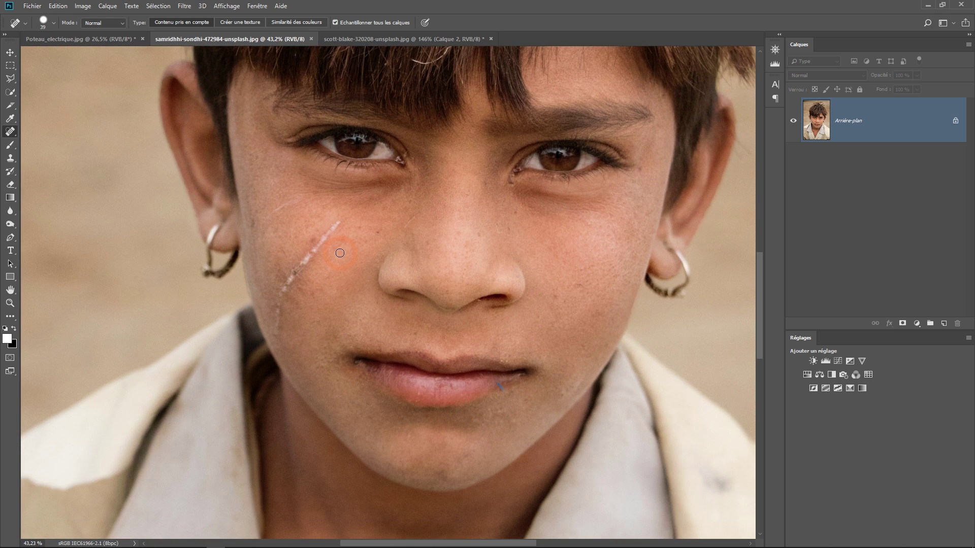
pyautogui.moveTo(341, 253); pyautogui.dragTo(283, 264)
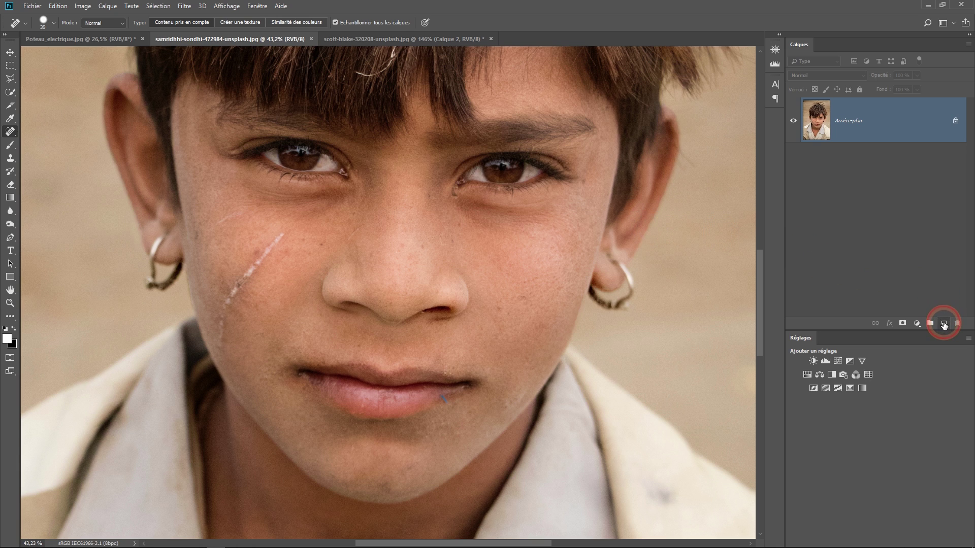
pyautogui.click(944, 324)
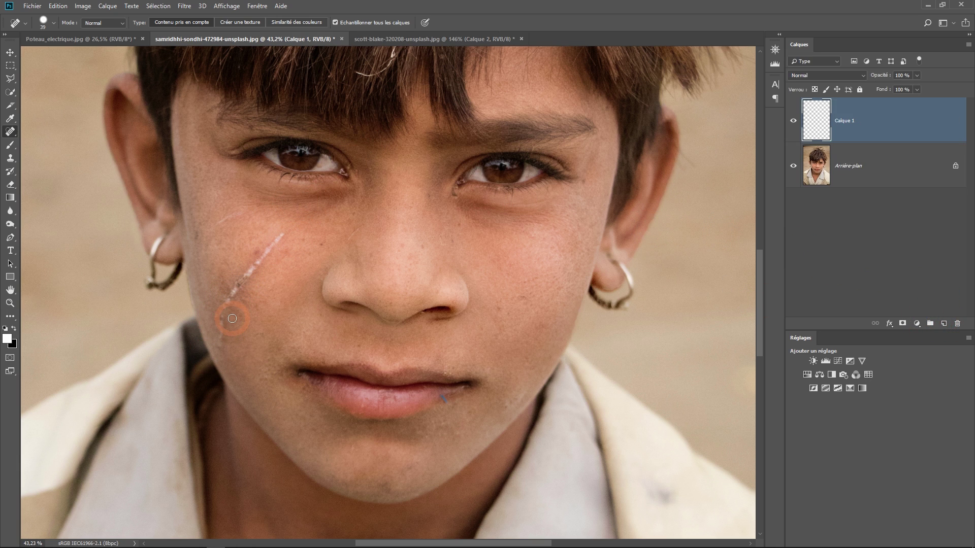
# - Try a 29 px Contenu pris en compte healing stroke on the upper part of the cheek scar, and undo it
pyautogui.scroll(2, 250, 287)
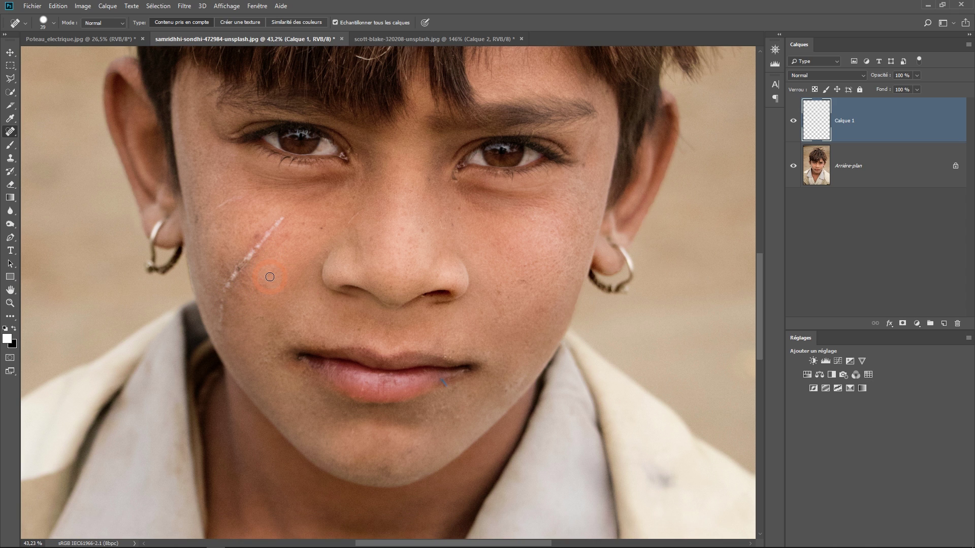
pyautogui.scroll(1, 272, 277)
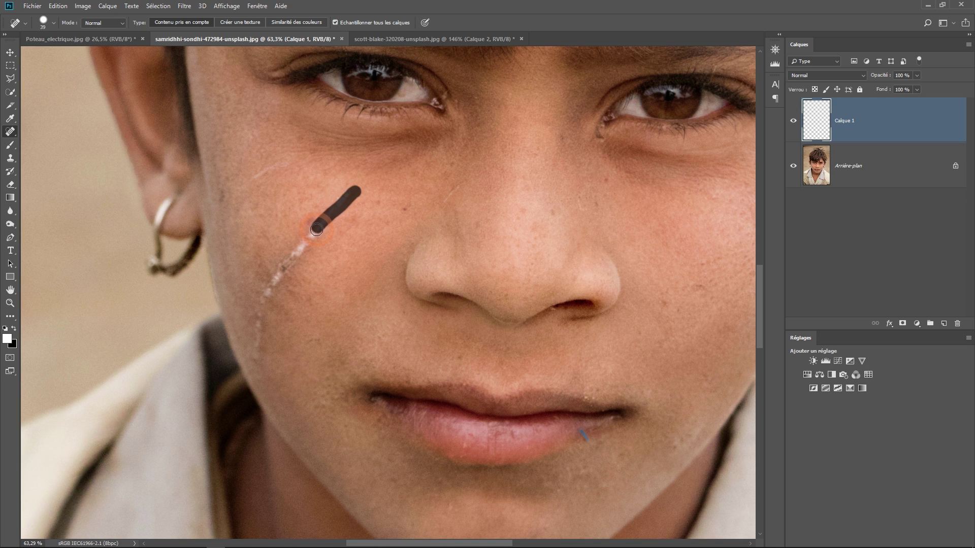
pyautogui.moveTo(316, 230); pyautogui.dragTo(318, 228)
pyautogui.hotkey('ctrl', 'z')
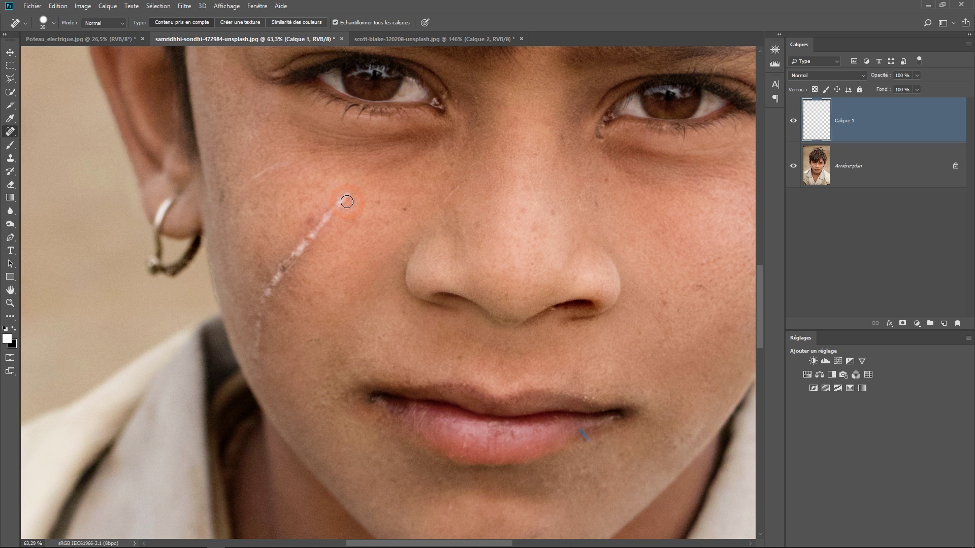
# - Set the Spot Healing Brush size to 66 px and heal the whole cheek scar with Contenu pris en compte
pyautogui.rightClick(346, 202)
pyautogui.click(391, 220)
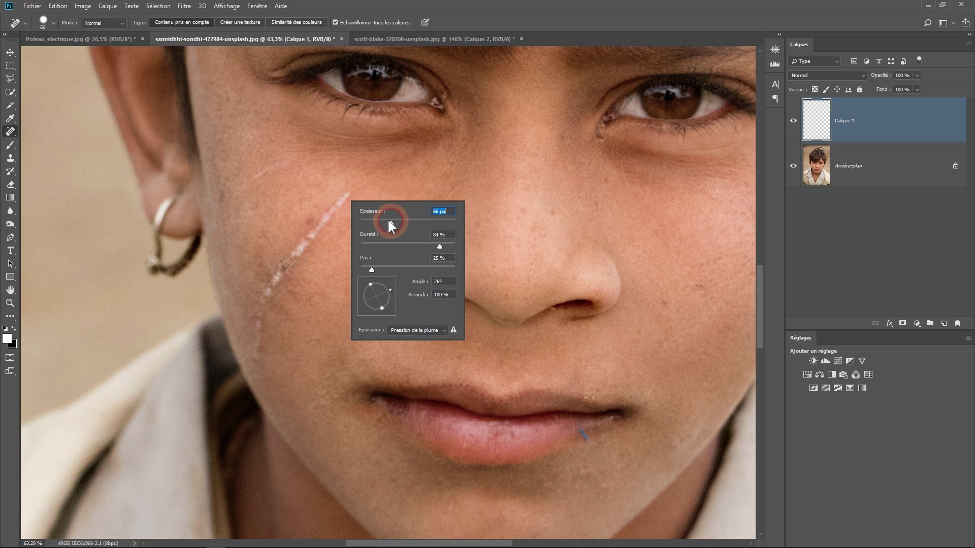
pyautogui.click(349, 194)
pyautogui.moveTo(348, 193)
pyautogui.mouseDown()
pyautogui.moveTo(277, 281)
pyautogui.moveTo(260, 331)
pyautogui.moveTo(263, 368)
pyautogui.mouseUp()
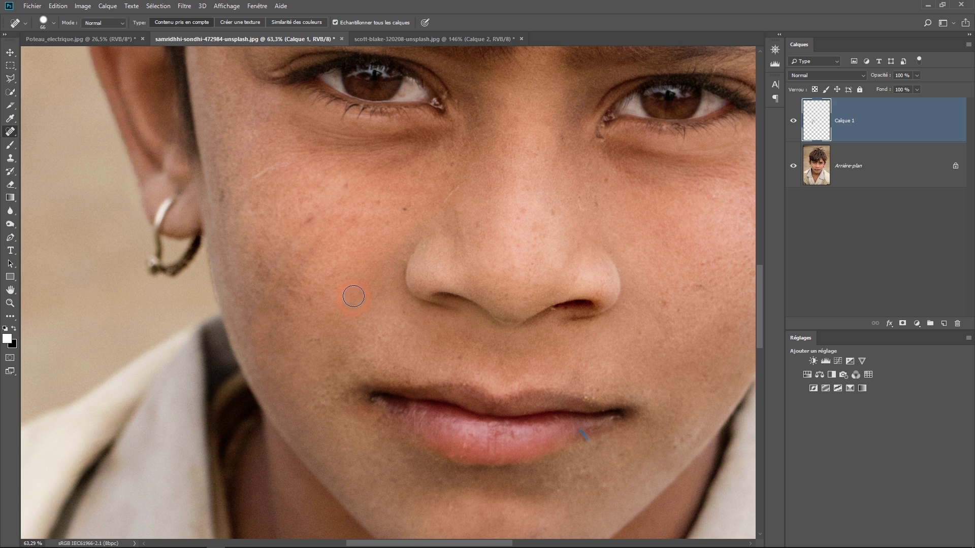
# - Inspect the healed cheek up close, compare it with the unretouched state, and undo the healing
pyautogui.scroll(3, 335, 284)
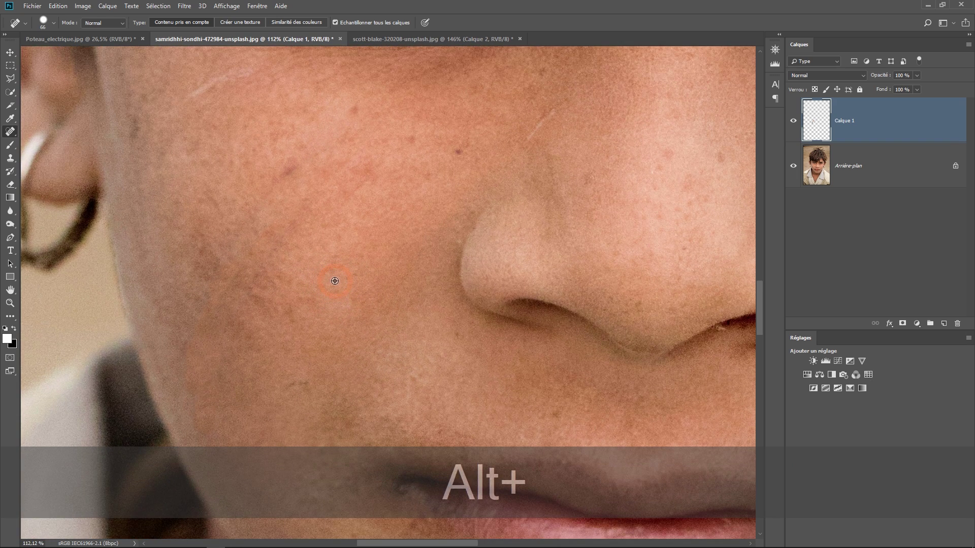
pyautogui.scroll(1, 335, 280)
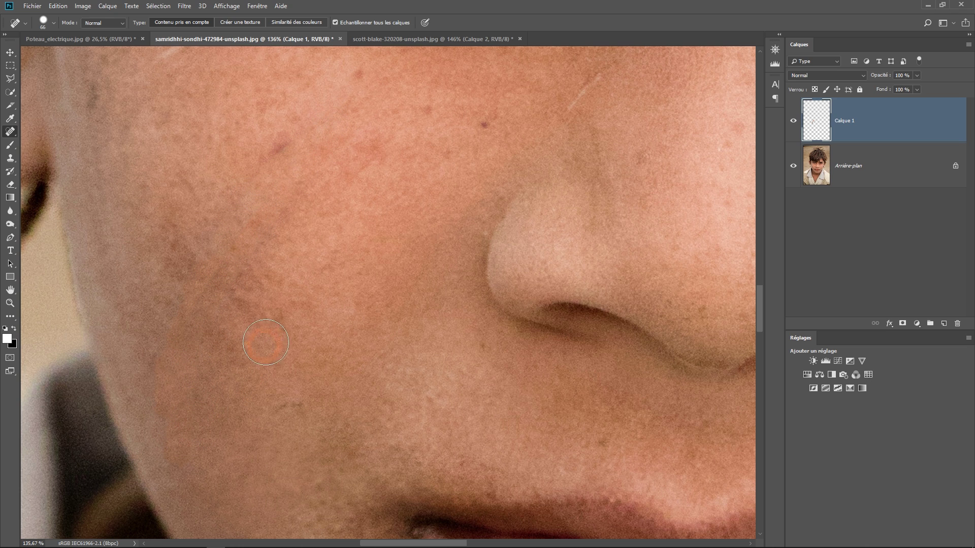
pyautogui.scroll(-5, 287, 308)
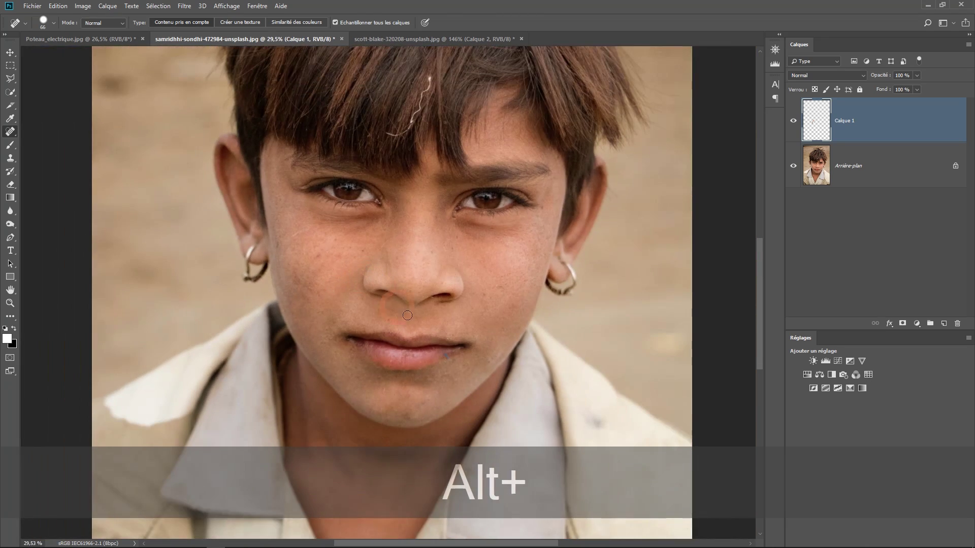
pyautogui.hotkey('ctrl', 'z')
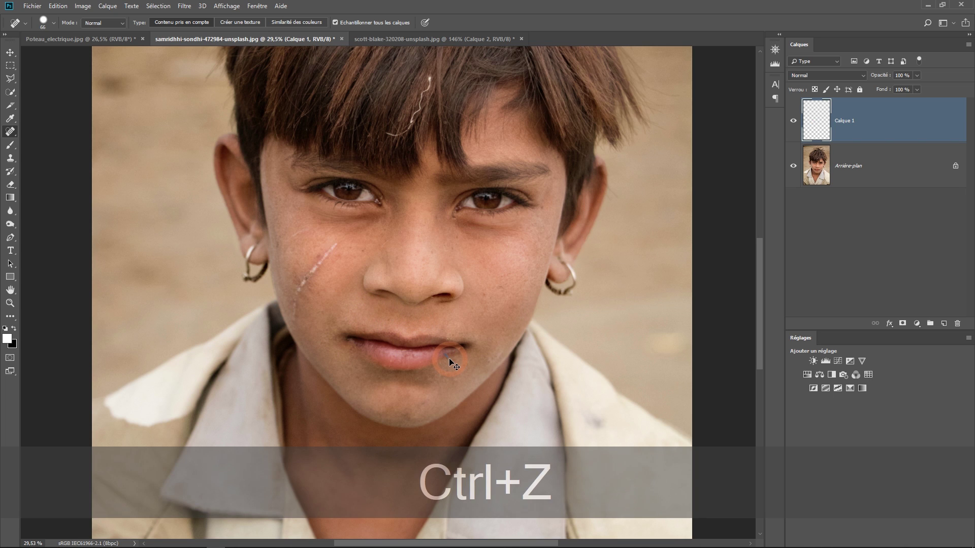
pyautogui.scroll(4, 449, 358)
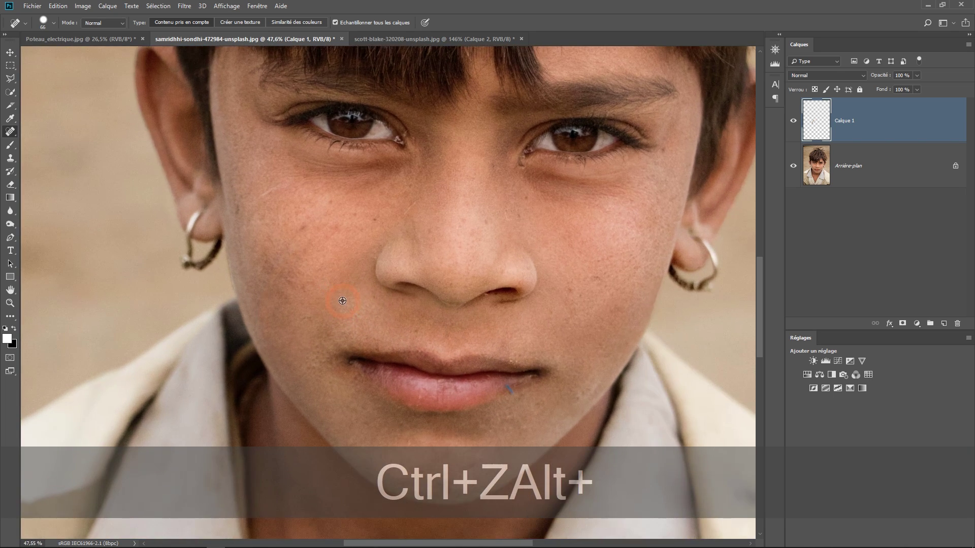
pyautogui.hotkey('ctrl', 'alt', 'z')
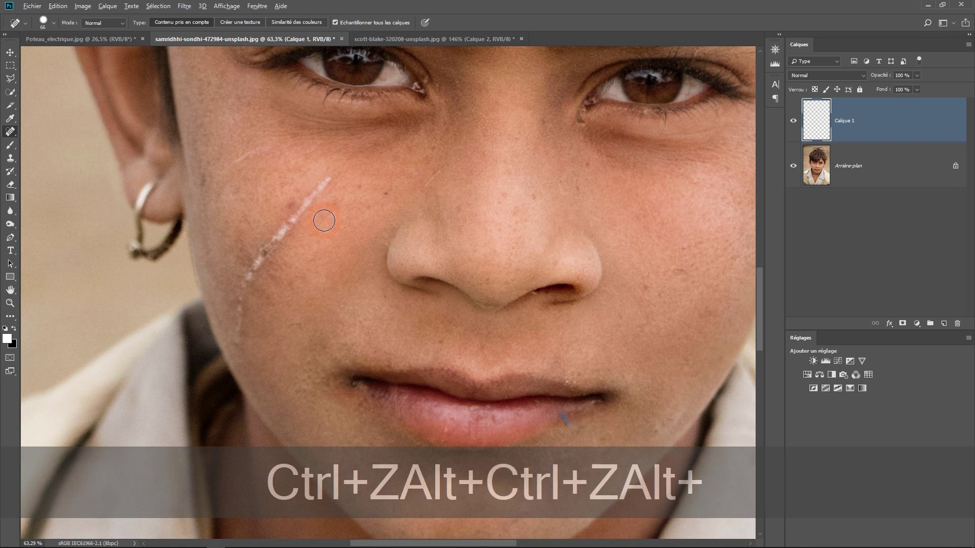
# - Try healing the cheek scar with Contenu pris en compte and a 53 px brush, inspect the skin, and undo it
pyautogui.keyDown('alt'); pyautogui.rightClick(324, 221); pyautogui.keyUp('alt')
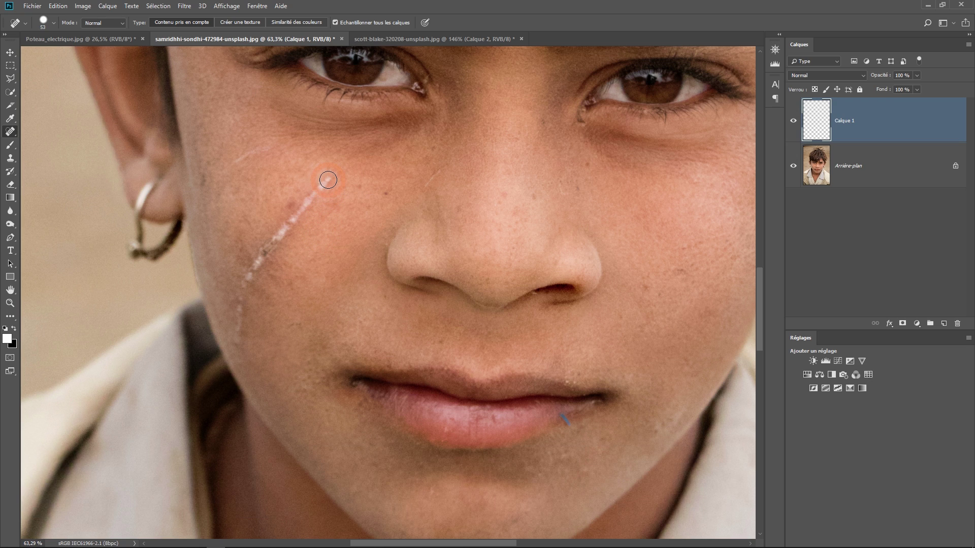
pyautogui.moveTo(316, 193)
pyautogui.mouseDown()
pyautogui.moveTo(246, 288)
pyautogui.moveTo(235, 350)
pyautogui.mouseUp()
pyautogui.scroll(-4, 330, 307)
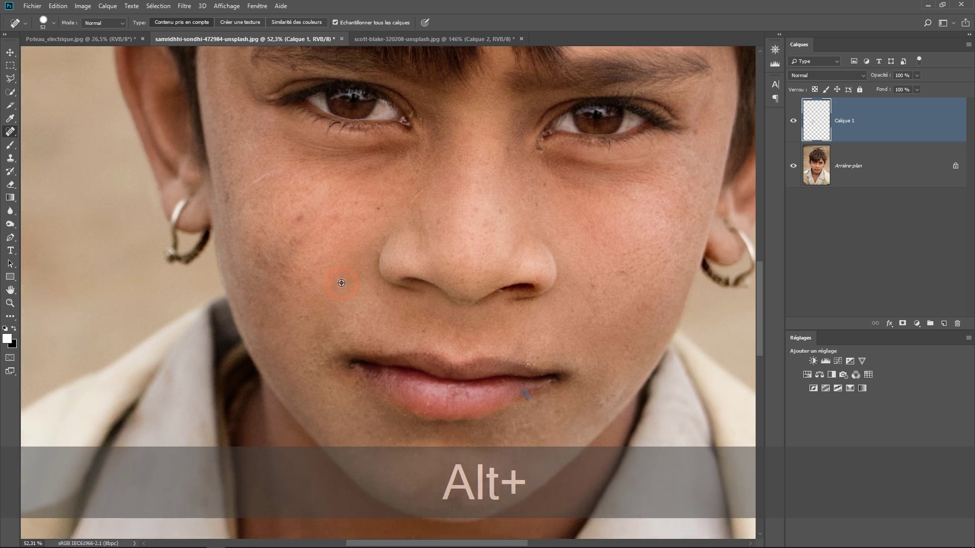
pyautogui.scroll(4, 347, 281)
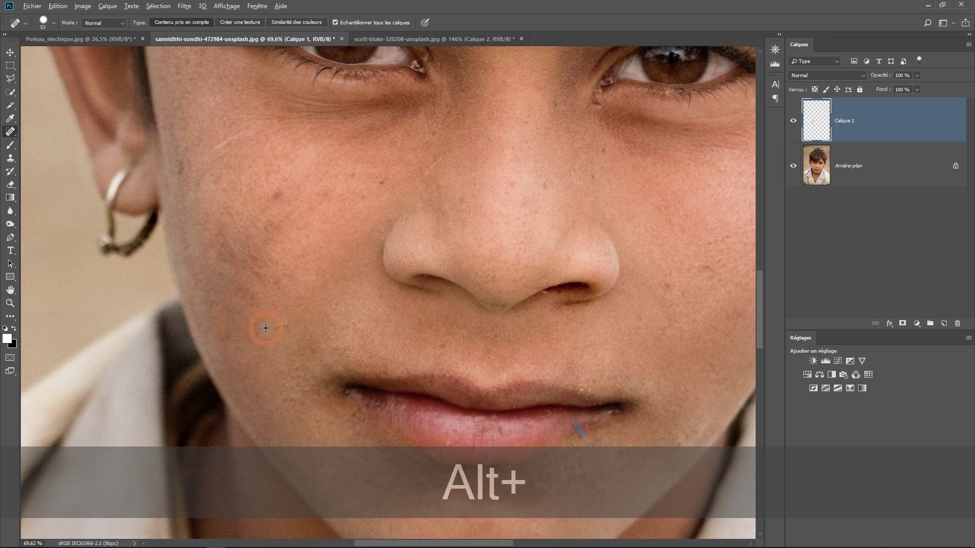
pyautogui.scroll(1, 266, 328)
pyautogui.hotkey('ctrl', 'z')
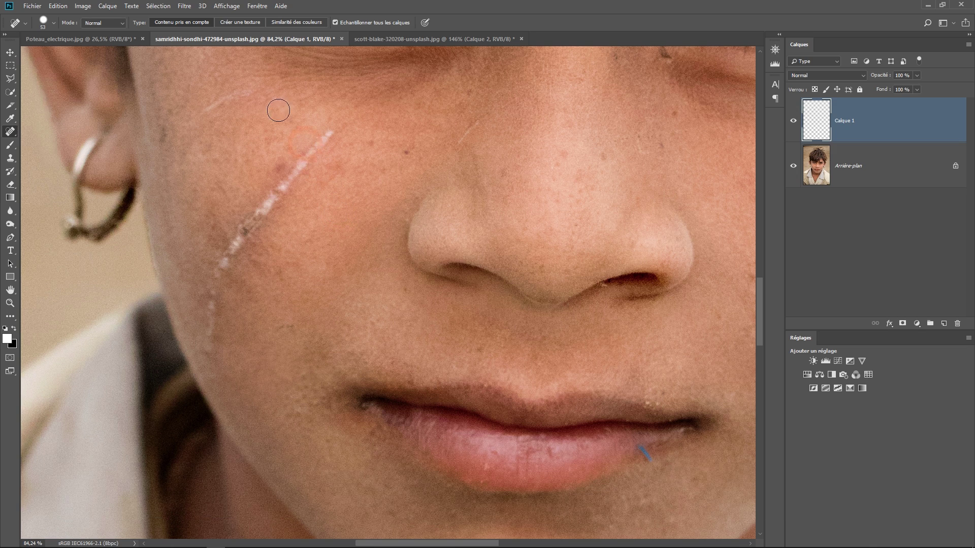
# - Set the healing type to Similarité des couleurs with a diffusion of 3 and try it on the cheek scar, undoing each stroke
pyautogui.click(297, 23)
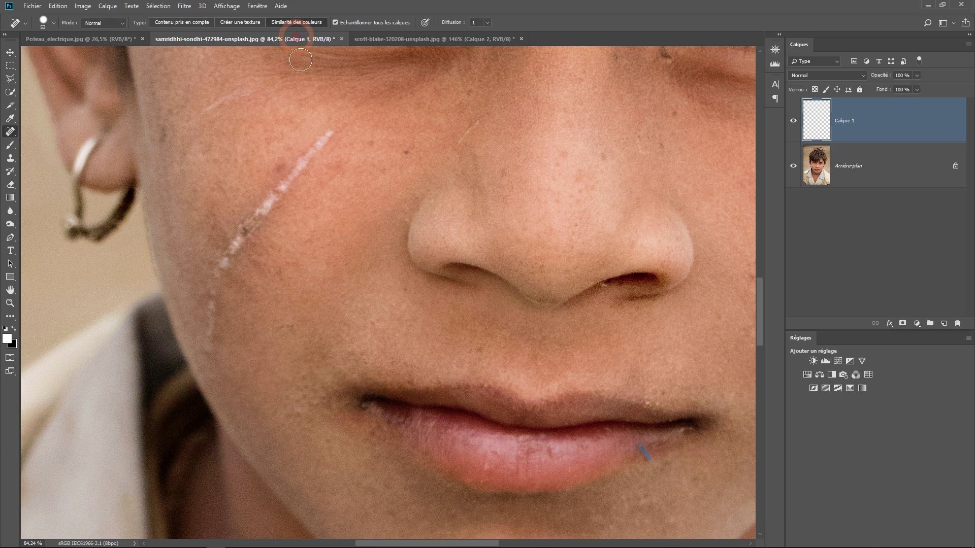
pyautogui.click(486, 18)
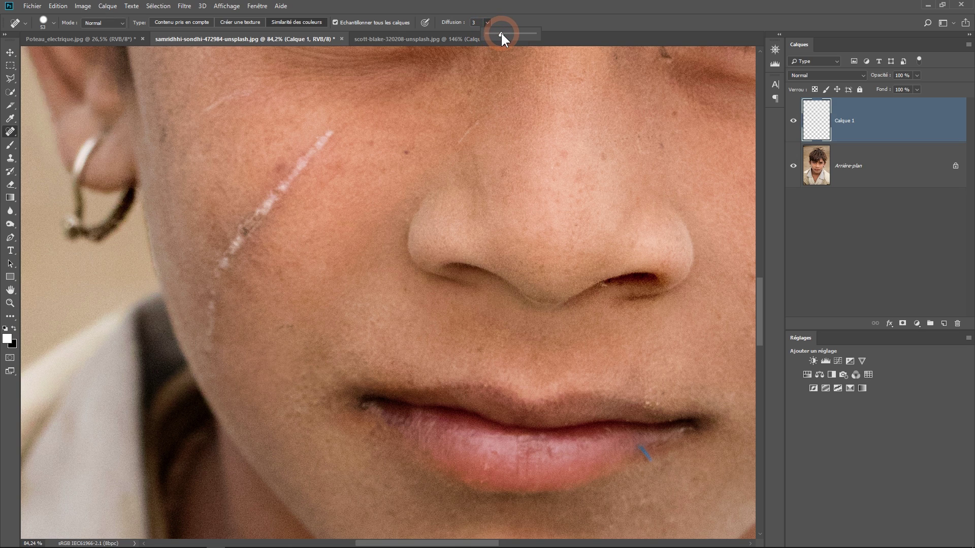
pyautogui.moveTo(333, 128)
pyautogui.mouseDown()
pyautogui.moveTo(269, 194)
pyautogui.moveTo(227, 264)
pyautogui.moveTo(214, 315)
pyautogui.moveTo(244, 218)
pyautogui.mouseUp()
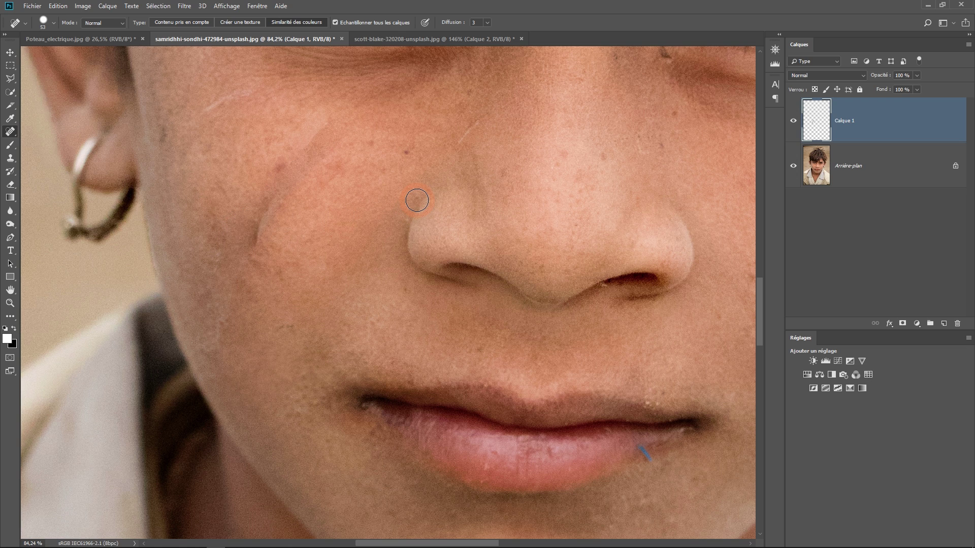
pyautogui.hotkey('ctrl', 'z')
pyautogui.moveTo(213, 347)
pyautogui.mouseDown()
pyautogui.moveTo(230, 243)
pyautogui.moveTo(337, 124)
pyautogui.mouseUp()
pyautogui.hotkey('ctrl', 'z')
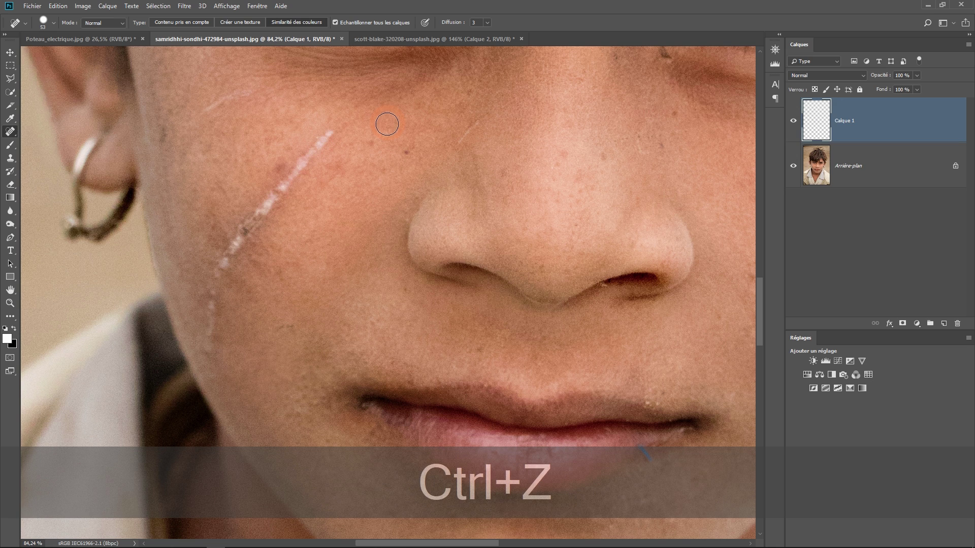
# - Switch to the Healing Brush (Outil Correcteur), sample clean skin beside the cheek scar, and paint over the whole scar
pyautogui.press('space')
pyautogui.moveTo(375, 152); pyautogui.dragTo(329, 178)
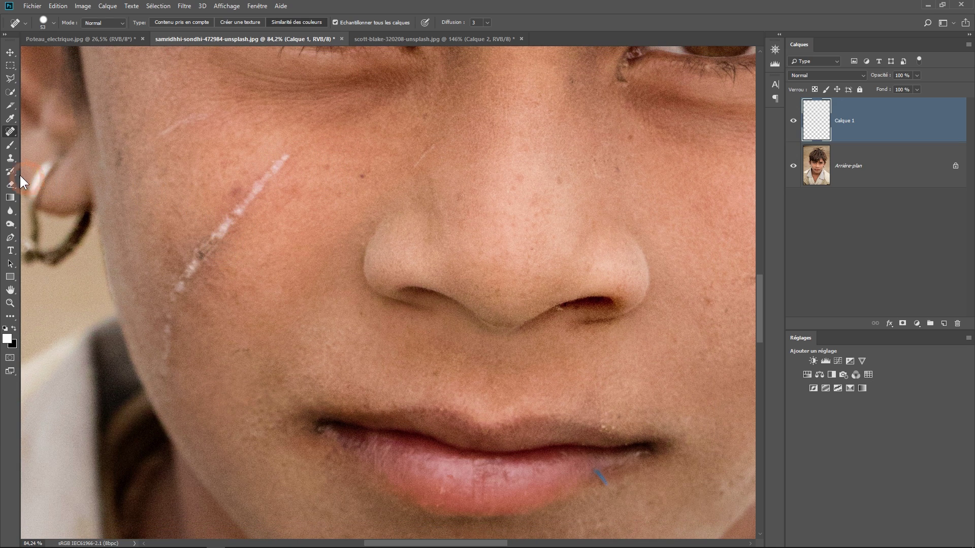
pyautogui.rightClick(11, 131)
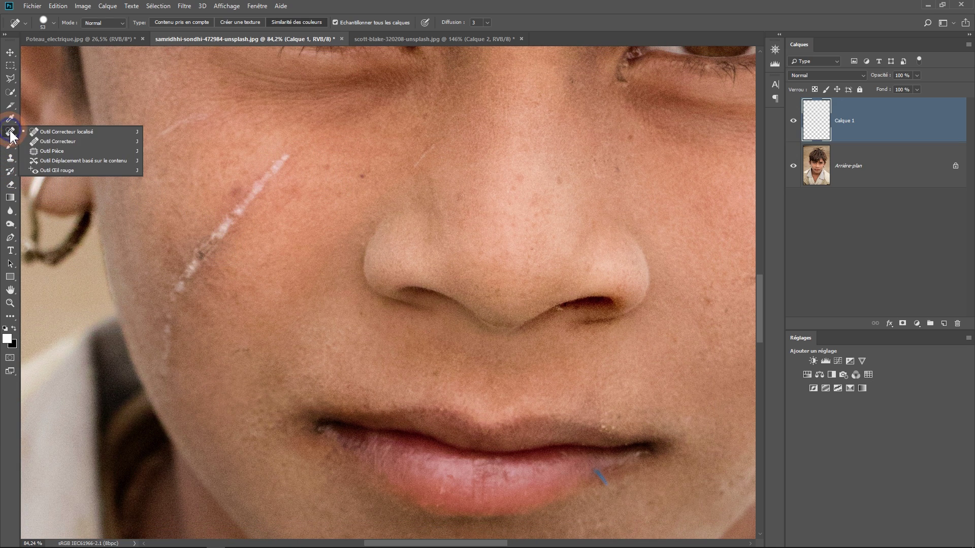
pyautogui.click(57, 141)
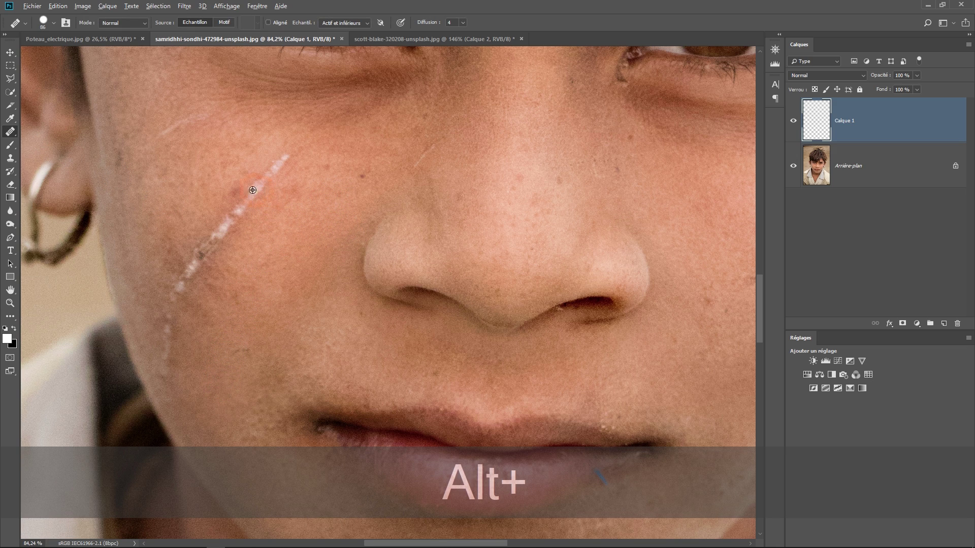
pyautogui.keyDown('alt'); pyautogui.click(326, 190); pyautogui.keyUp('alt')
pyautogui.moveTo(300, 157)
pyautogui.mouseDown()
pyautogui.moveTo(281, 165)
pyautogui.moveTo(190, 280)
pyautogui.moveTo(175, 320)
pyautogui.moveTo(178, 365)
pyautogui.mouseUp()
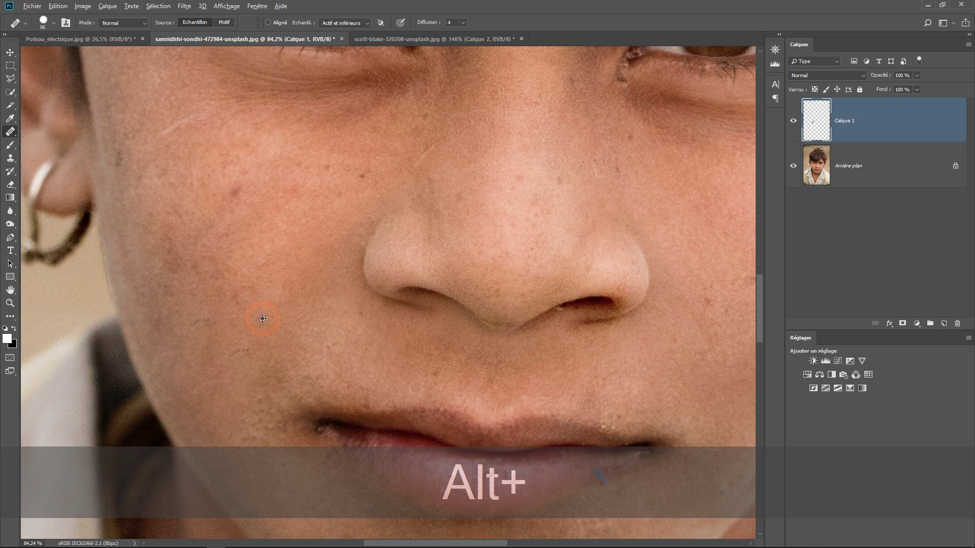
# - Resample nearby cheek skin and touch up the area where the scar was with the Healing Brush
pyautogui.keyDown('alt'); pyautogui.click(196, 243); pyautogui.keyUp('alt')
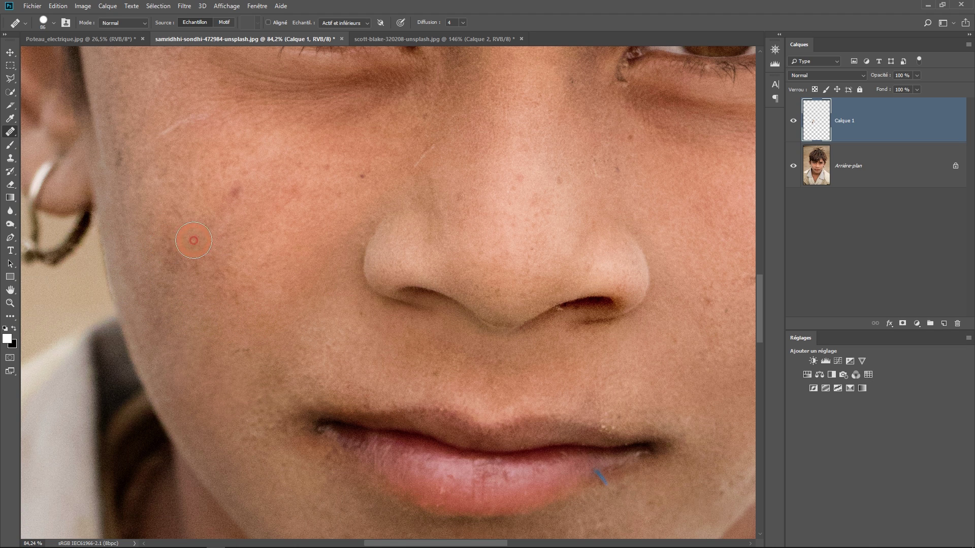
pyautogui.keyDown('alt'); pyautogui.click(313, 231); pyautogui.keyUp('alt')
pyautogui.keyDown('alt'); pyautogui.click(312, 231); pyautogui.keyUp('alt')
pyautogui.keyDown('alt'); pyautogui.click(312, 228); pyautogui.keyUp('alt')
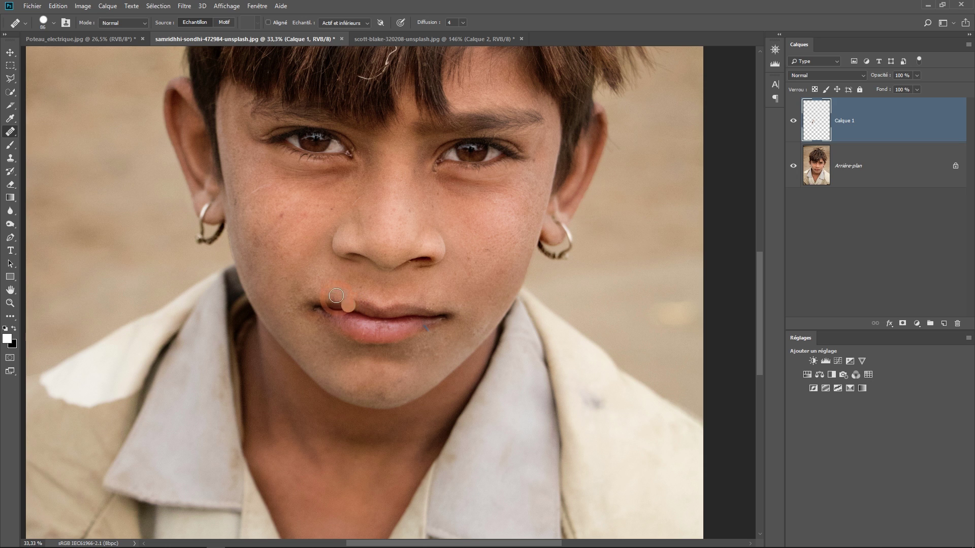
# - Switch back to the Spot Healing Brush (Outil Correcteur localisé) and remove the small moles on the cheek beside the nose
pyautogui.scroll(5, 316, 273)
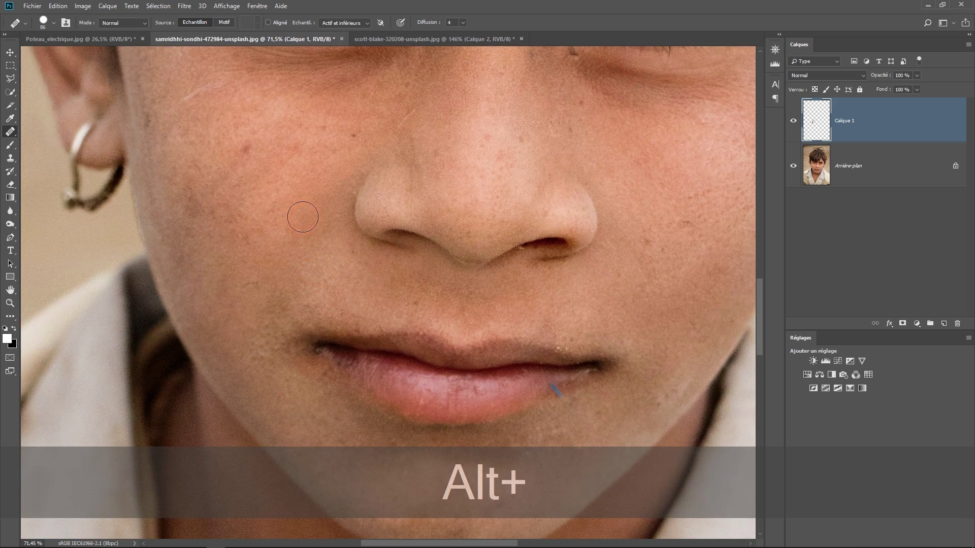
pyautogui.rightClick(10, 132)
pyautogui.click(44, 128)
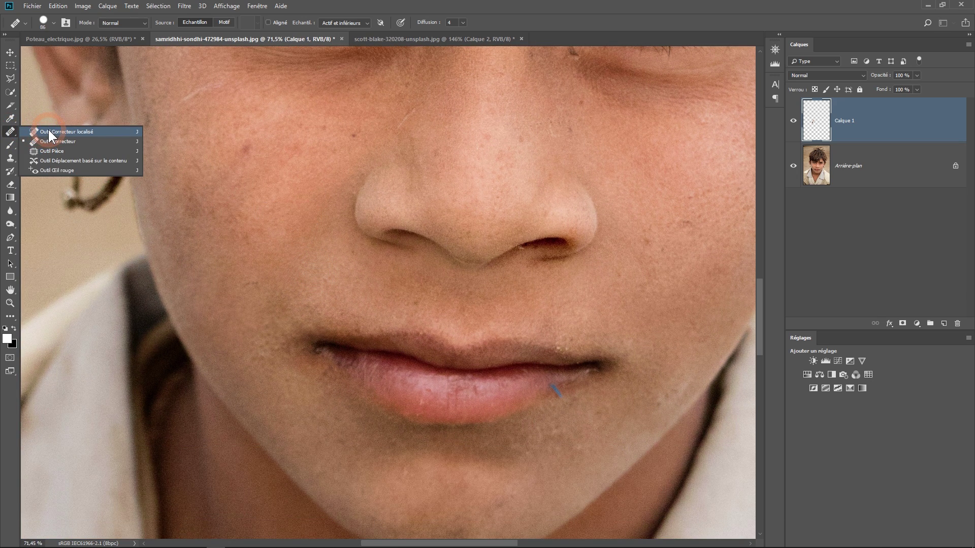
pyautogui.moveTo(301, 156)
pyautogui.mouseDown()
pyautogui.moveTo(217, 202)
pyautogui.moveTo(257, 183)
pyautogui.moveTo(279, 211)
pyautogui.moveTo(274, 230)
pyautogui.mouseUp()
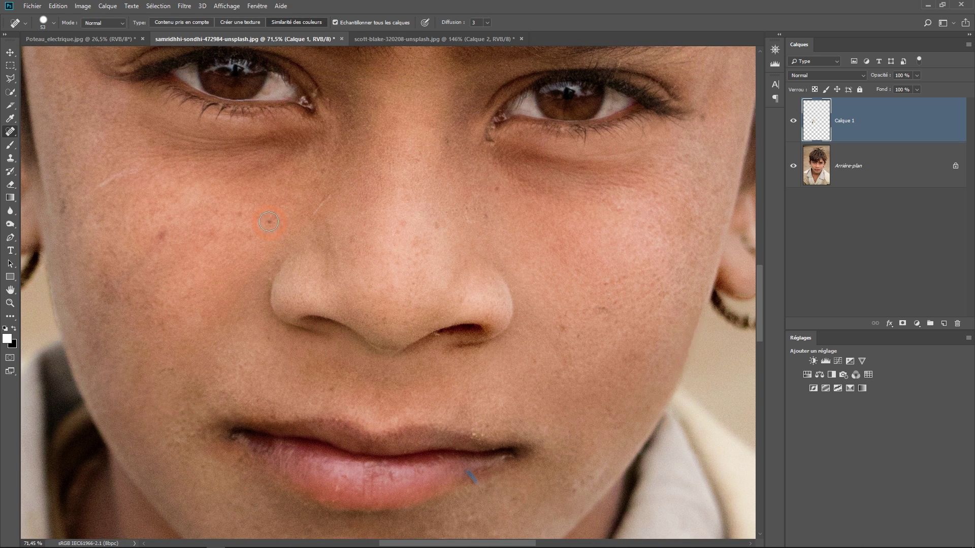
pyautogui.click(269, 221)
pyautogui.click(300, 234)
# - Heal the small dark moles on the bridge of the nose and below the inner corner of the eye with the Spot Healing Brush
pyautogui.keyDown('alt'); pyautogui.scroll(3, 466, 227); pyautogui.keyUp('alt')
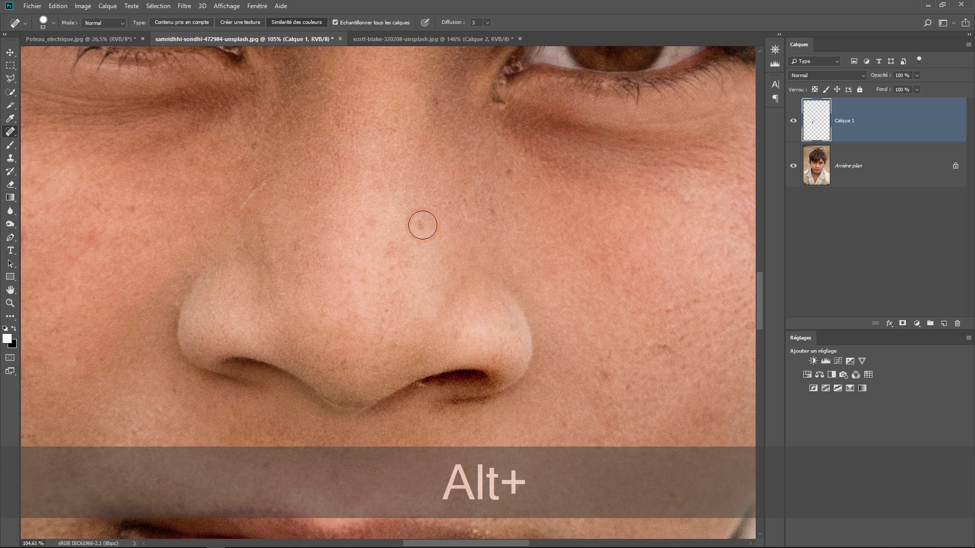
pyautogui.click(534, 329)
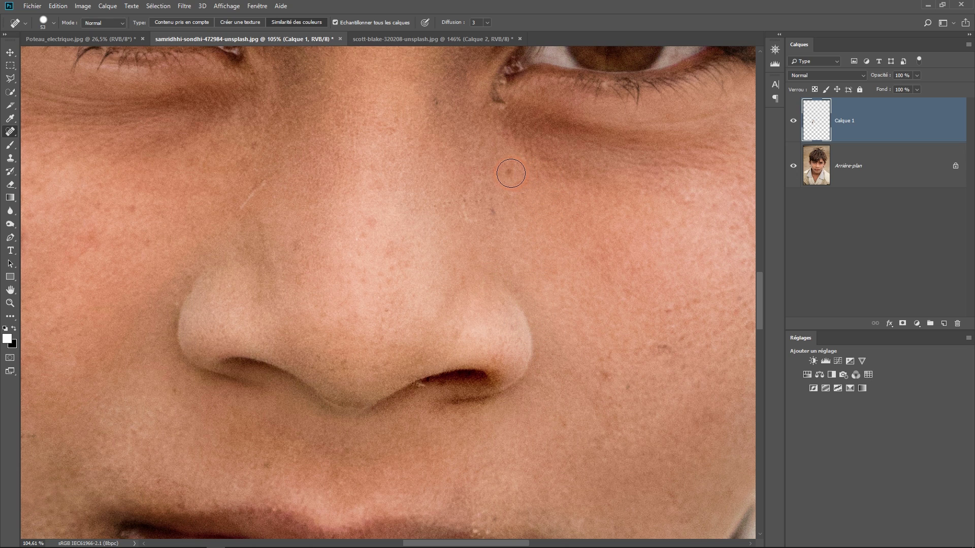
pyautogui.click(514, 297)
pyautogui.click(320, 322)
pyautogui.click(441, 97)
pyautogui.click(284, 285)
# - Remove the remaining small dark spots on the skin between the side of the nose and the cheek
pyautogui.moveTo(268, 189); pyautogui.dragTo(236, 208)
pyautogui.moveTo(431, 277)
pyautogui.mouseDown()
pyautogui.moveTo(324, 218)
pyautogui.moveTo(292, 221)
pyautogui.mouseUp()
pyautogui.moveTo(381, 182); pyautogui.dragTo(392, 234)
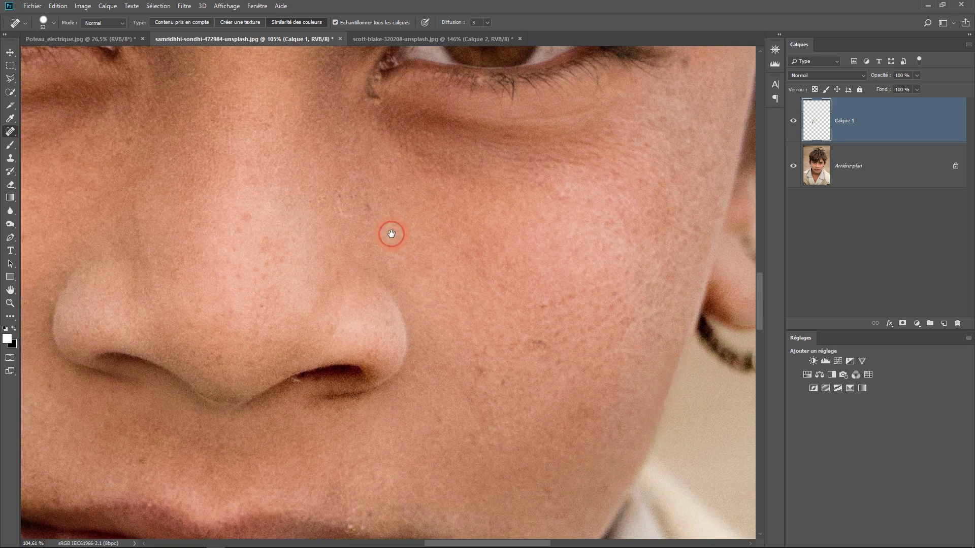
pyautogui.click(374, 208)
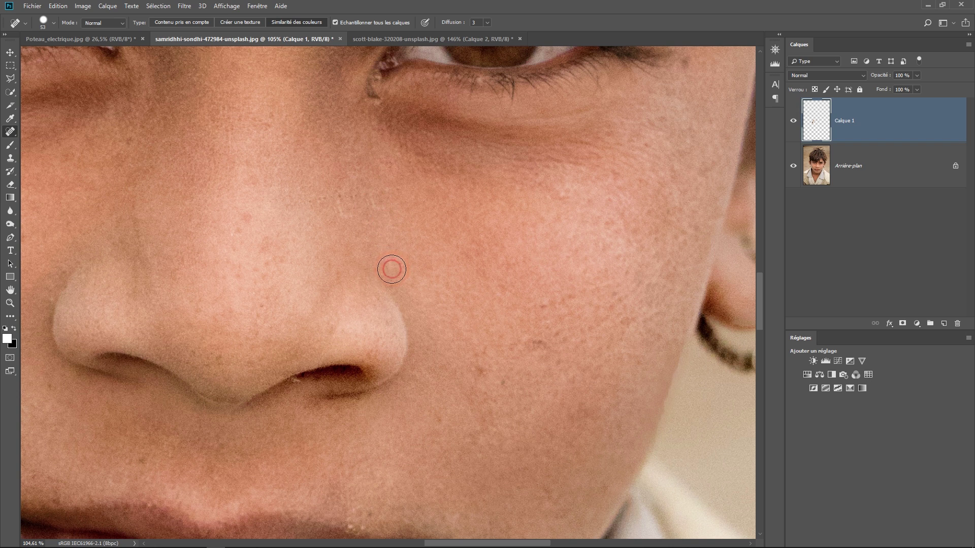
pyautogui.click(372, 203)
# - Try removing the reddish mole on the other cheek with Similarité des couleurs, and undo the correction
pyautogui.moveTo(411, 227); pyautogui.dragTo(459, 324)
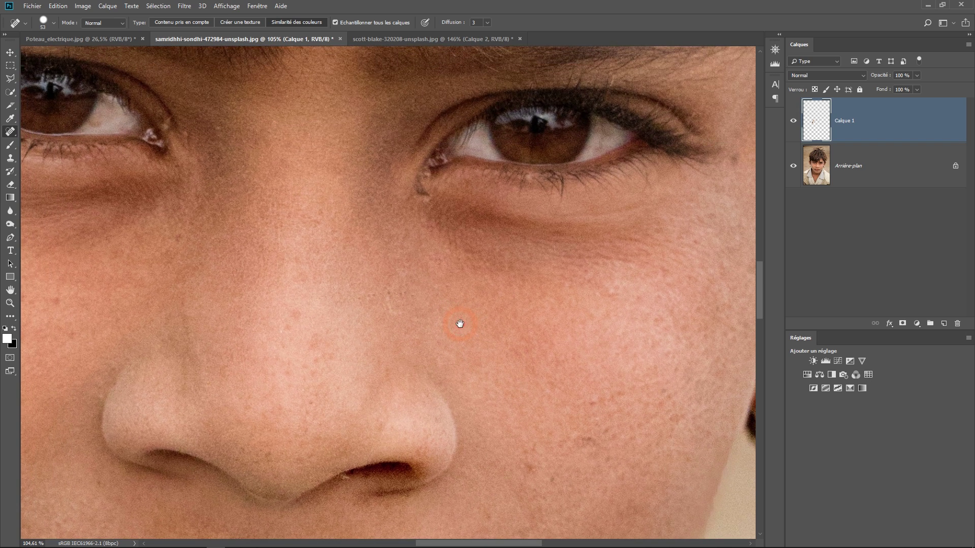
pyautogui.moveTo(262, 271); pyautogui.dragTo(374, 248)
pyautogui.moveTo(308, 279); pyautogui.dragTo(391, 264)
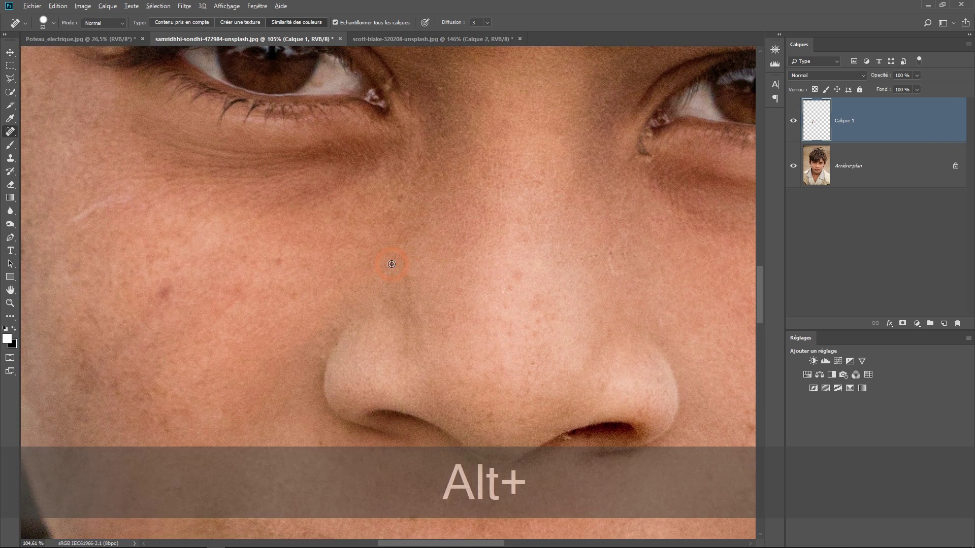
pyautogui.click(160, 290)
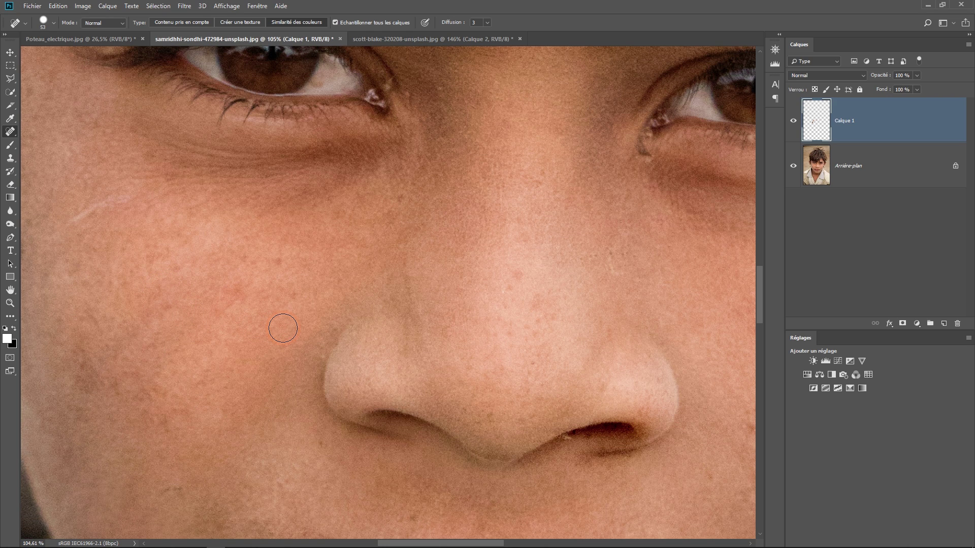
pyautogui.hotkey('ctrl', 'z')
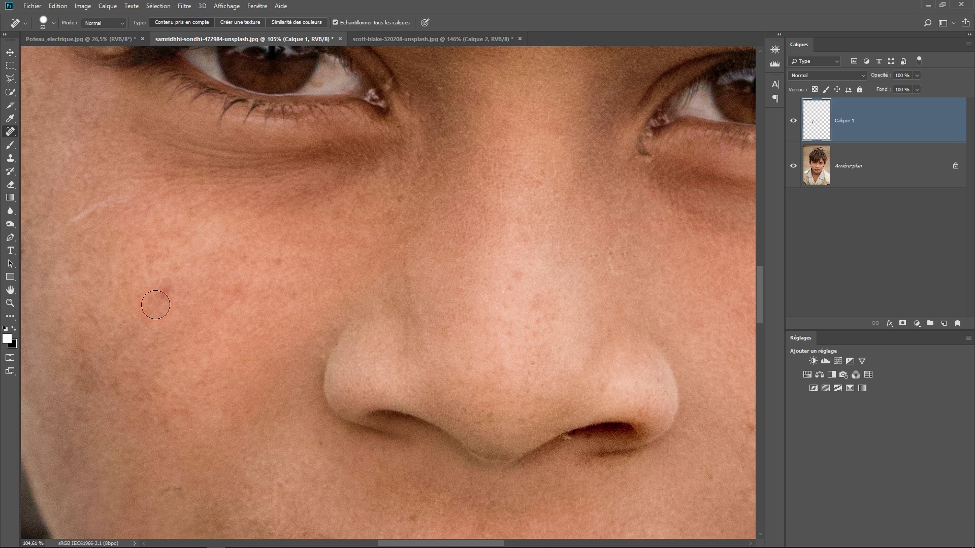
# - Set the healing type to Contenu pris en compte and heal the reddish mole and the remaining scar on the cheek
pyautogui.click(159, 291)
pyautogui.scroll(-3, 281, 296)
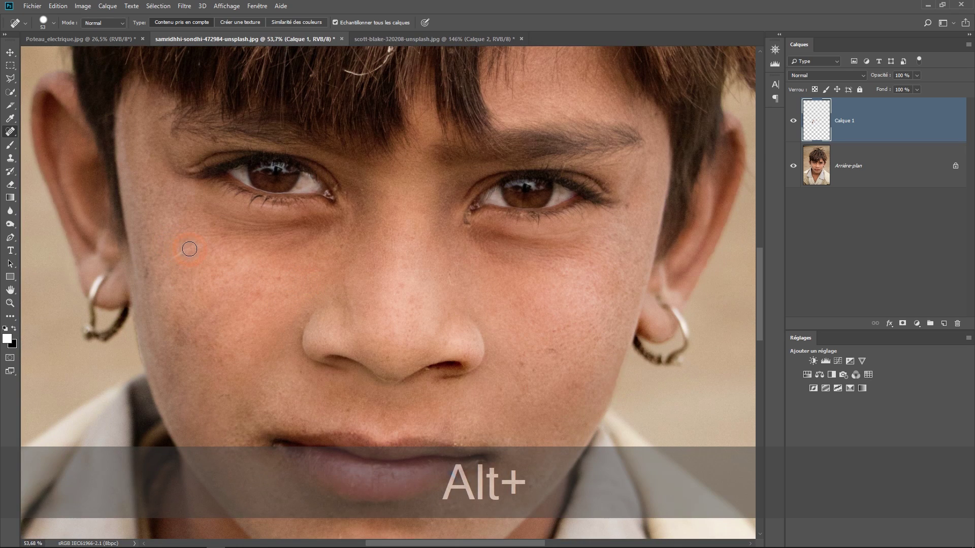
pyautogui.moveTo(191, 248); pyautogui.dragTo(171, 265)
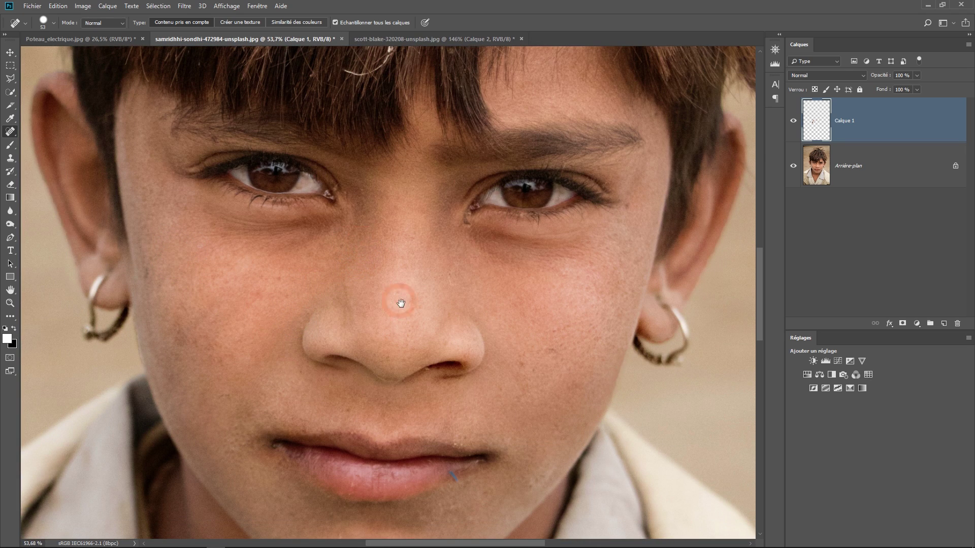
# - Reduce the brush size to 30 px and paint out the small blue mark at the edge of the lower lip
pyautogui.moveTo(400, 301); pyautogui.dragTo(343, 146)
pyautogui.keyDown('ctrl'); pyautogui.keyDown('alt'); pyautogui.click(398, 328); pyautogui.keyUp('alt'); pyautogui.keyUp('ctrl')
pyautogui.keyDown('ctrl'); pyautogui.keyDown('alt'); pyautogui.click(398, 328); pyautogui.keyUp('alt'); pyautogui.keyUp('ctrl')
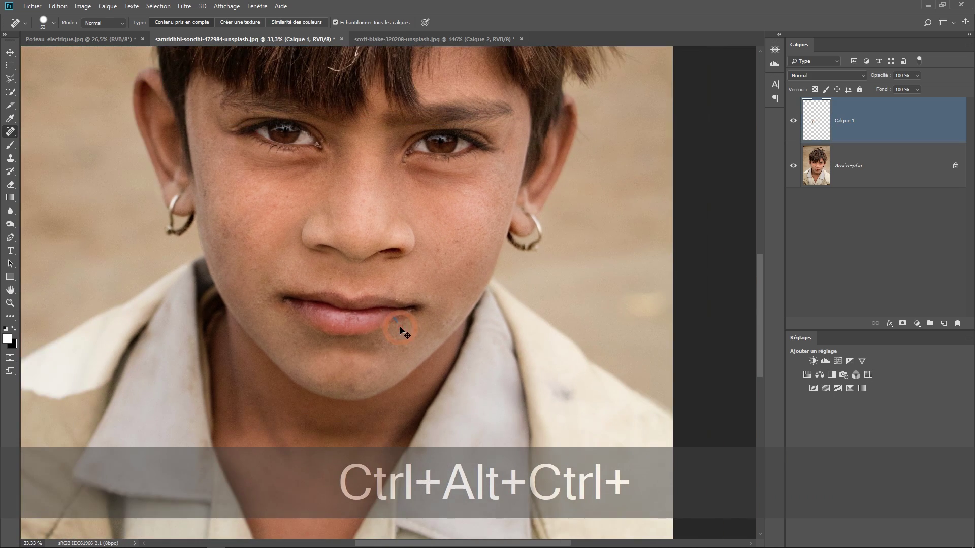
pyautogui.keyDown('ctrl'); pyautogui.click(399, 327); pyautogui.keyUp('ctrl')
pyautogui.keyDown('ctrl'); pyautogui.click(398, 327); pyautogui.keyUp('ctrl')
pyautogui.keyDown('ctrl'); pyautogui.click(398, 326); pyautogui.keyUp('ctrl')
pyautogui.keyDown('ctrl'); pyautogui.click(398, 326); pyautogui.keyUp('ctrl')
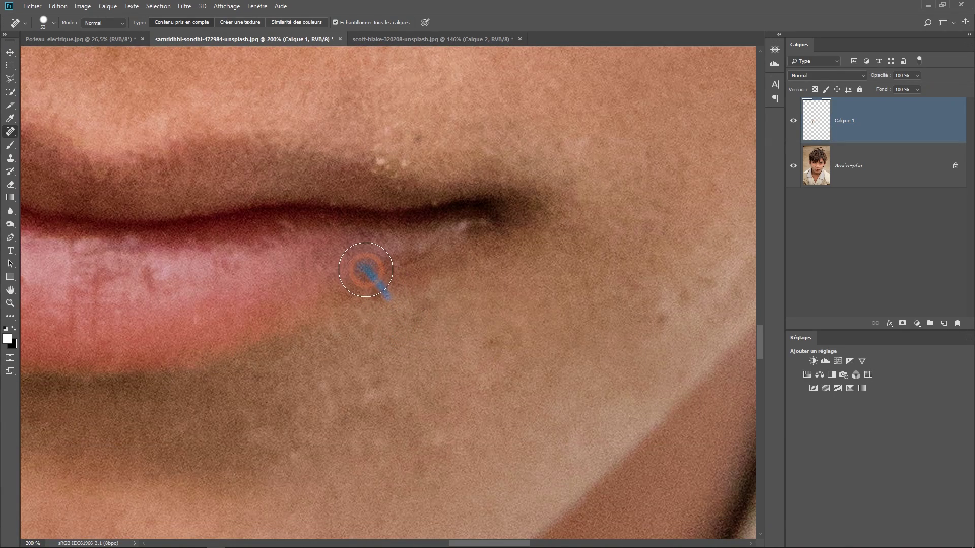
pyautogui.keyDown('alt'); pyautogui.rightClick(362, 269); pyautogui.keyUp('alt')
pyautogui.keyDown('alt'); pyautogui.rightClick(358, 267); pyautogui.keyUp('alt')
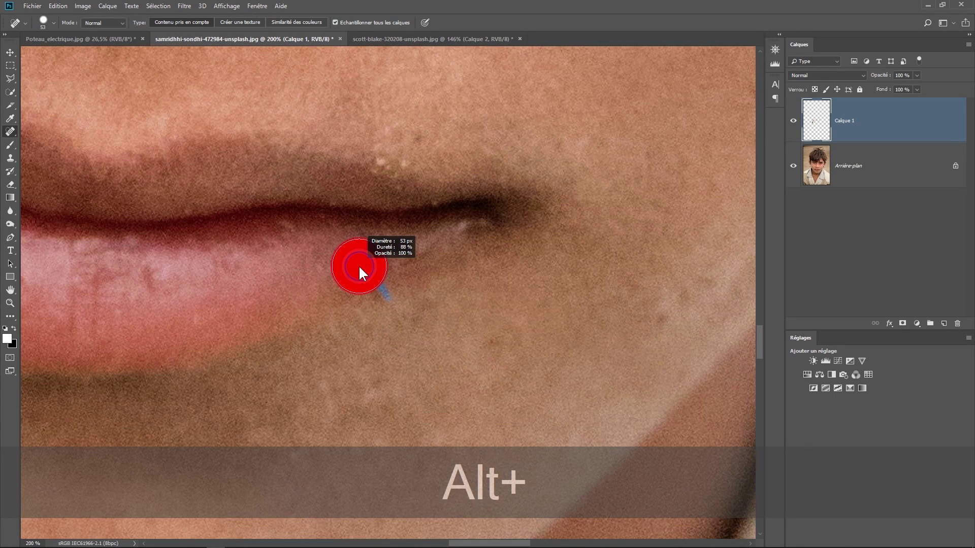
pyautogui.moveTo(359, 265); pyautogui.dragTo(386, 297)
# - Enlarge the brush and try Similarité des couleurs on the upper part of the white thread in the fringe, undoing each stroke
pyautogui.scroll(-5, 477, 352)
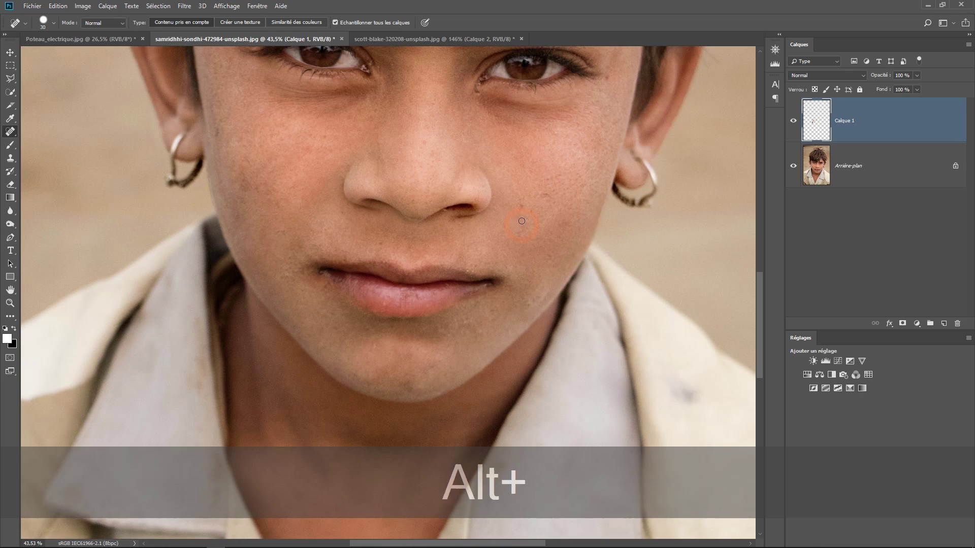
pyautogui.moveTo(498, 203); pyautogui.dragTo(438, 303)
pyautogui.moveTo(411, 212); pyautogui.dragTo(410, 385)
pyautogui.scroll(3, 411, 291)
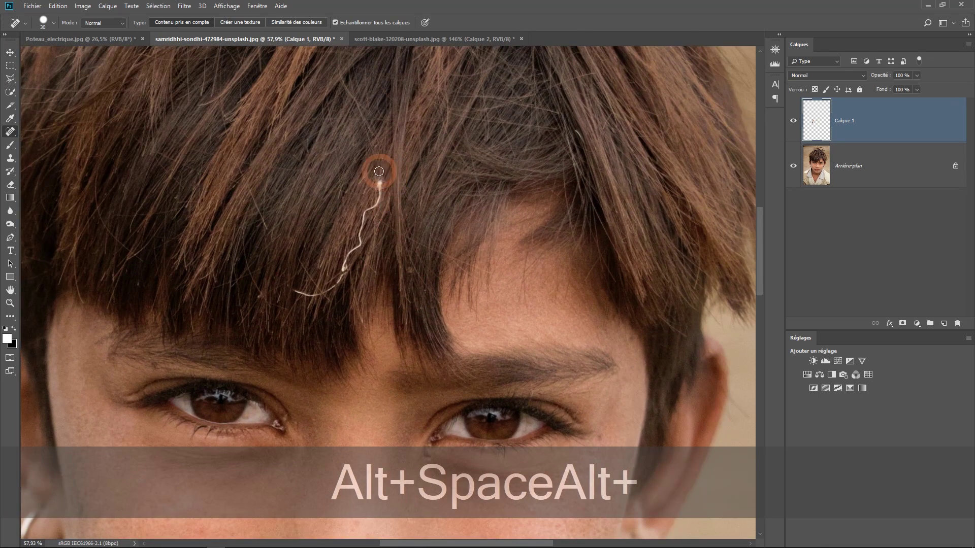
pyautogui.scroll(3, 376, 254)
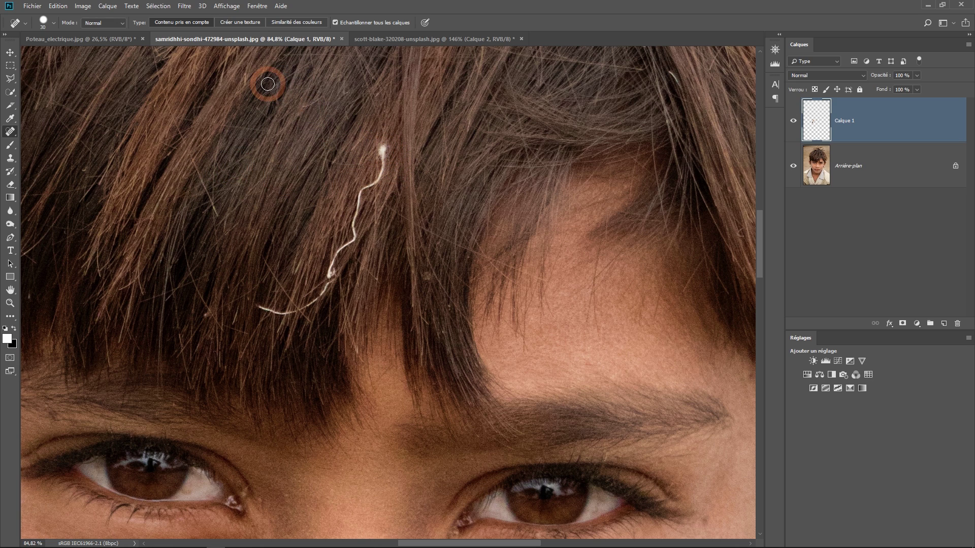
pyautogui.click(292, 23)
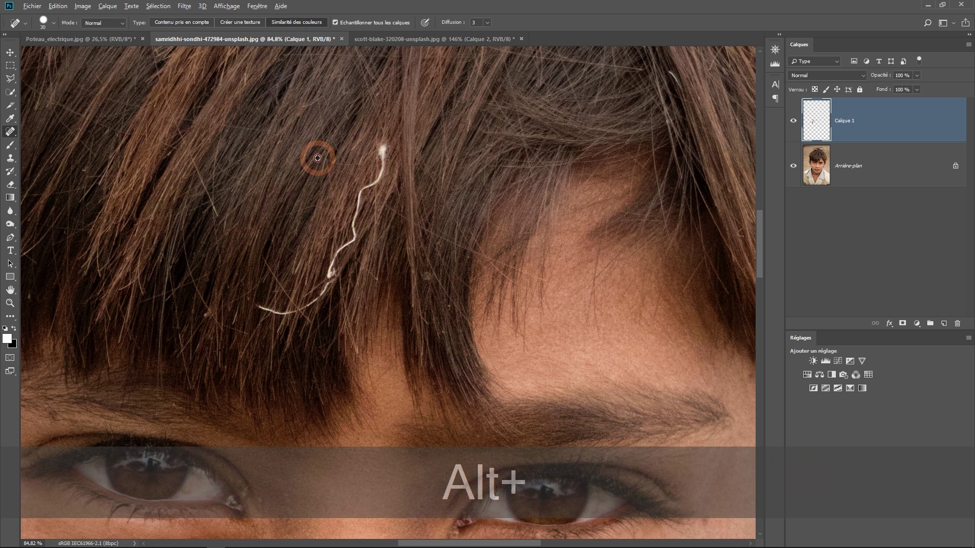
pyautogui.keyDown('alt'); pyautogui.rightClick(316, 158); pyautogui.keyUp('alt')
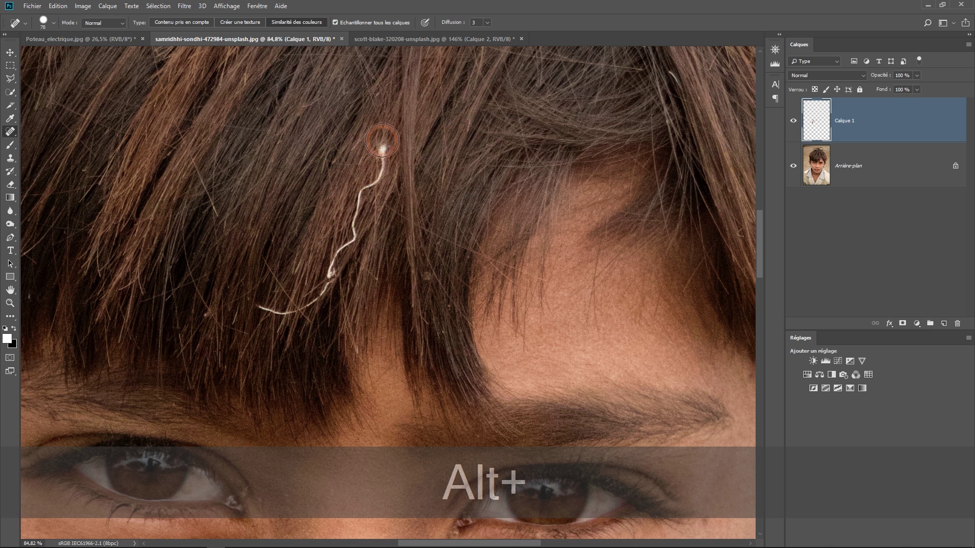
pyautogui.moveTo(380, 141)
pyautogui.mouseDown()
pyautogui.moveTo(319, 294)
pyautogui.moveTo(290, 310)
pyautogui.moveTo(248, 306)
pyautogui.mouseUp()
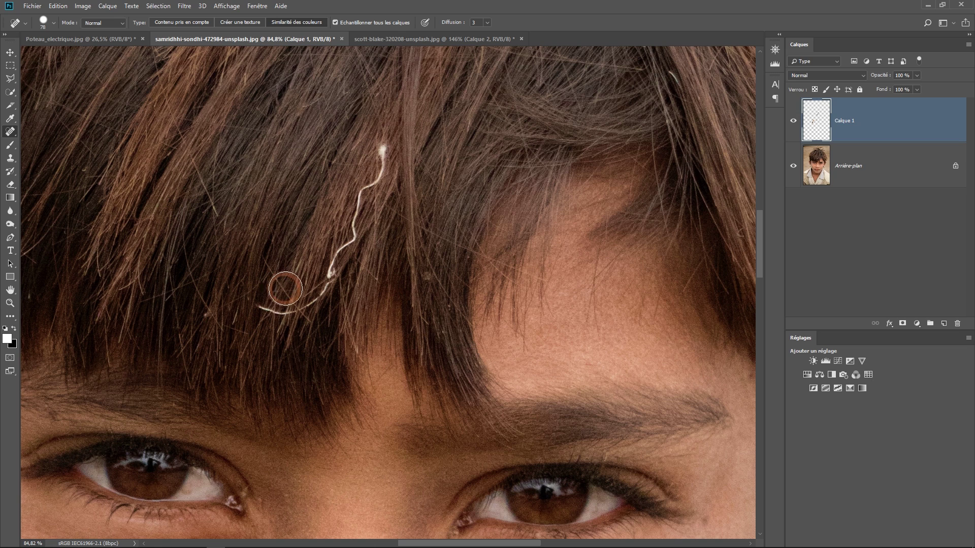
pyautogui.moveTo(382, 147)
pyautogui.mouseDown()
pyautogui.moveTo(380, 172)
pyautogui.moveTo(355, 211)
pyautogui.mouseUp()
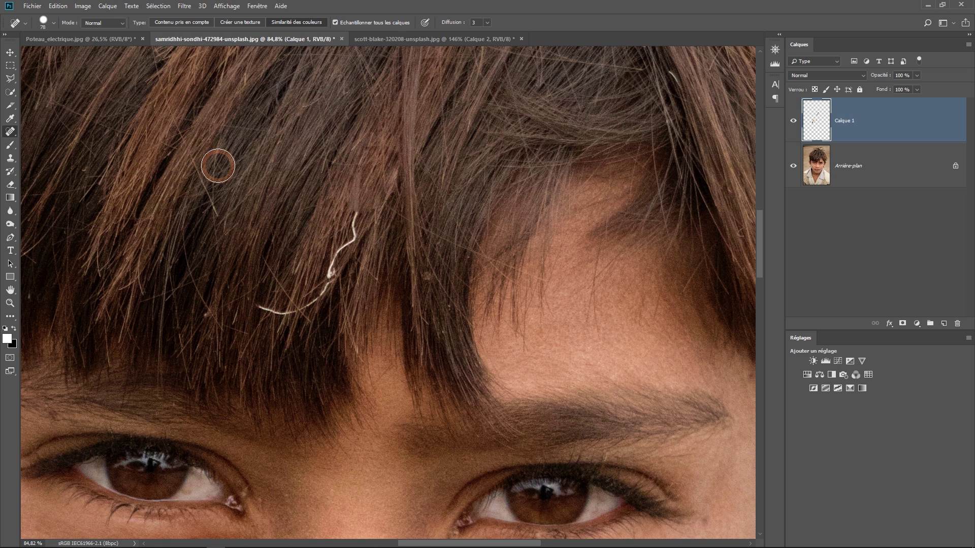
pyautogui.hotkey('ctrl', 'z')
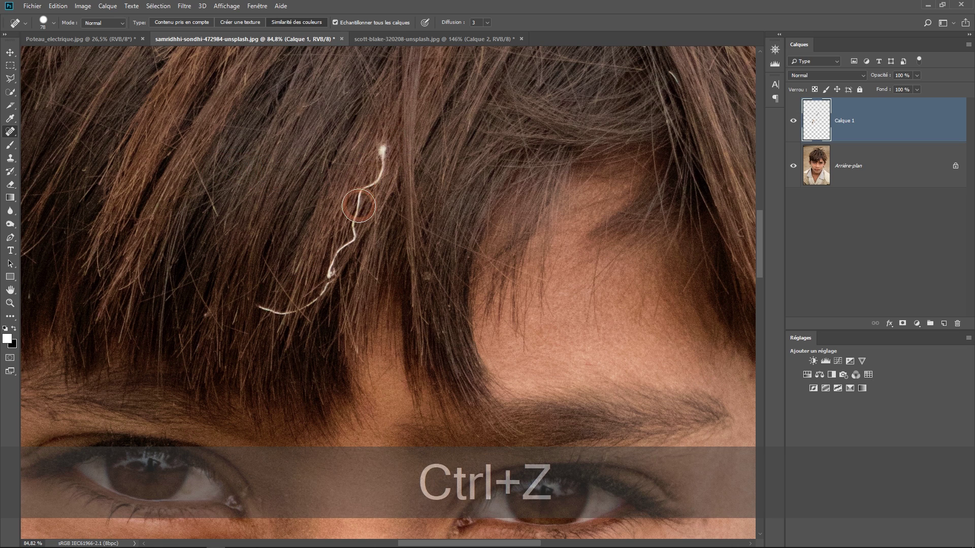
pyautogui.moveTo(350, 238); pyautogui.dragTo(381, 150)
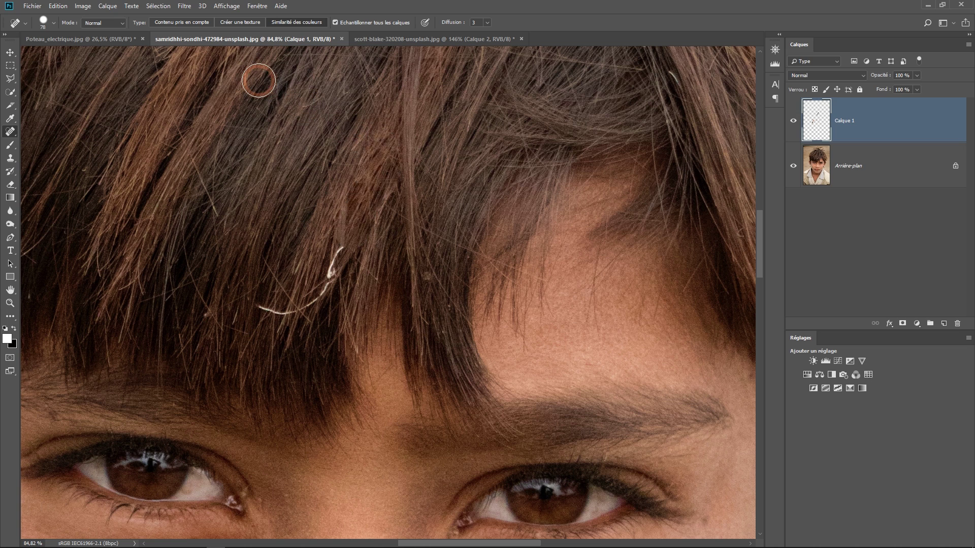
pyautogui.hotkey('ctrl', 'z')
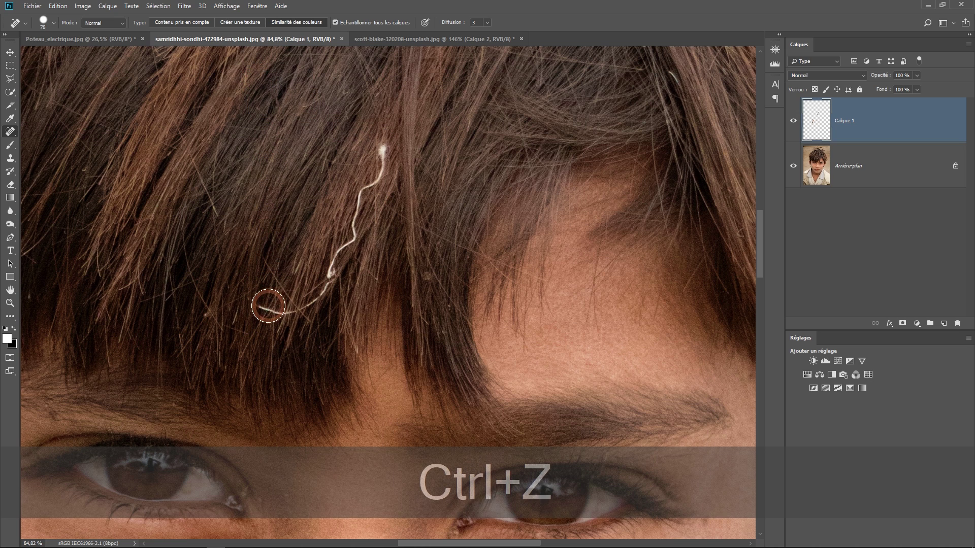
# - Try covering the whole white thread in one Similarité des couleurs stroke, examine the hair texture, and undo it
pyautogui.moveTo(265, 300)
pyautogui.mouseDown()
pyautogui.moveTo(329, 266)
pyautogui.moveTo(357, 225)
pyautogui.moveTo(384, 145)
pyautogui.moveTo(344, 217)
pyautogui.moveTo(335, 269)
pyautogui.moveTo(304, 297)
pyautogui.moveTo(271, 306)
pyautogui.moveTo(235, 276)
pyautogui.mouseUp()
pyautogui.hotkey('ctrl', 'z')
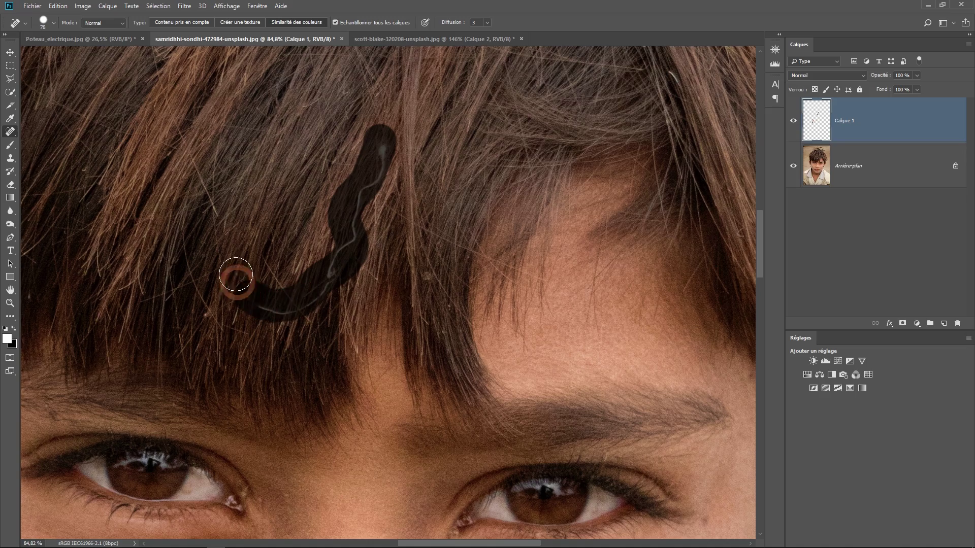
pyautogui.keyDown('alt'); pyautogui.scroll(-3, 386, 257); pyautogui.keyUp('alt')
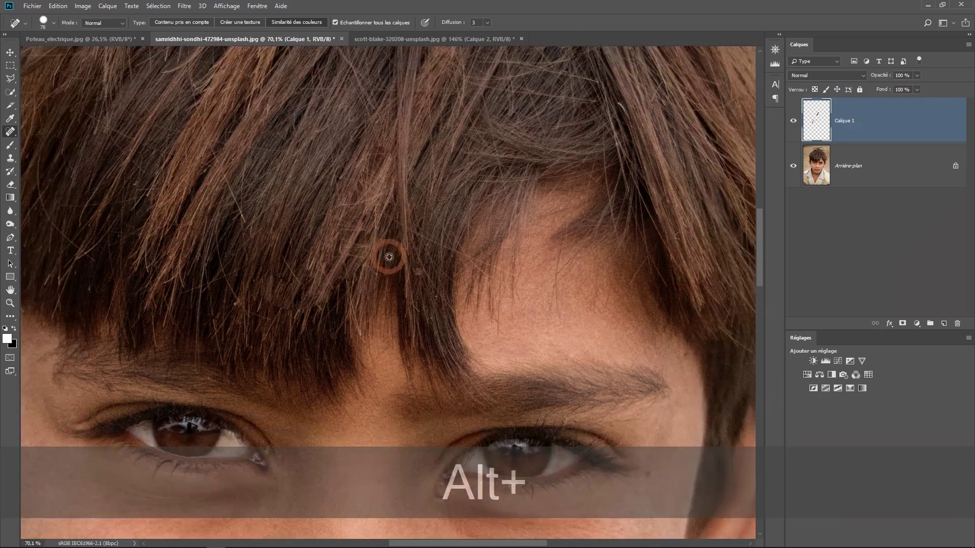
pyautogui.keyDown('alt'); pyautogui.scroll(-4, 418, 271); pyautogui.keyUp('alt')
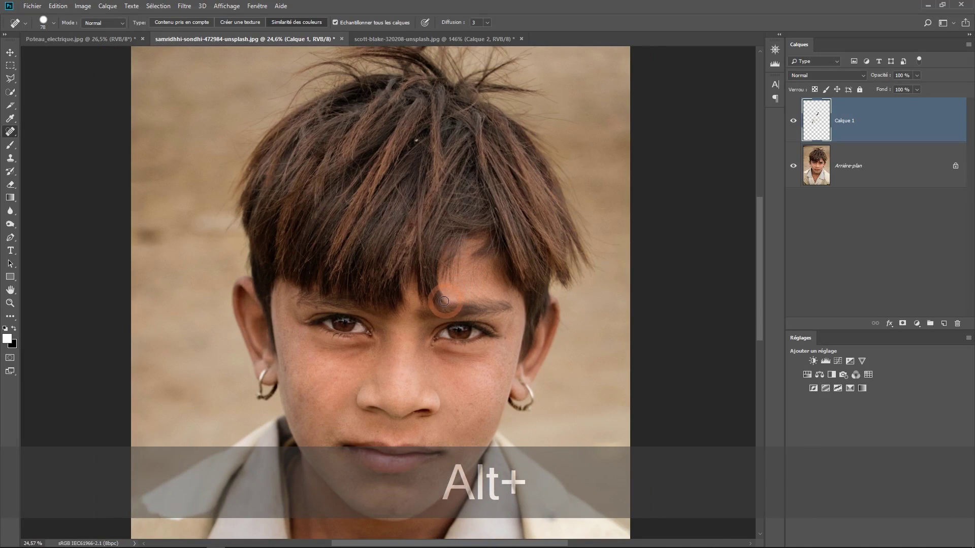
pyautogui.keyDown('alt'); pyautogui.scroll(3, 441, 301); pyautogui.keyUp('alt')
pyautogui.scroll(3, 431, 276)
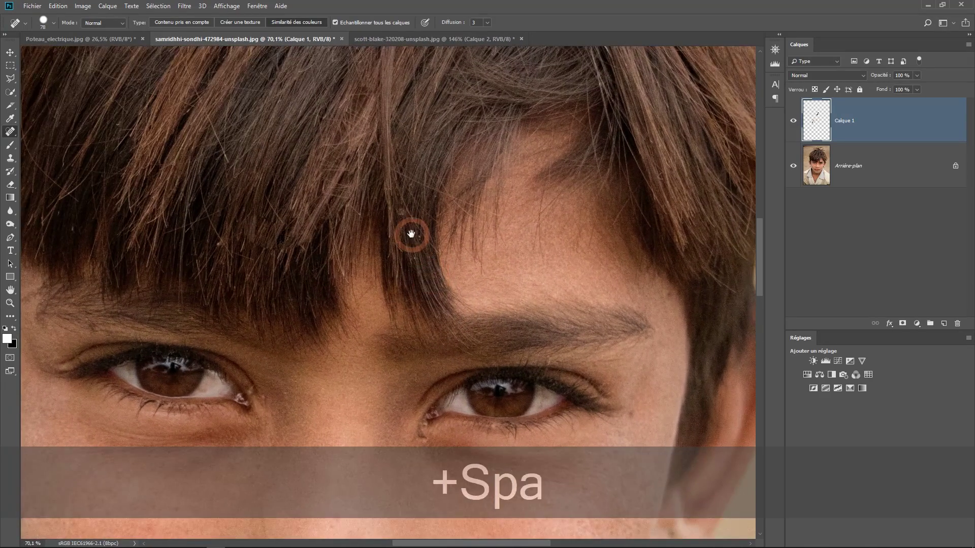
pyautogui.moveTo(410, 233); pyautogui.dragTo(450, 338)
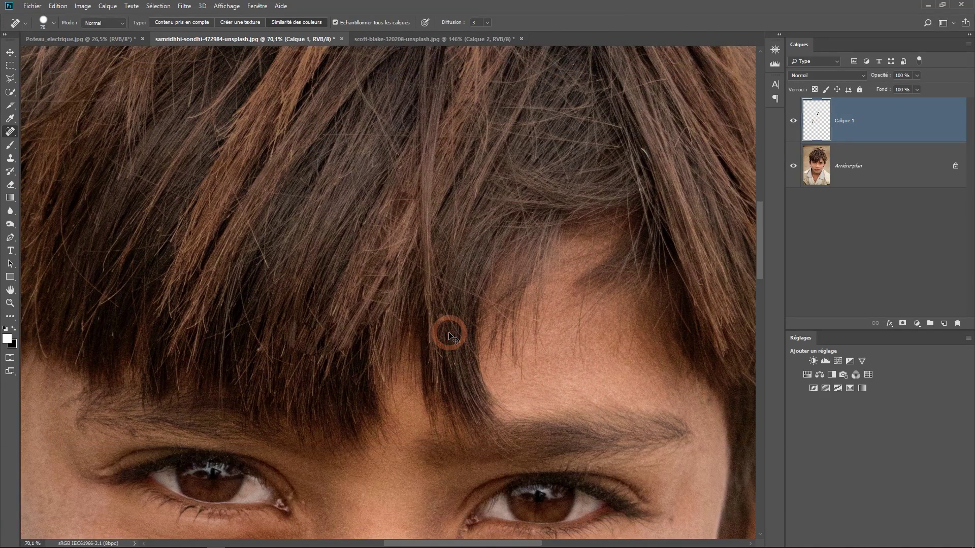
pyautogui.hotkey('ctrl', 'z')
# - Set the healing type to Contenu pris en compte and try it on the white thread with the large brush, undoing each stroke
pyautogui.click(179, 24)
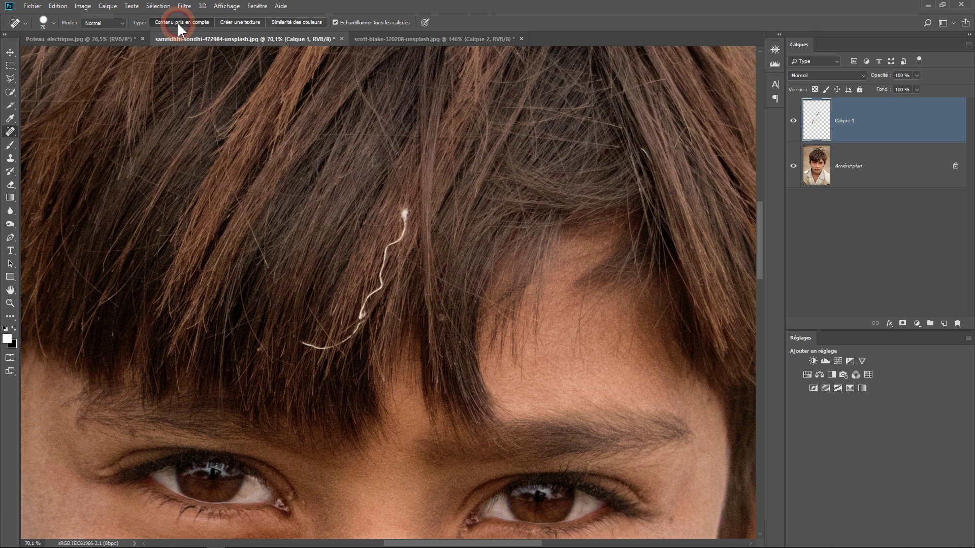
pyautogui.moveTo(406, 210)
pyautogui.mouseDown()
pyautogui.moveTo(361, 318)
pyautogui.moveTo(331, 342)
pyautogui.moveTo(293, 334)
pyautogui.mouseUp()
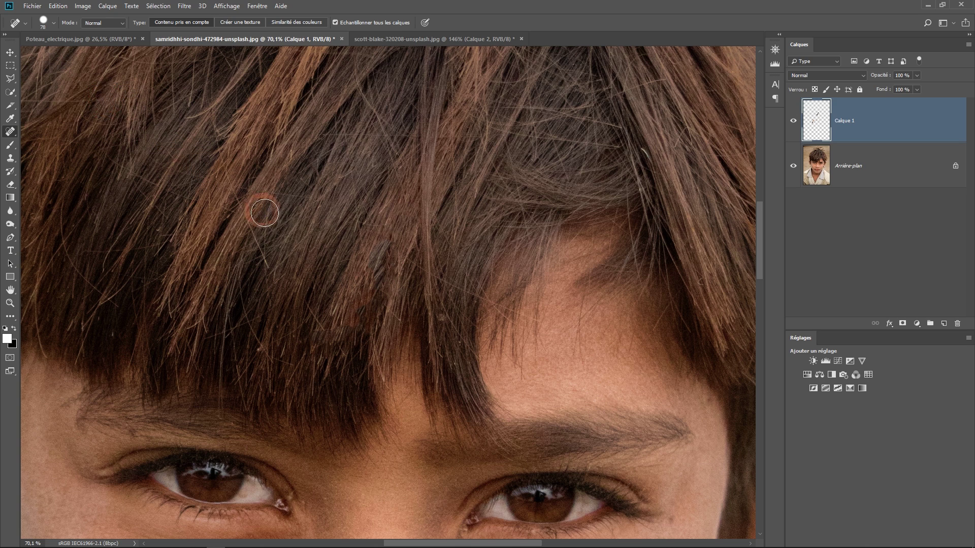
pyautogui.hotkey('ctrl', 'z')
pyautogui.moveTo(398, 212)
pyautogui.mouseDown()
pyautogui.moveTo(381, 276)
pyautogui.moveTo(358, 309)
pyautogui.moveTo(330, 340)
pyautogui.moveTo(300, 345)
pyautogui.moveTo(341, 326)
pyautogui.moveTo(385, 277)
pyautogui.moveTo(405, 201)
pyautogui.mouseUp()
pyautogui.hotkey('ctrl', 'z')
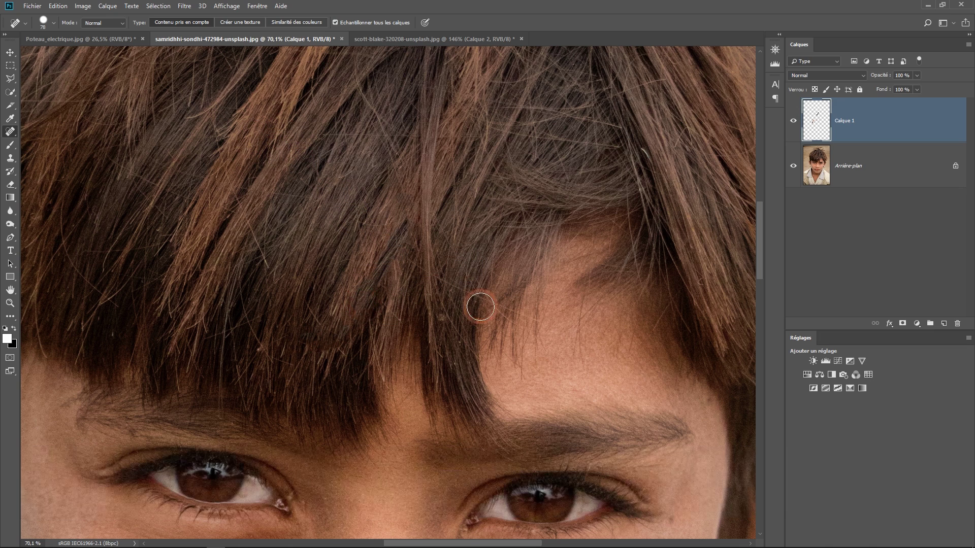
pyautogui.hotkey('ctrl', 'z')
# - Reduce the brush size to 43 px and paint over the whole white thread in the fringe using Contenu pris en compte
pyautogui.keyDown('alt'); pyautogui.rightClick(366, 229); pyautogui.keyUp('alt')
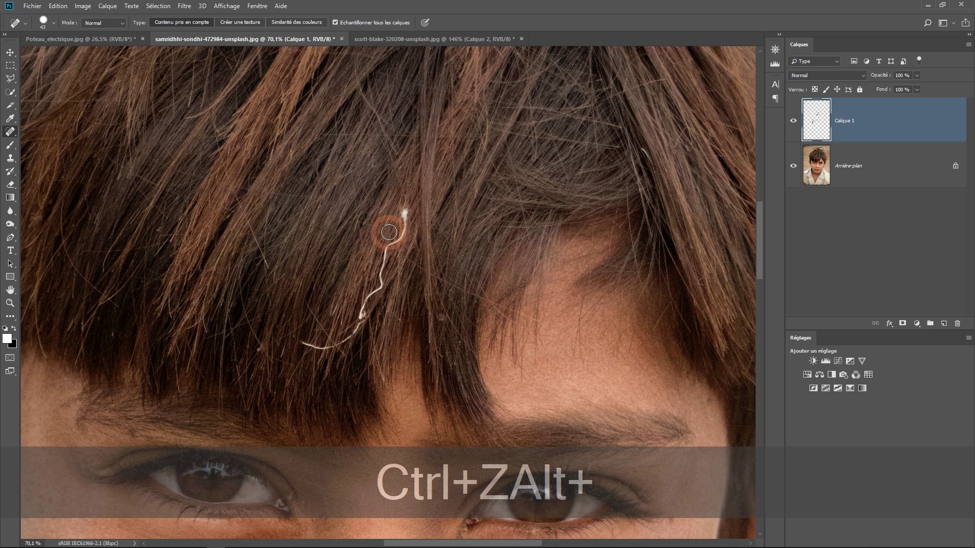
pyautogui.moveTo(402, 209)
pyautogui.mouseDown()
pyautogui.moveTo(352, 336)
pyautogui.moveTo(302, 347)
pyautogui.moveTo(282, 302)
pyautogui.mouseUp()
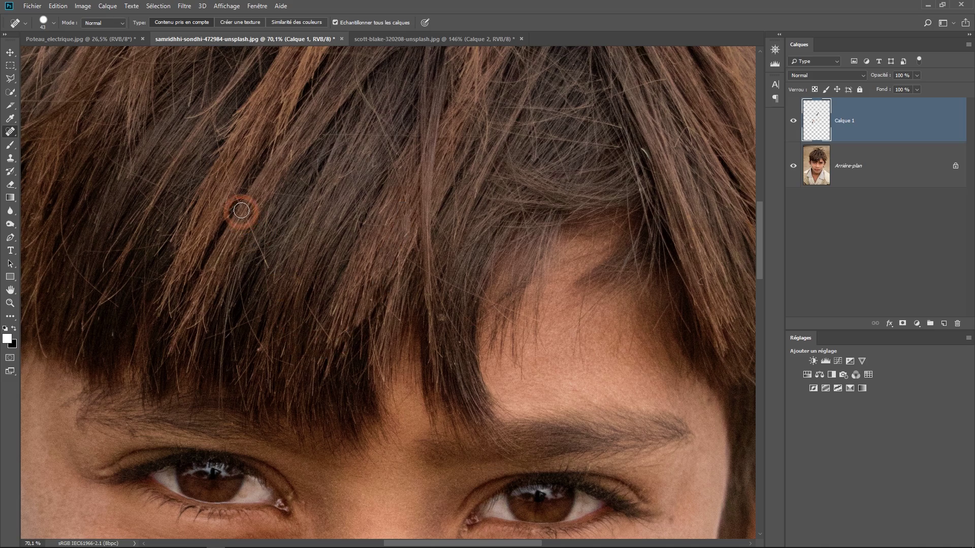
pyautogui.keyDown('alt'); pyautogui.scroll(-4, 277, 185); pyautogui.keyUp('alt')
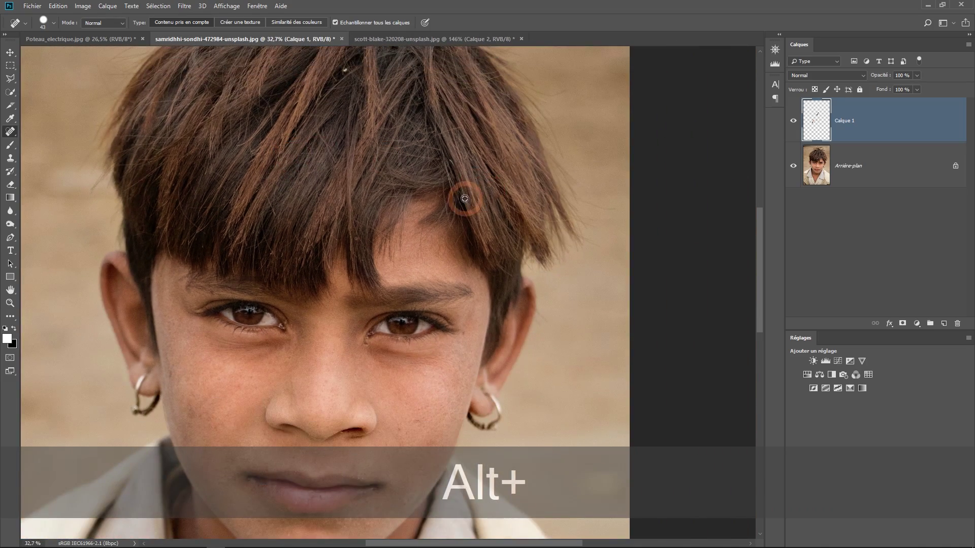
pyautogui.keyDown('alt'); pyautogui.scroll(-1, 464, 198); pyautogui.keyUp('alt')
pyautogui.keyDown('alt'); pyautogui.scroll(1, 373, 113); pyautogui.keyUp('alt')
pyautogui.moveTo(373, 113); pyautogui.dragTo(365, 234)
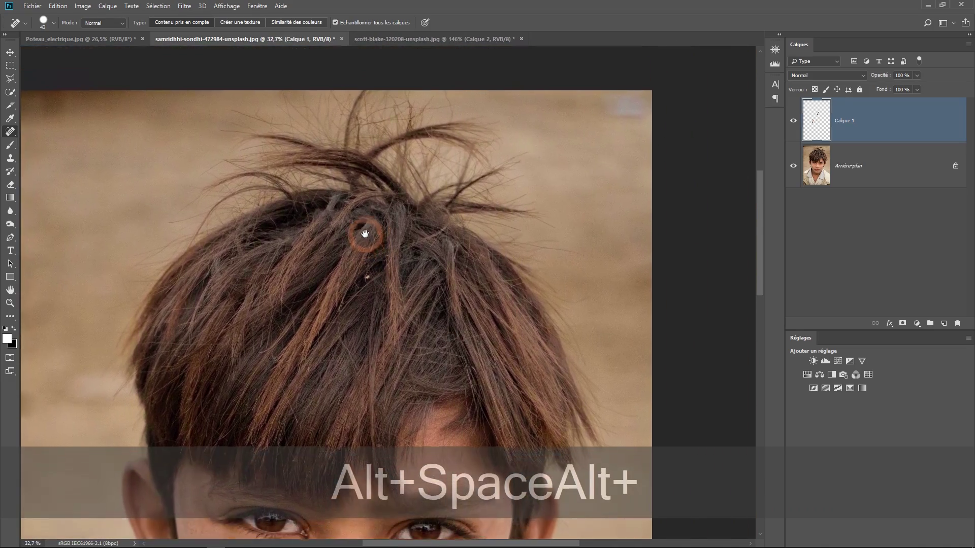
# - Paint out the small speck in the hair near the top of the head and check the rest of the portrait
pyautogui.keyDown('alt'); pyautogui.scroll(4, 365, 233); pyautogui.keyUp('alt')
pyautogui.moveTo(391, 316); pyautogui.dragTo(396, 339)
pyautogui.click(373, 377)
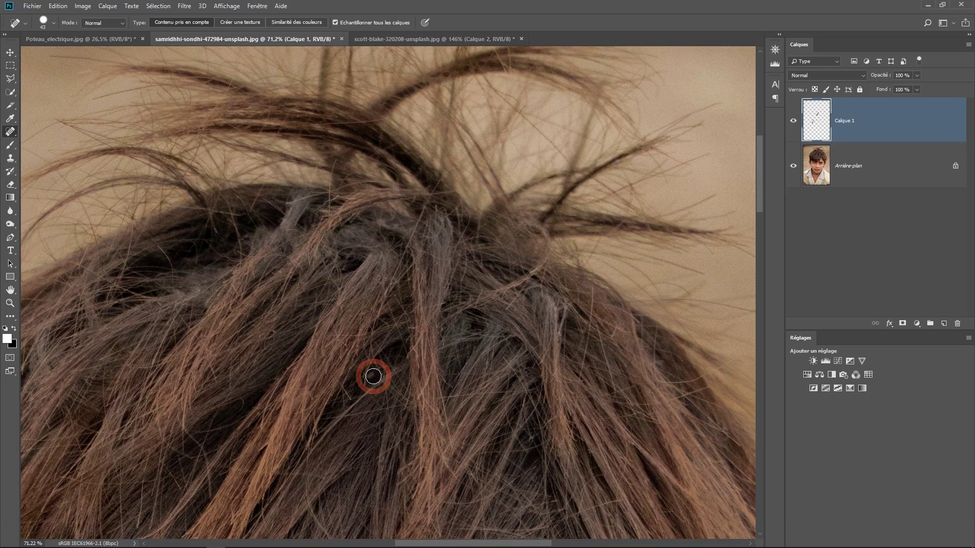
pyautogui.moveTo(457, 295); pyautogui.dragTo(402, 70)
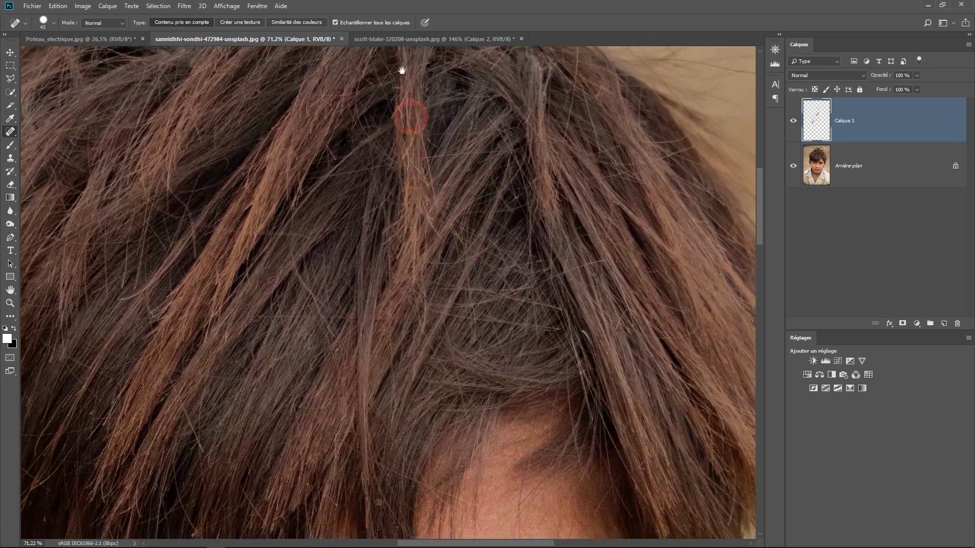
pyautogui.moveTo(402, 386); pyautogui.dragTo(407, 91)
pyautogui.moveTo(323, 259); pyautogui.dragTo(344, 133)
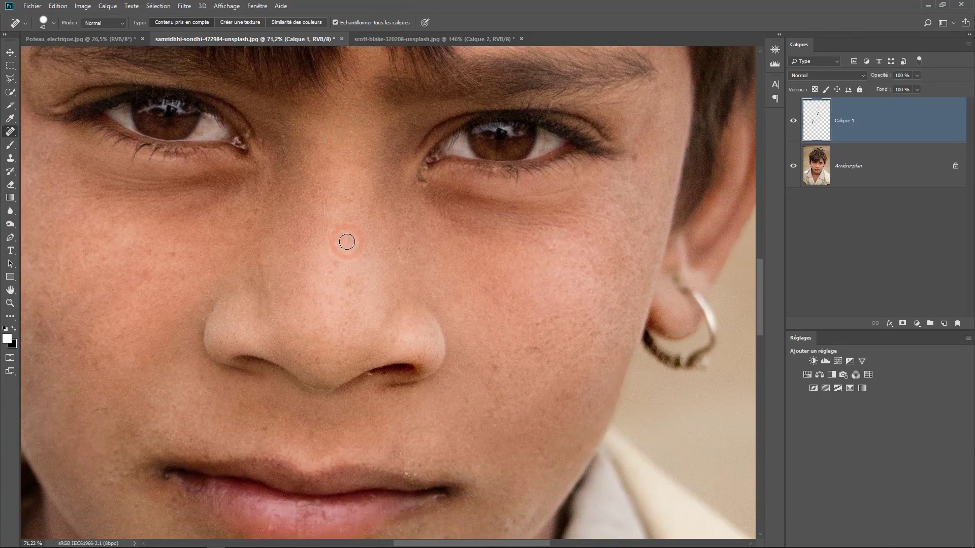
pyautogui.keyDown('alt'); pyautogui.scroll(-5, 351, 234); pyautogui.keyUp('alt')
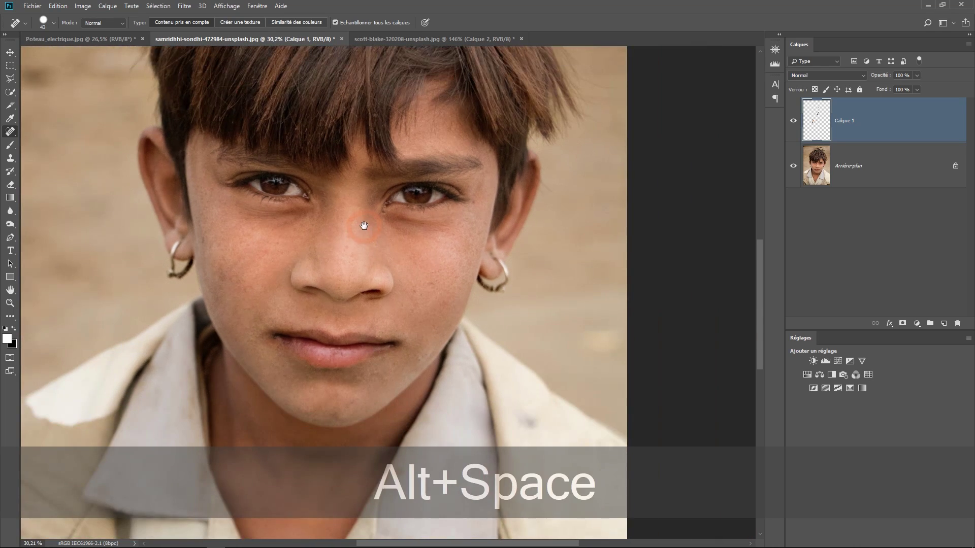
# - Switch to Poteau_electrique.jpg and paint out the overhead cables on a new layer with a 202 px Contenu pris en compte brush
pyautogui.click(79, 39)
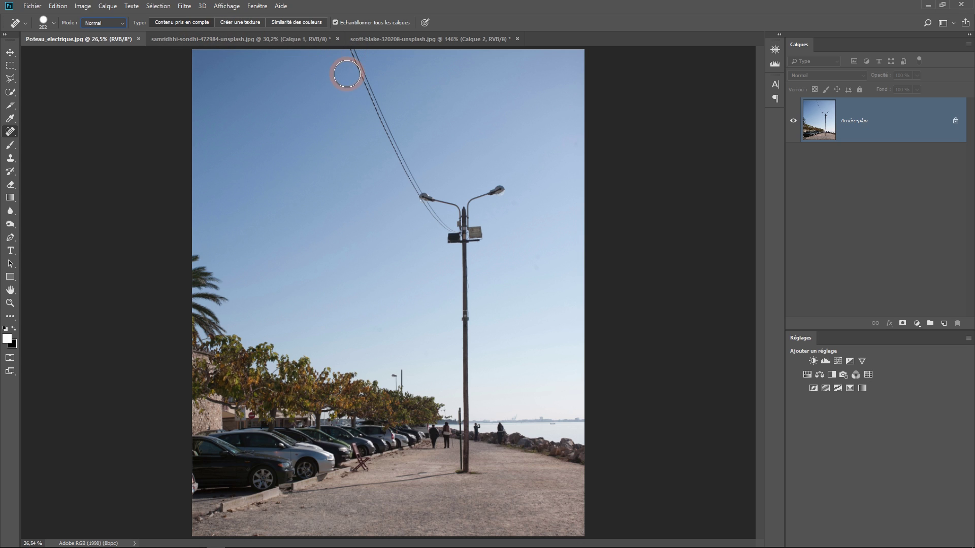
pyautogui.click(944, 323)
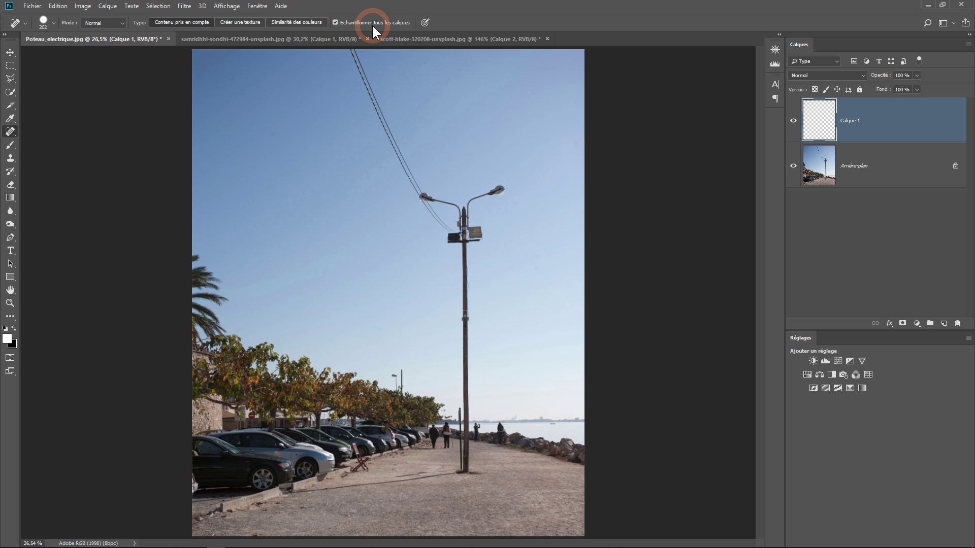
pyautogui.moveTo(353, 52); pyautogui.dragTo(441, 227)
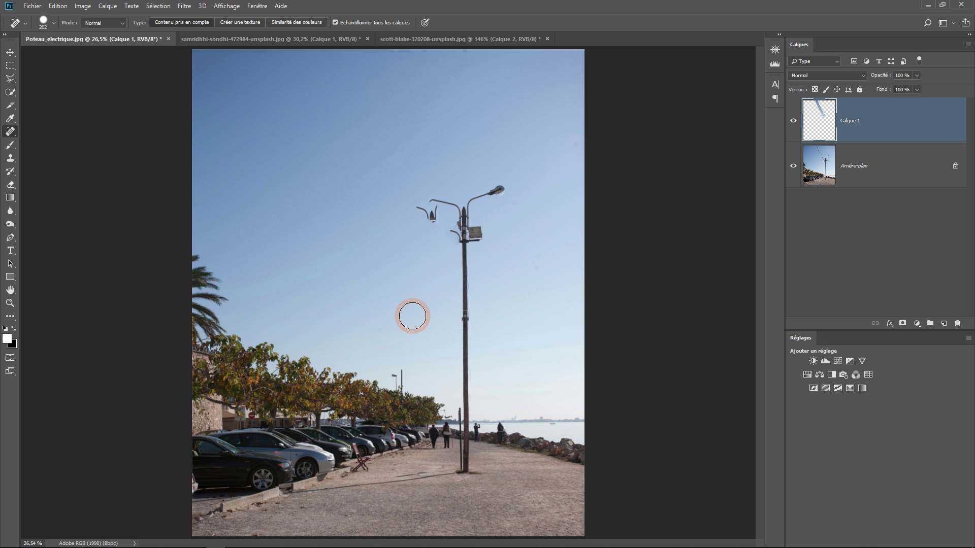
# - Reduce the brush to 96 px and paint over the stray lamp fragment and the left lamp arm beside the pole top
pyautogui.scroll(6, 436, 279)
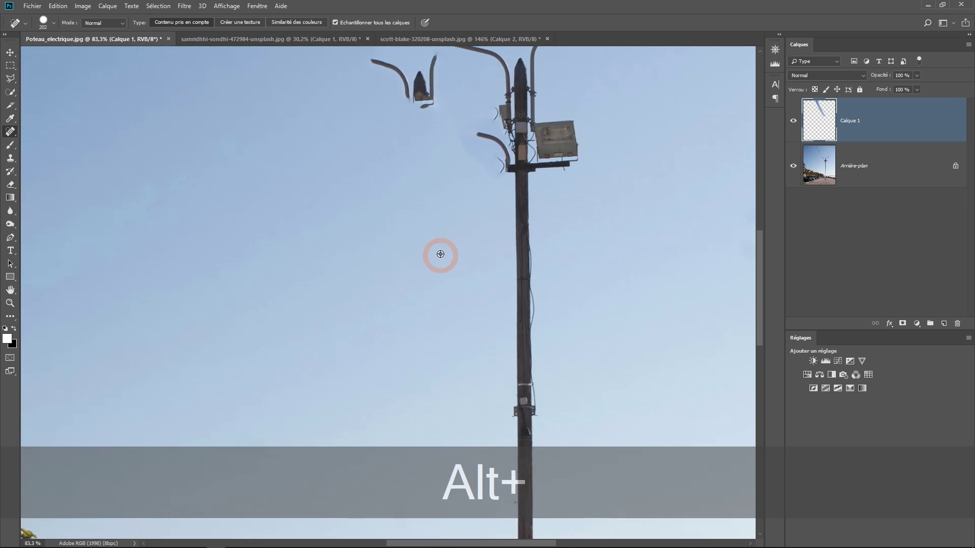
pyautogui.moveTo(428, 205); pyautogui.dragTo(413, 338)
pyautogui.moveTo(407, 277); pyautogui.dragTo(382, 285)
pyautogui.moveTo(407, 242)
pyautogui.mouseDown()
pyautogui.moveTo(414, 203)
pyautogui.moveTo(362, 201)
pyautogui.moveTo(402, 246)
pyautogui.mouseUp()
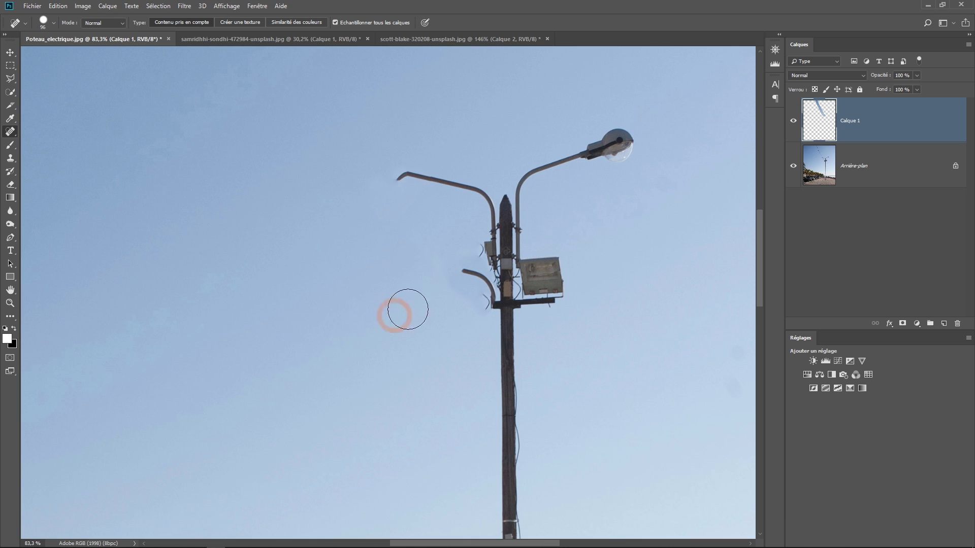
pyautogui.moveTo(397, 171)
pyautogui.mouseDown()
pyautogui.moveTo(449, 179)
pyautogui.moveTo(482, 208)
pyautogui.moveTo(475, 290)
pyautogui.mouseUp()
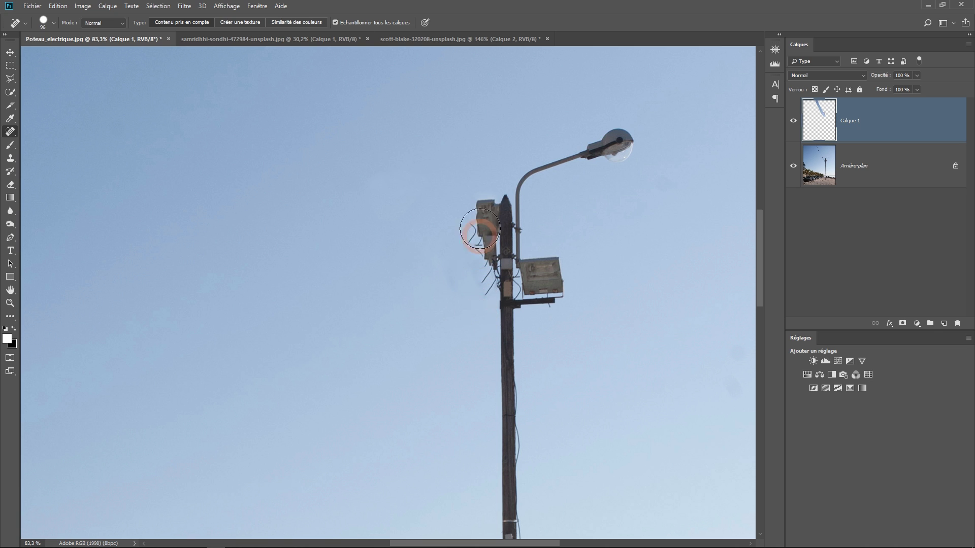
pyautogui.moveTo(484, 280)
pyautogui.mouseDown()
pyautogui.moveTo(480, 303)
pyautogui.moveTo(474, 182)
pyautogui.moveTo(489, 280)
pyautogui.moveTo(474, 311)
pyautogui.mouseUp()
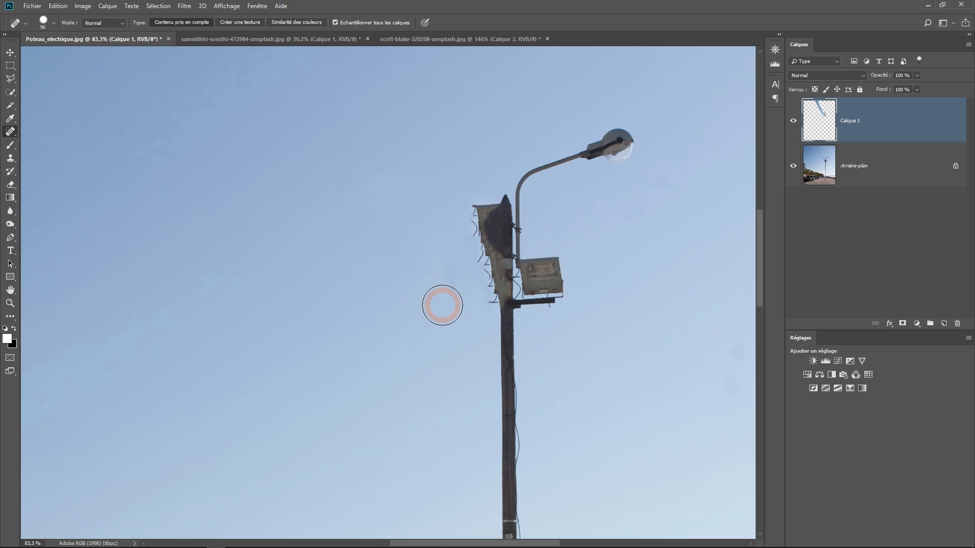
# - Cancel defining a healing source and repaint the leftover box and wire fragments along the left edge of the pole top
pyautogui.keyDown('alt'); pyautogui.click(439, 306); pyautogui.keyUp('alt')
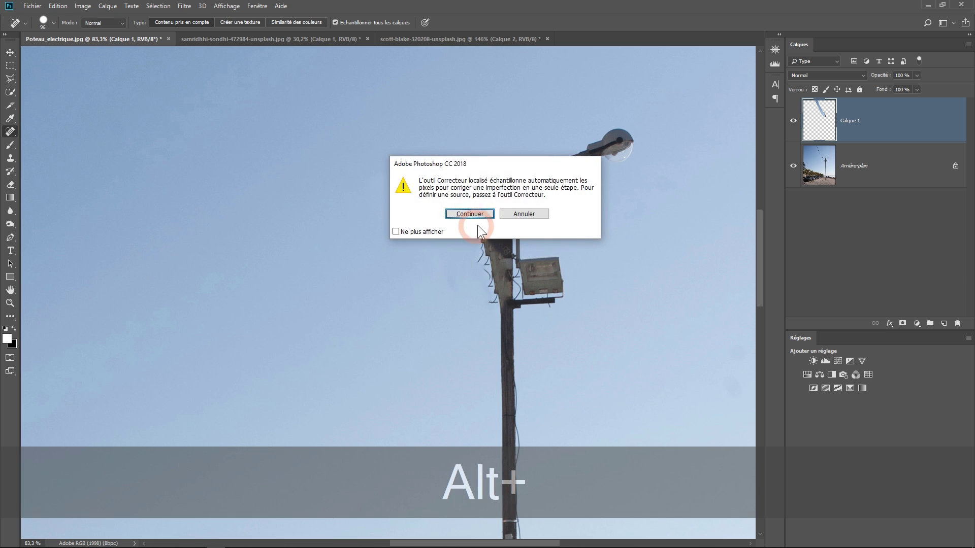
pyautogui.click(523, 214)
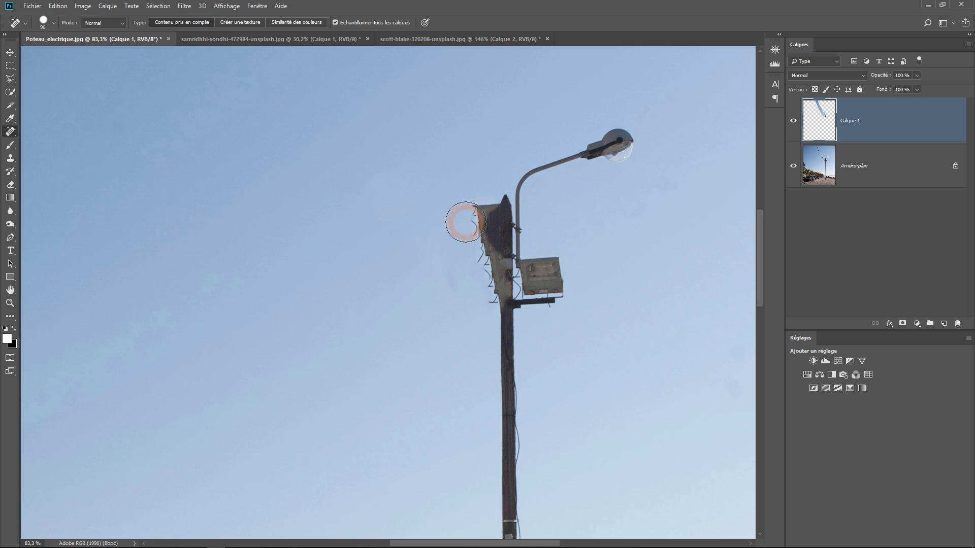
pyautogui.moveTo(482, 206)
pyautogui.mouseDown()
pyautogui.moveTo(478, 296)
pyautogui.moveTo(466, 312)
pyautogui.mouseUp()
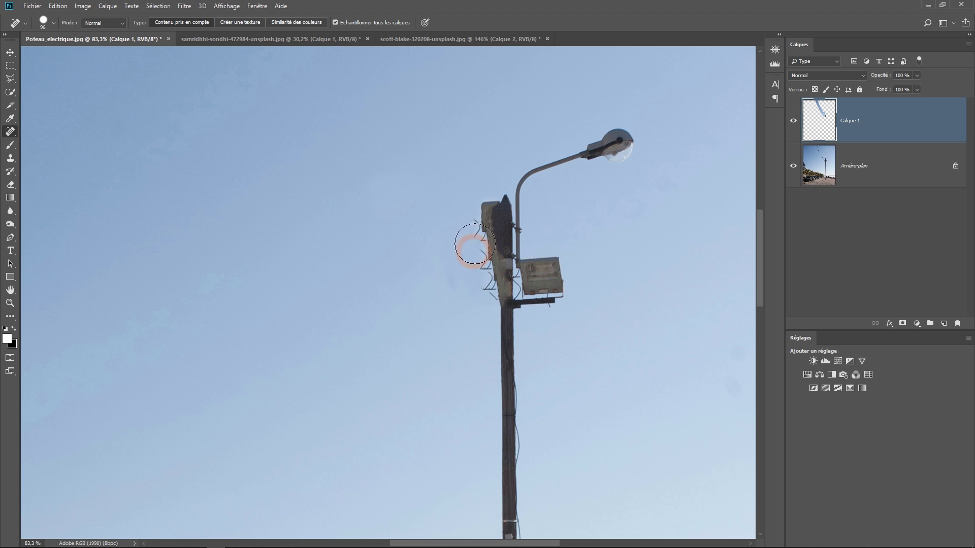
pyautogui.moveTo(476, 203); pyautogui.dragTo(463, 341)
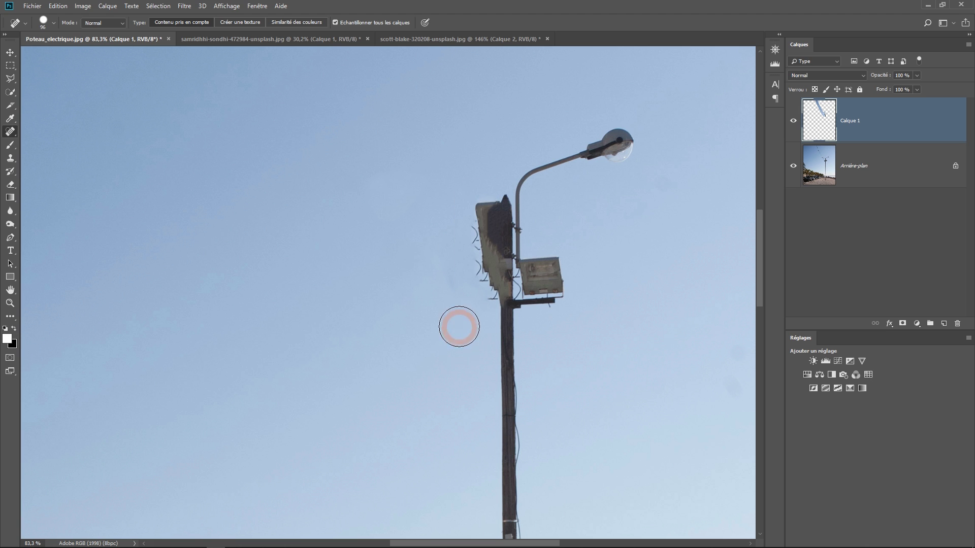
# - Paint over the remaining lamp and the upper length of the pole against the sky
pyautogui.moveTo(454, 302); pyautogui.dragTo(424, 181)
pyautogui.scroll(-4, 364, 240)
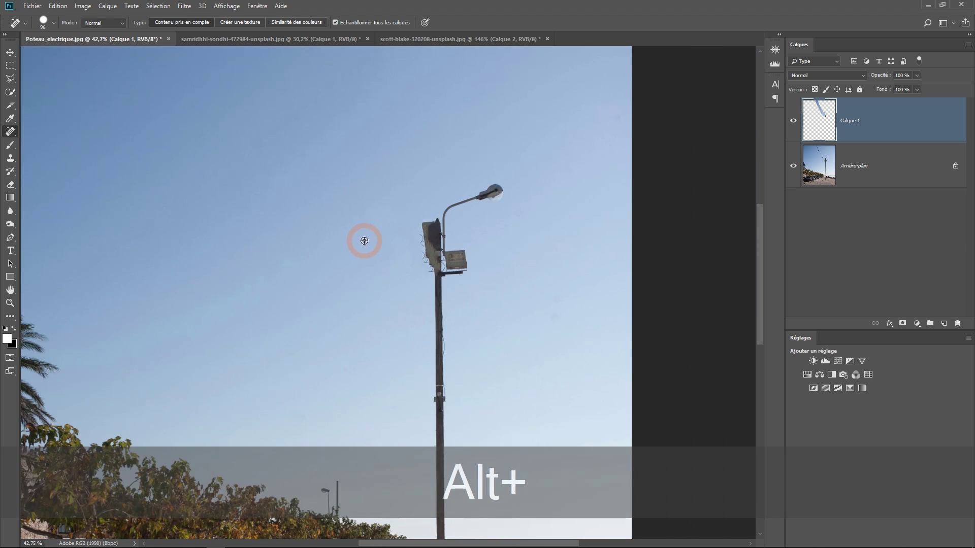
pyautogui.moveTo(497, 199)
pyautogui.mouseDown()
pyautogui.moveTo(460, 198)
pyautogui.moveTo(435, 250)
pyautogui.moveTo(464, 272)
pyautogui.moveTo(447, 224)
pyautogui.moveTo(444, 268)
pyautogui.moveTo(455, 276)
pyautogui.moveTo(447, 238)
pyautogui.moveTo(423, 258)
pyautogui.moveTo(437, 287)
pyautogui.moveTo(421, 232)
pyautogui.moveTo(436, 229)
pyautogui.moveTo(446, 360)
pyautogui.moveTo(439, 502)
pyautogui.mouseUp()
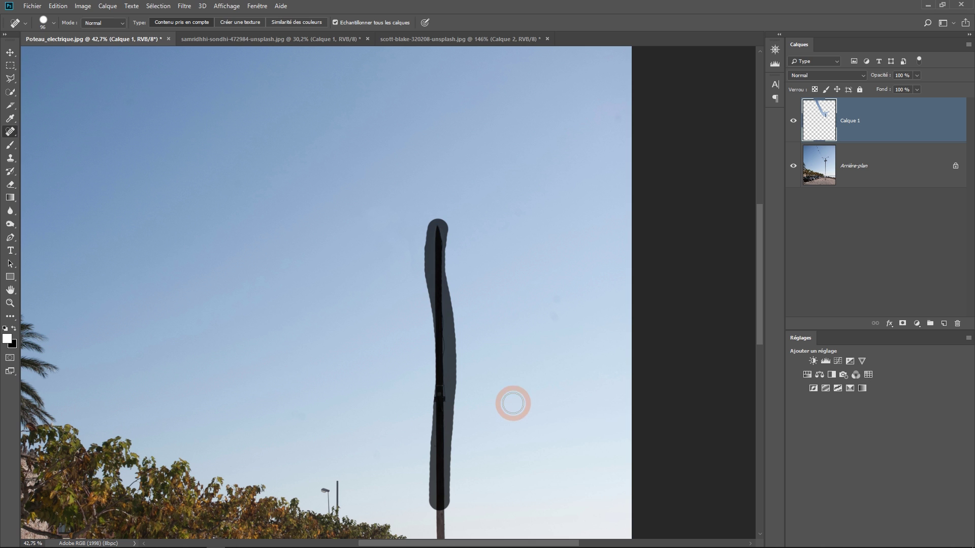
pyautogui.moveTo(434, 348); pyautogui.dragTo(439, 403)
# - Paint over the lower pole and the thin post beside it in straight strokes, and remove the grass tufts at their base
pyautogui.moveTo(498, 405)
pyautogui.mouseDown()
pyautogui.moveTo(466, 218)
pyautogui.moveTo(442, 144)
pyautogui.mouseUp()
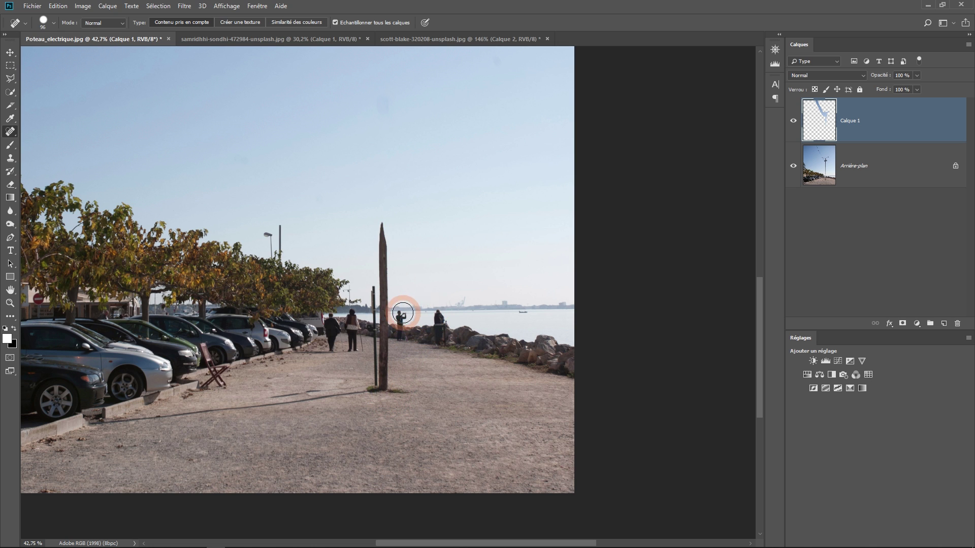
pyautogui.keyDown('alt'); pyautogui.scroll(2, 396, 307); pyautogui.keyUp('alt')
pyautogui.keyDown('alt'); pyautogui.scroll(1, 392, 316); pyautogui.keyUp('alt')
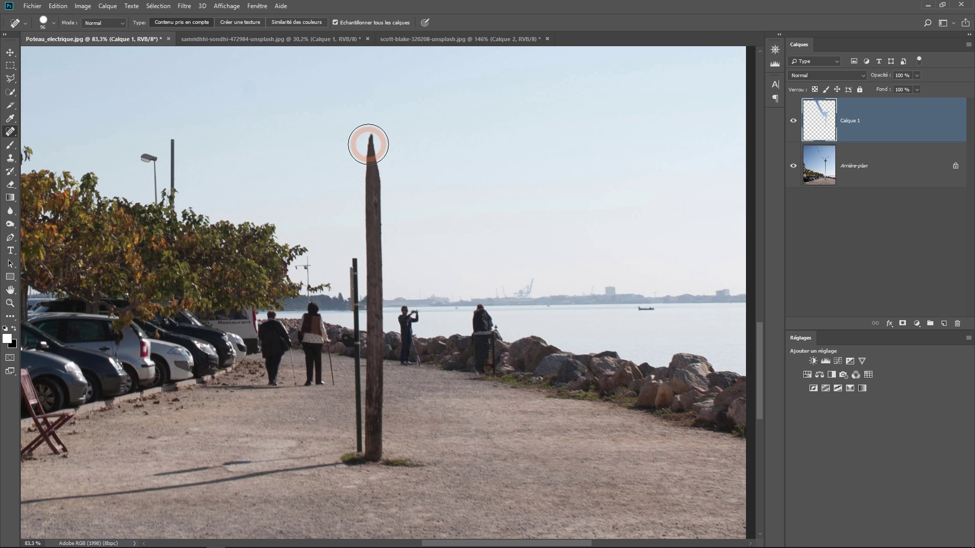
pyautogui.moveTo(370, 141)
pyautogui.mouseDown()
pyautogui.moveTo(370, 471)
pyautogui.moveTo(384, 467)
pyautogui.moveTo(373, 136)
pyautogui.mouseUp()
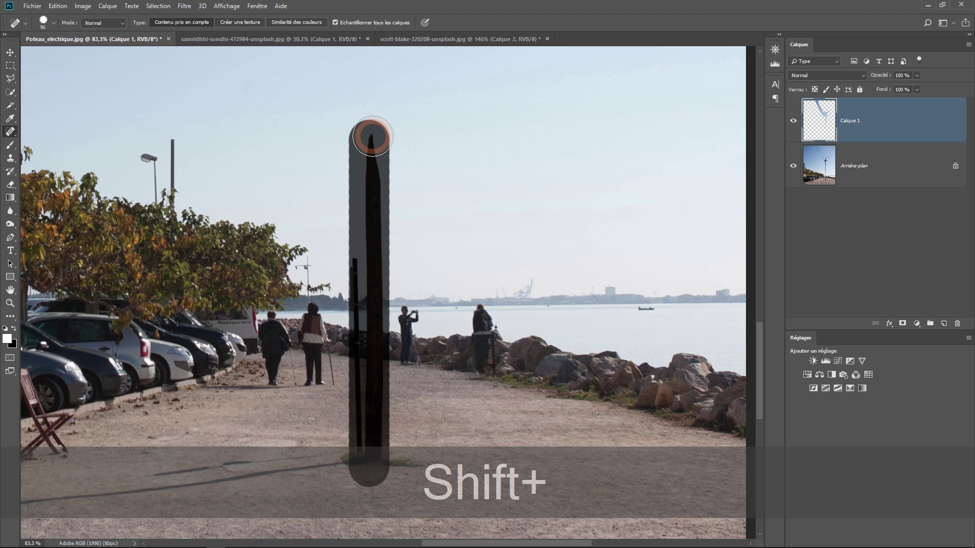
pyautogui.moveTo(370, 138); pyautogui.dragTo(356, 473)
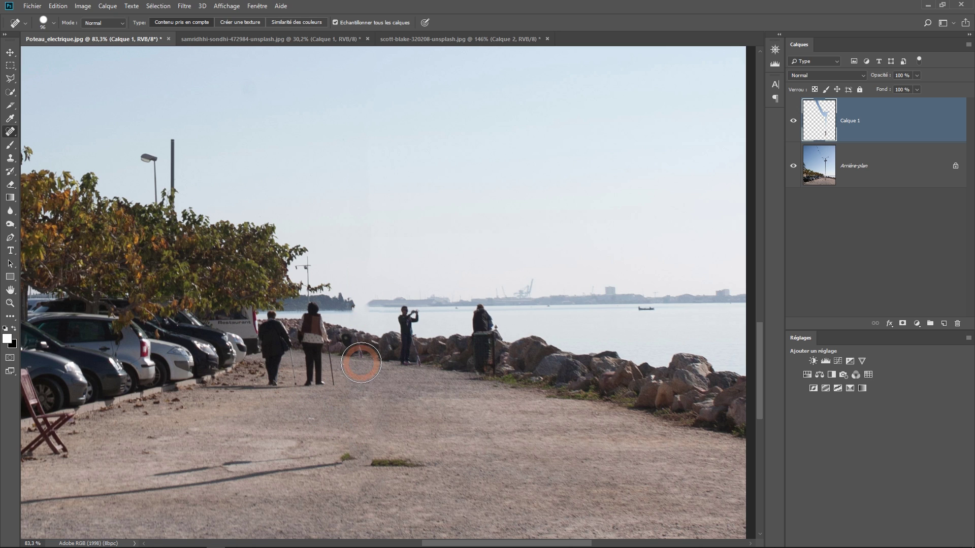
pyautogui.moveTo(424, 476)
pyautogui.mouseDown()
pyautogui.moveTo(342, 459)
pyautogui.moveTo(137, 489)
pyautogui.moveTo(151, 487)
pyautogui.moveTo(303, 287)
pyautogui.moveTo(430, 280)
pyautogui.moveTo(431, 315)
pyautogui.moveTo(431, 301)
pyautogui.moveTo(271, 317)
pyautogui.mouseUp()
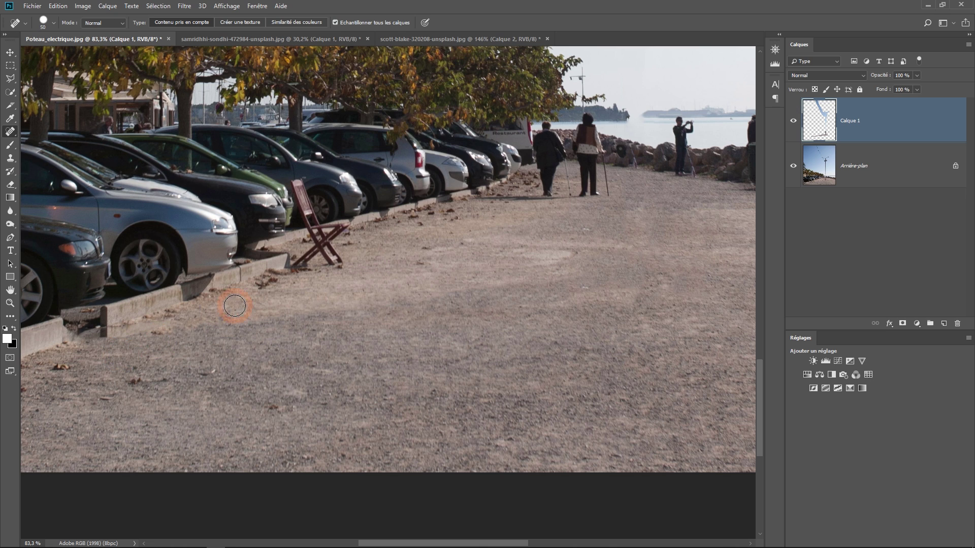
# - Undo the stroke on the pole's ground shadow, try covering the shadow again with the 50 px brush, and undo that too
pyautogui.hotkey('ctrl', 'z')
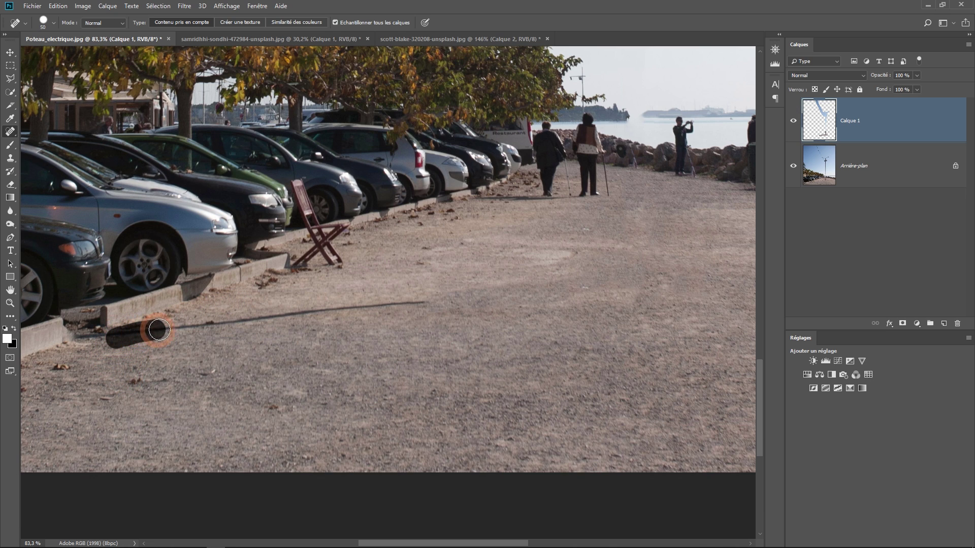
pyautogui.moveTo(158, 330); pyautogui.dragTo(417, 301)
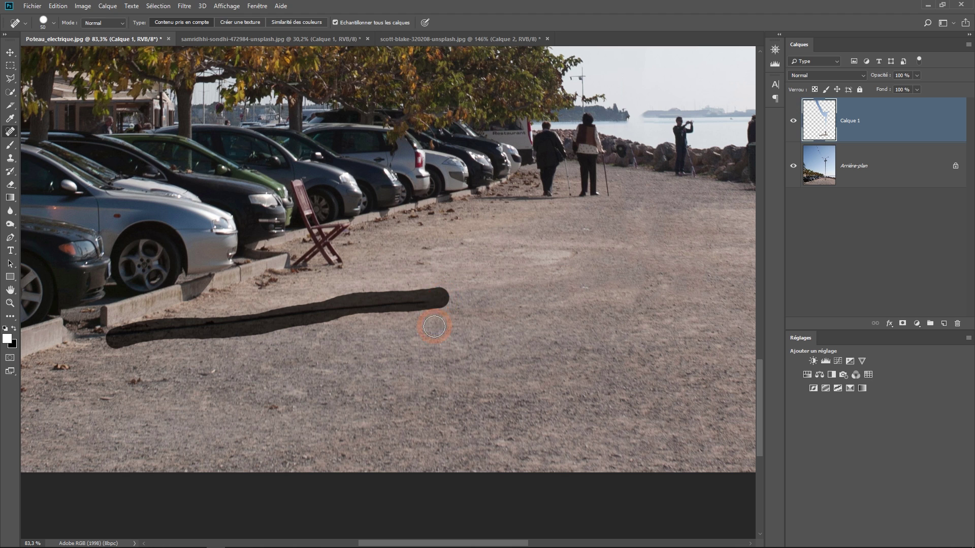
pyautogui.keyDown('alt'); pyautogui.scroll(3, 156, 358); pyautogui.keyUp('alt')
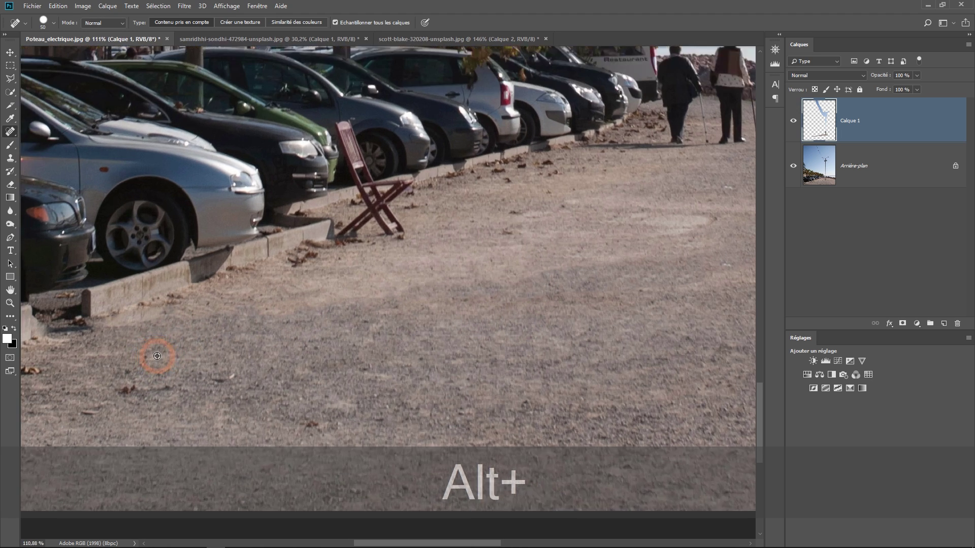
pyautogui.hotkey('ctrl', 'alt', 'z')
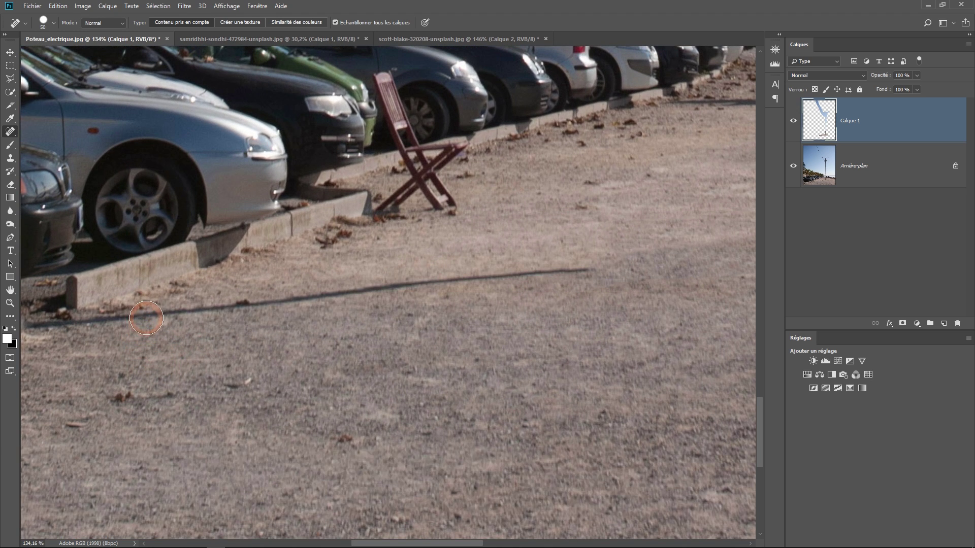
# - Reduce the brush to 32 px and paint over the pole's whole shadow on the gravel up to the curb
pyautogui.keyDown('alt'); pyautogui.rightClick(146, 319); pyautogui.keyUp('alt')
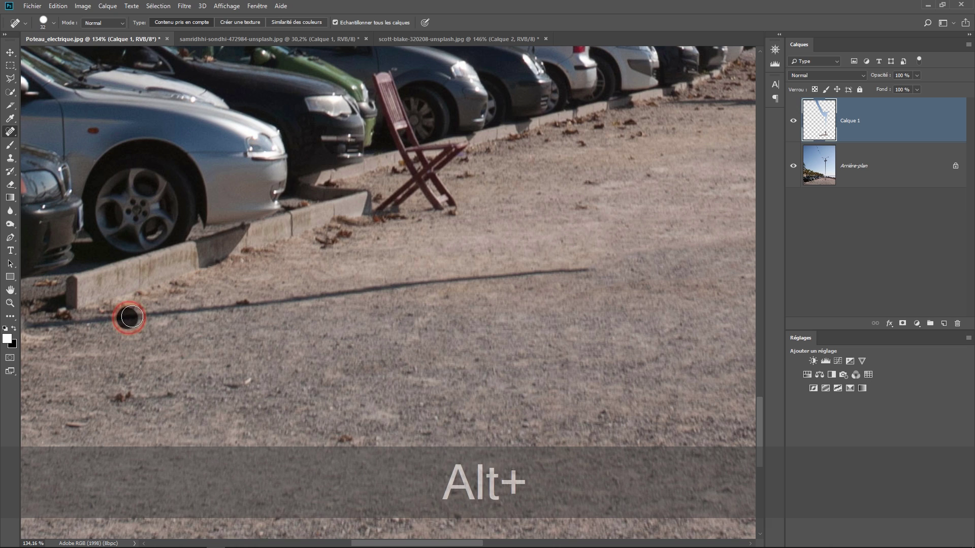
pyautogui.moveTo(130, 318); pyautogui.dragTo(597, 274)
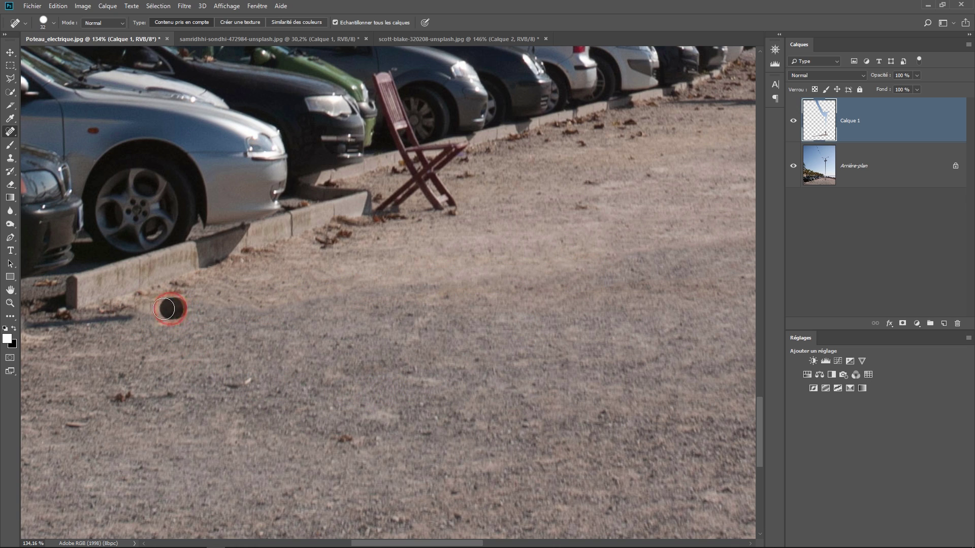
pyautogui.moveTo(168, 309); pyautogui.dragTo(36, 321)
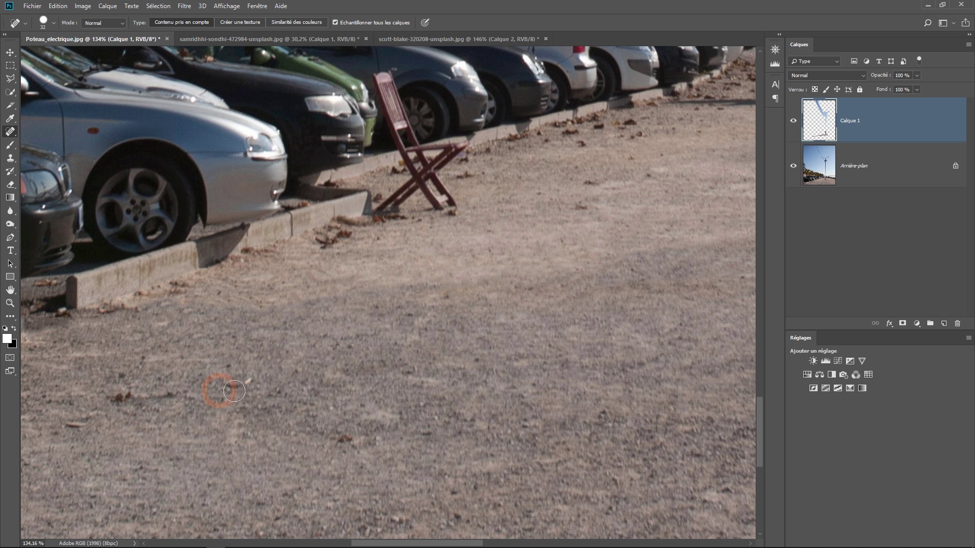
pyautogui.moveTo(234, 391); pyautogui.dragTo(249, 382)
# - Hide and show Calque 1 to compare the retouched street photo with the original
pyautogui.scroll(-3, 340, 398)
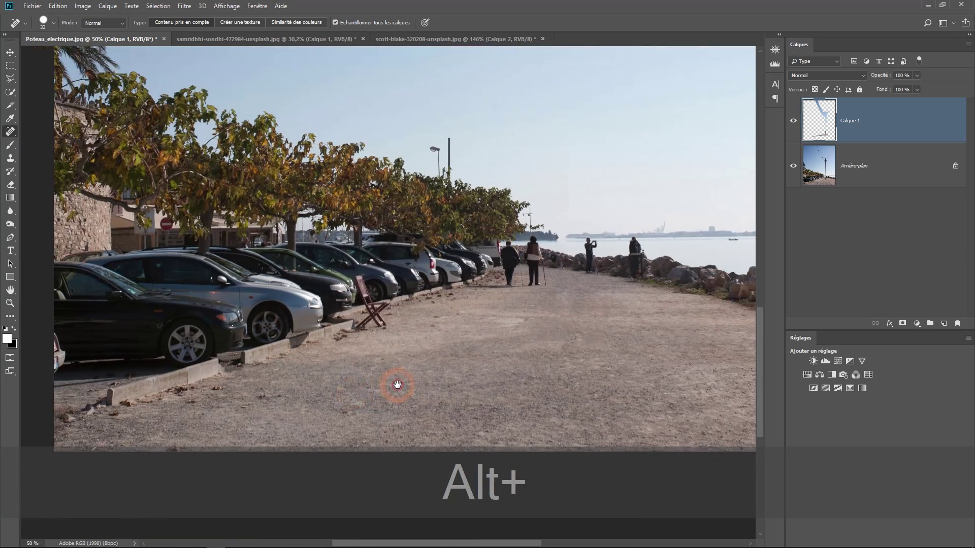
pyautogui.scroll(-3, 398, 385)
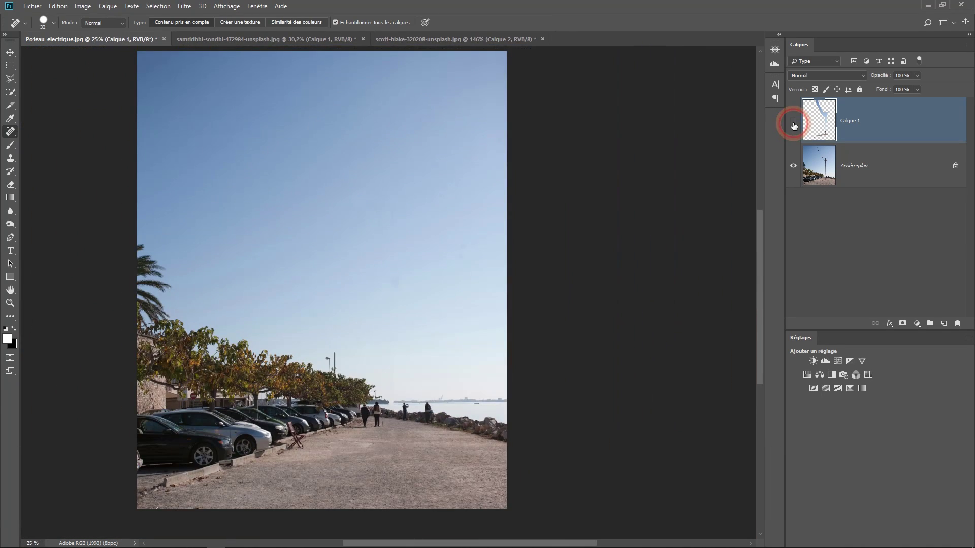
pyautogui.click(793, 122)
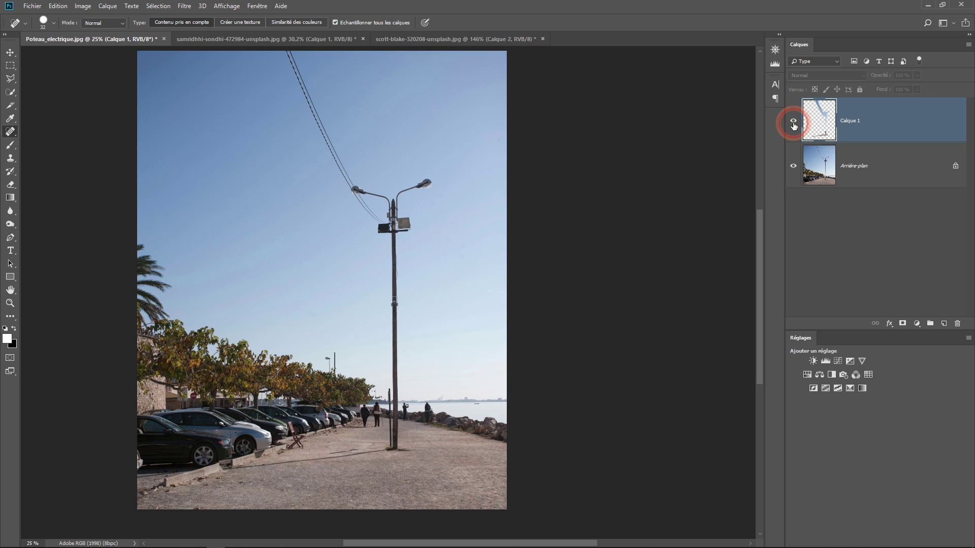
pyautogui.click(793, 122)
# - Enlarge the brush to 95 px and paint over the smudges left in the sky where the pole and lamps stood
pyautogui.hotkey('ctrl', '+')
pyautogui.hotkey('ctrl', '+')
pyautogui.hotkey('ctrl', '+')
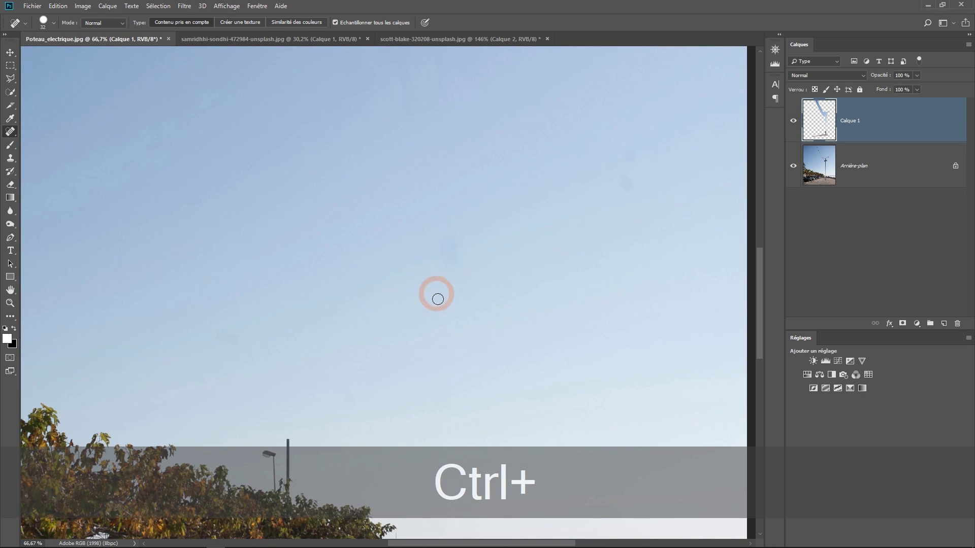
pyautogui.moveTo(447, 231); pyautogui.dragTo(447, 287)
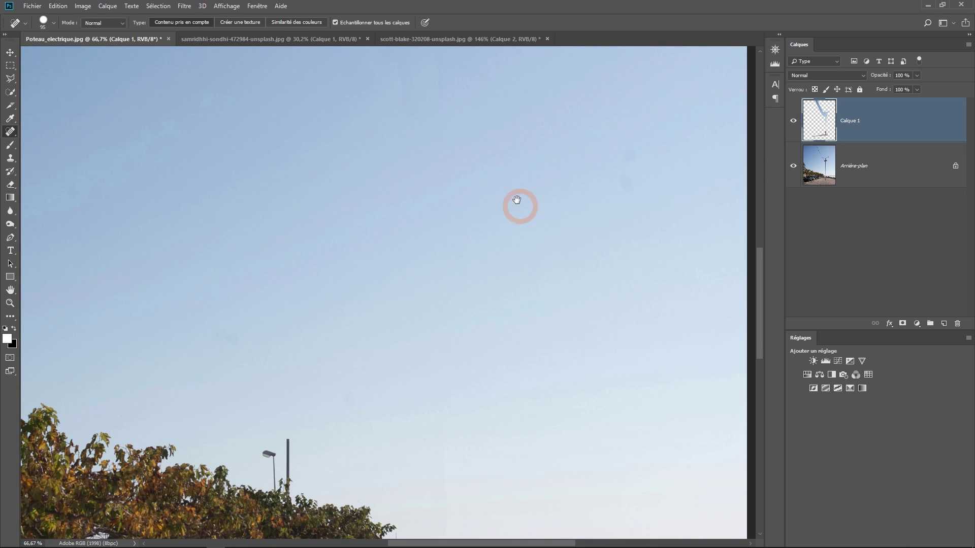
pyautogui.moveTo(517, 200); pyautogui.dragTo(498, 383)
pyautogui.moveTo(420, 235); pyautogui.dragTo(439, 300)
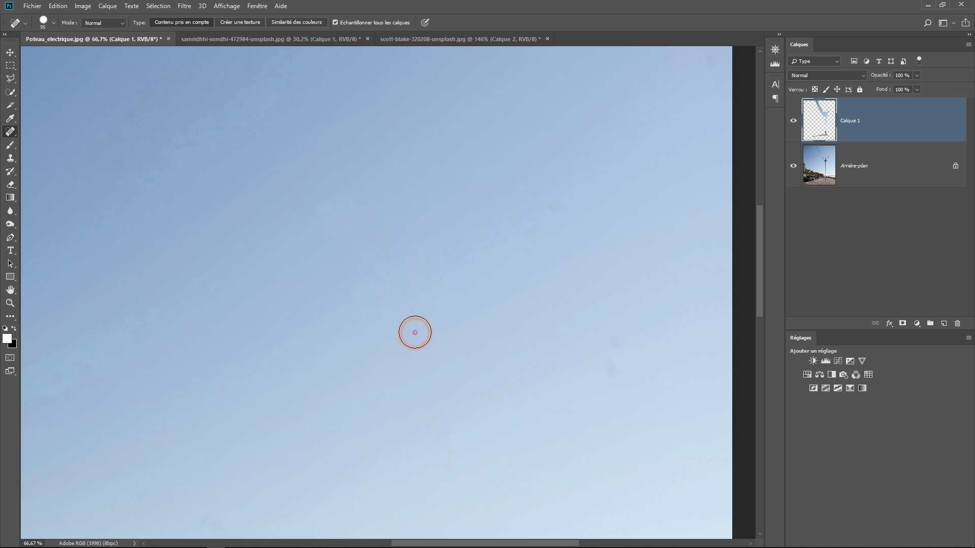
pyautogui.keyDown('alt'); pyautogui.click(393, 322); pyautogui.keyUp('alt')
pyautogui.click(529, 212)
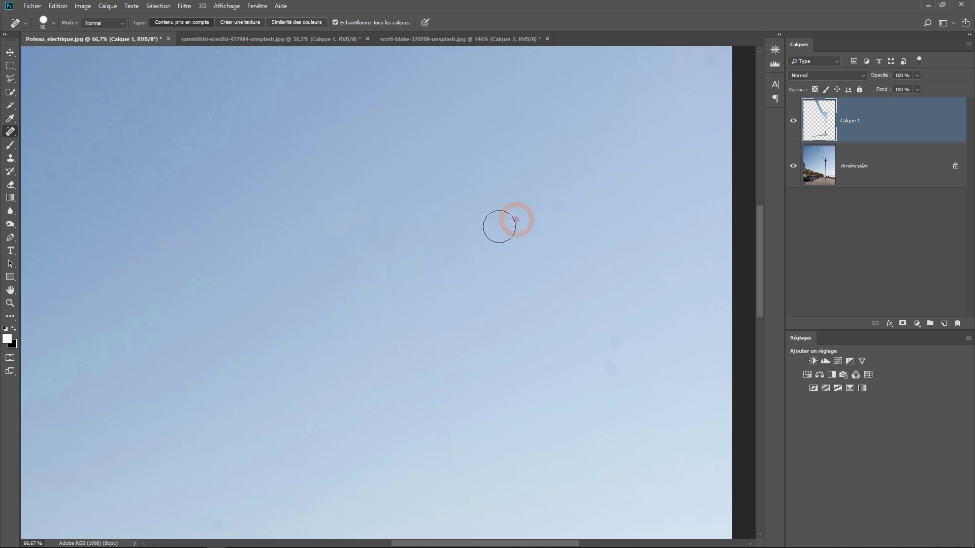
# - Enlarge the brush to 207 px and even out the remaining uneven patches in the middle of the sky
pyautogui.scroll(-5, 433, 266)
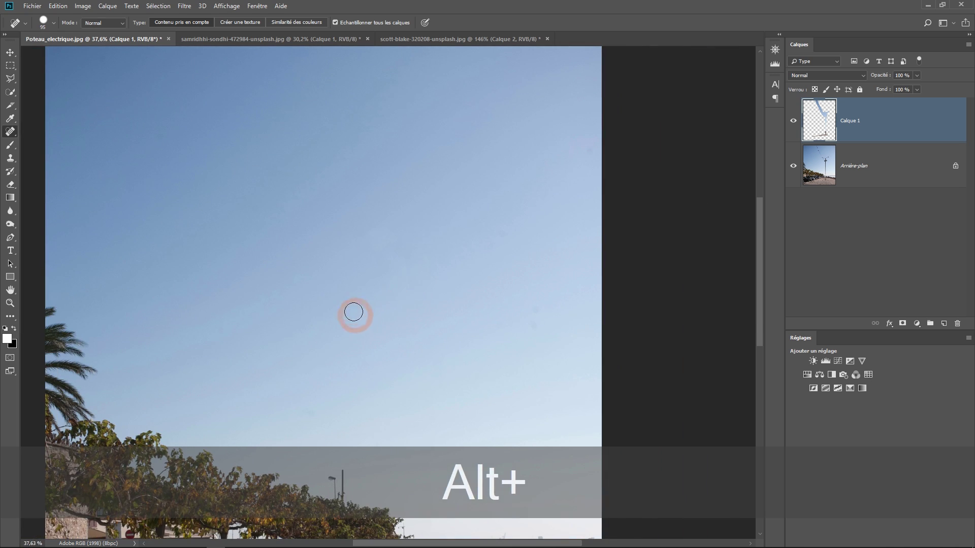
pyautogui.scroll(-1, 342, 297)
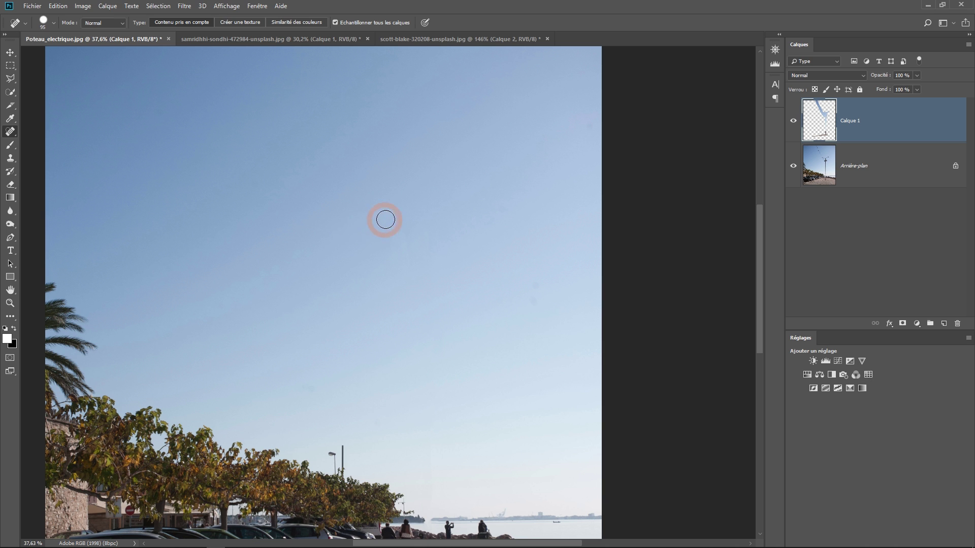
pyautogui.click(378, 212)
pyautogui.scroll(-1, 398, 295)
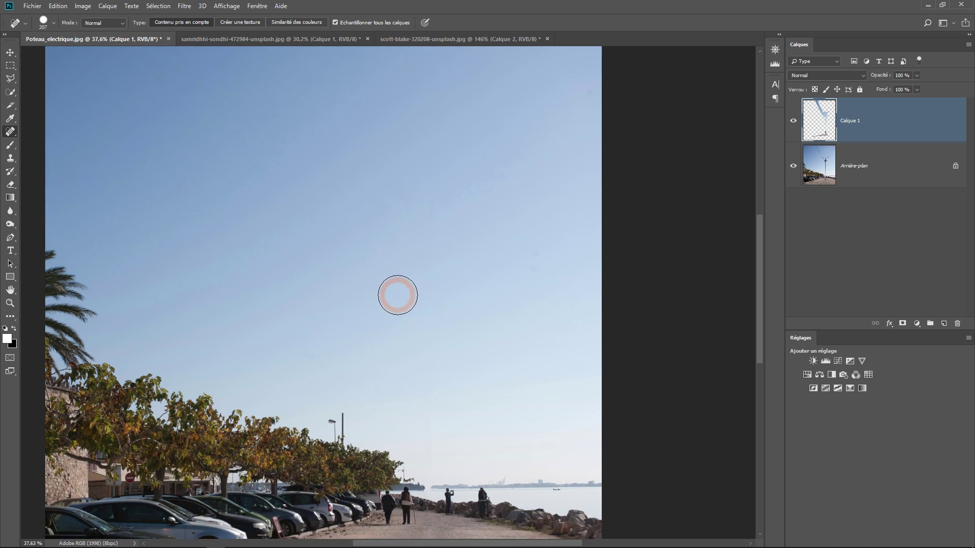
pyautogui.scroll(1, 398, 295)
pyautogui.moveTo(408, 202); pyautogui.dragTo(377, 223)
pyautogui.scroll(-5, 360, 290)
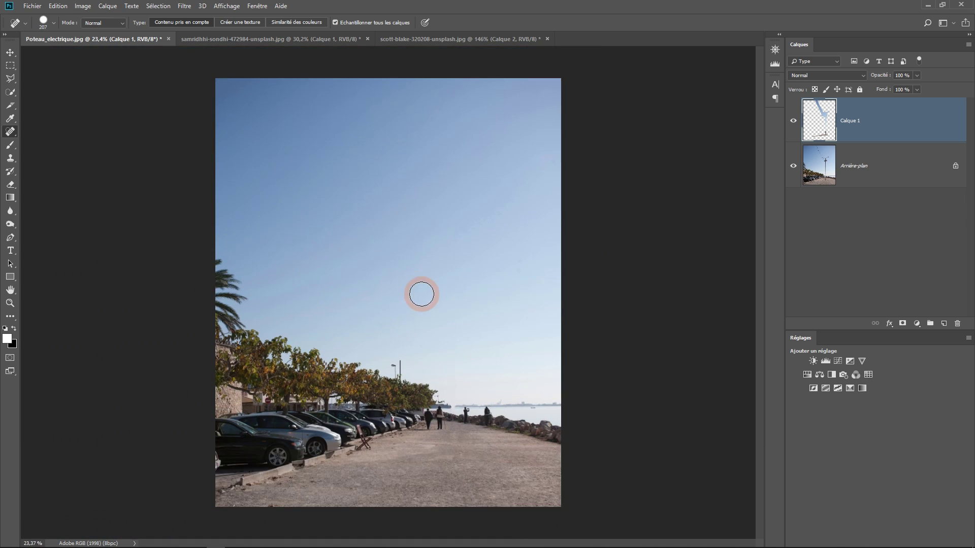